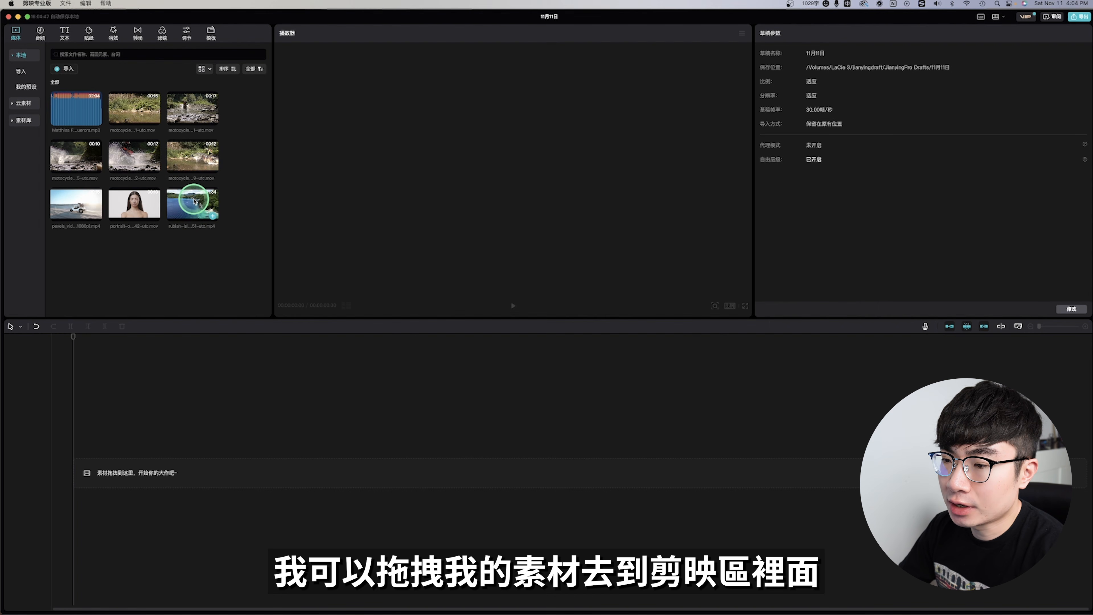
- Add the rubiah-island drone clip to the empty timeline and set the project's aspect ratio to 9:16
left_click_drag(195, 201, 86, 473)
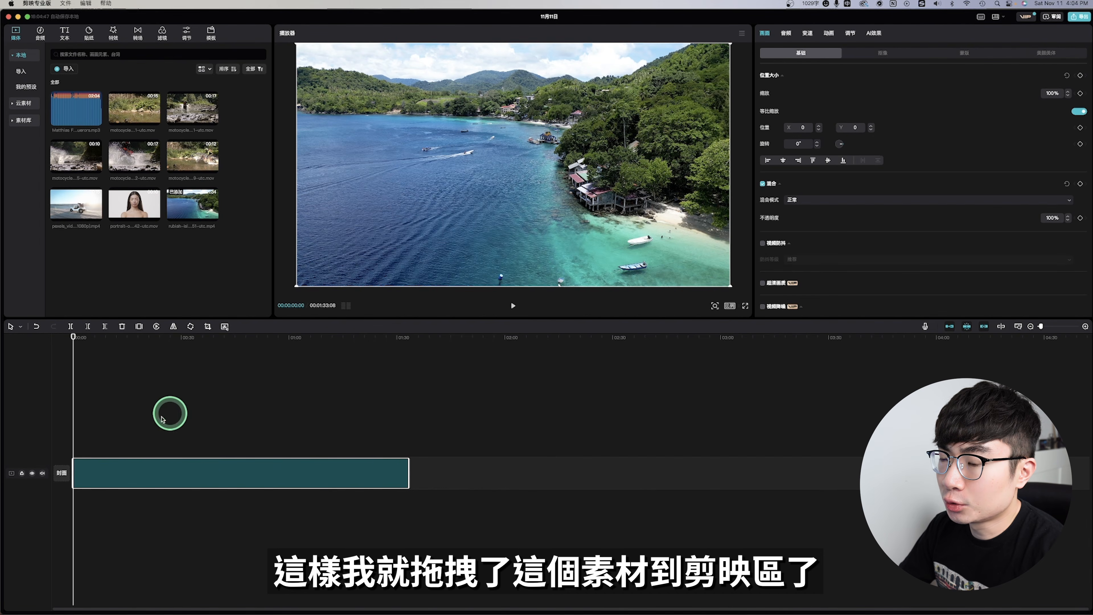
left_click(251, 468)
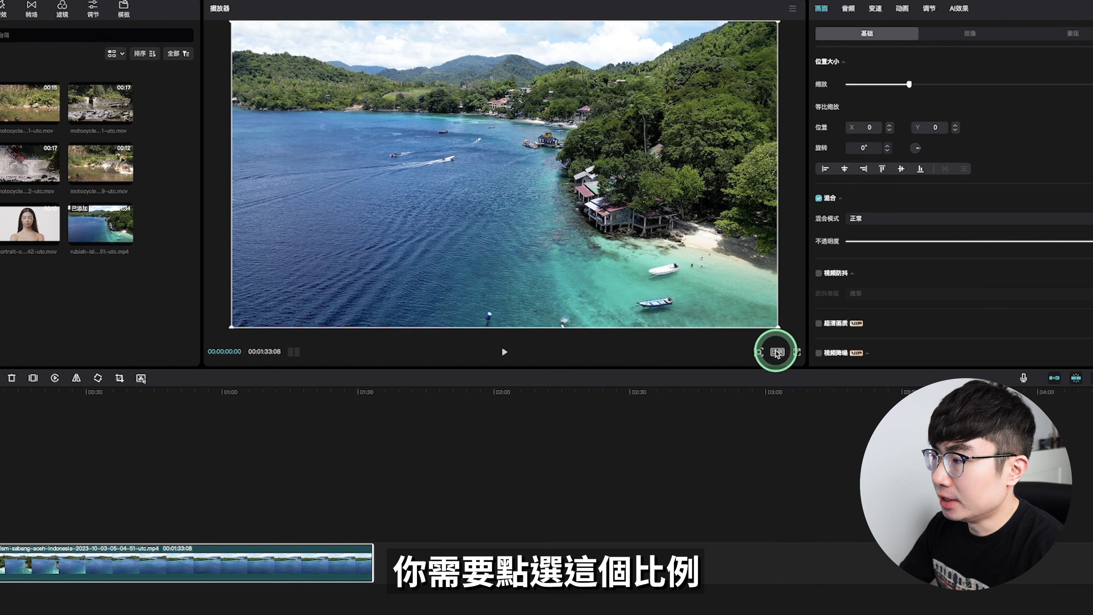
left_click(777, 353)
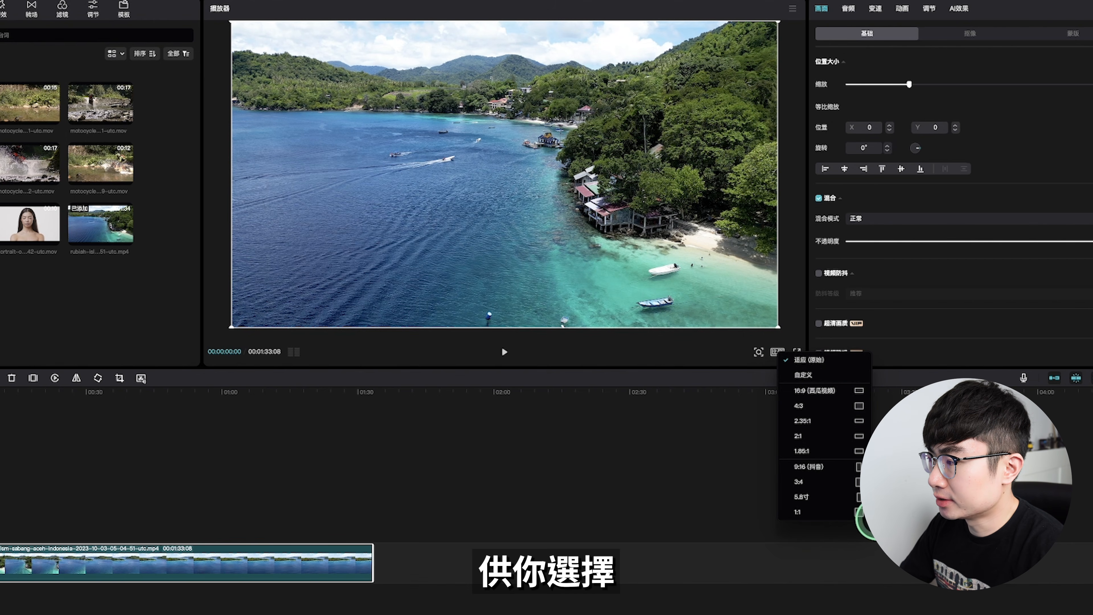
left_click(842, 470)
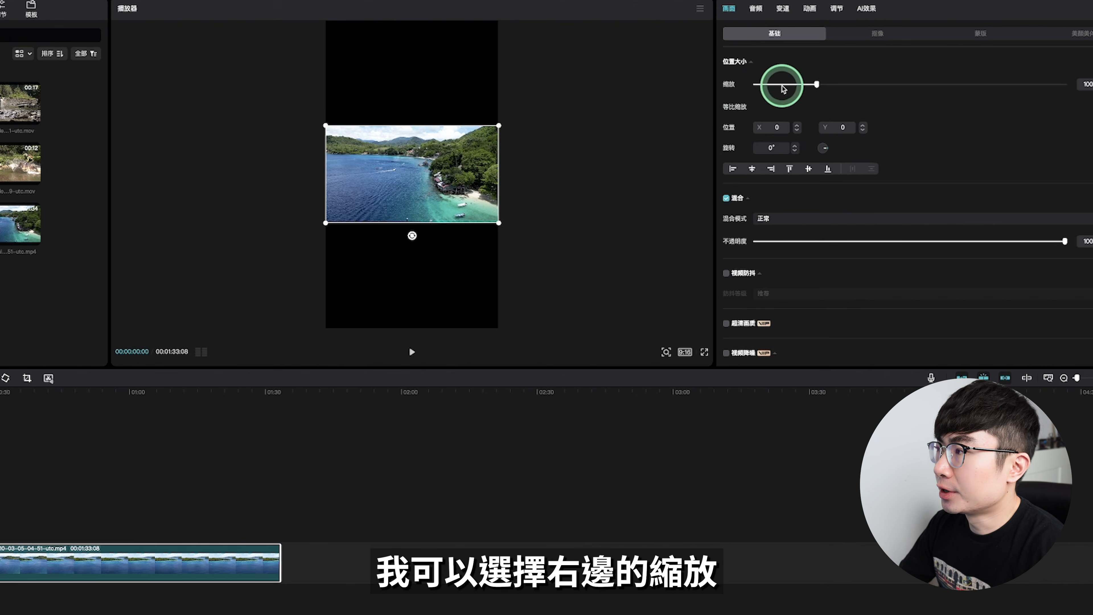
- Scale the island clip up to 315% and shift it horizontally to X -1235 so the shoreline houses fill the vertical frame
left_click_drag(816, 84, 908, 81)
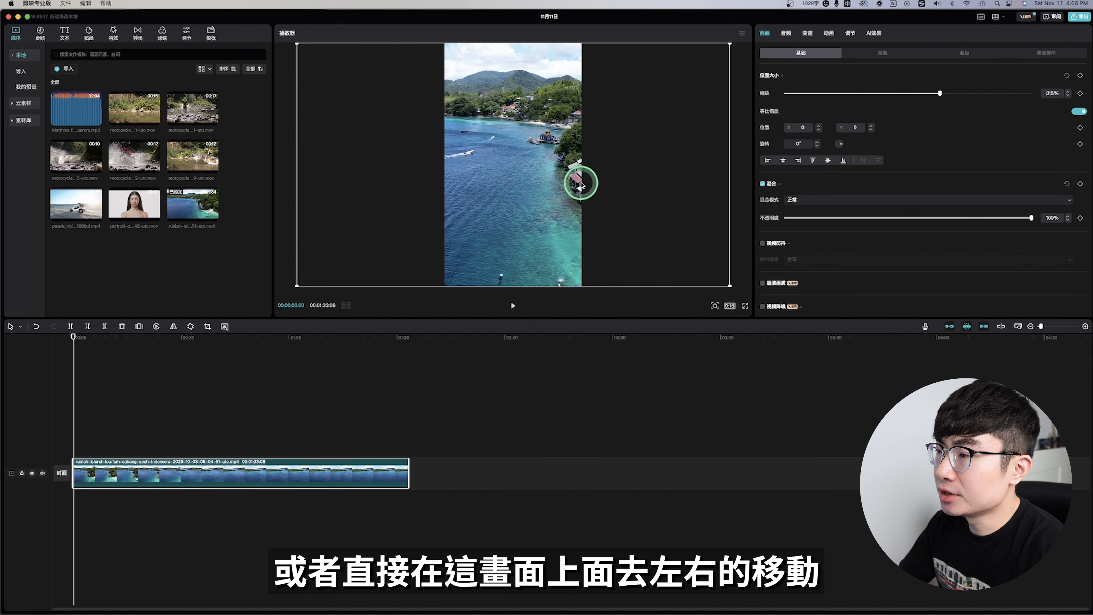
left_click_drag(562, 175, 584, 159)
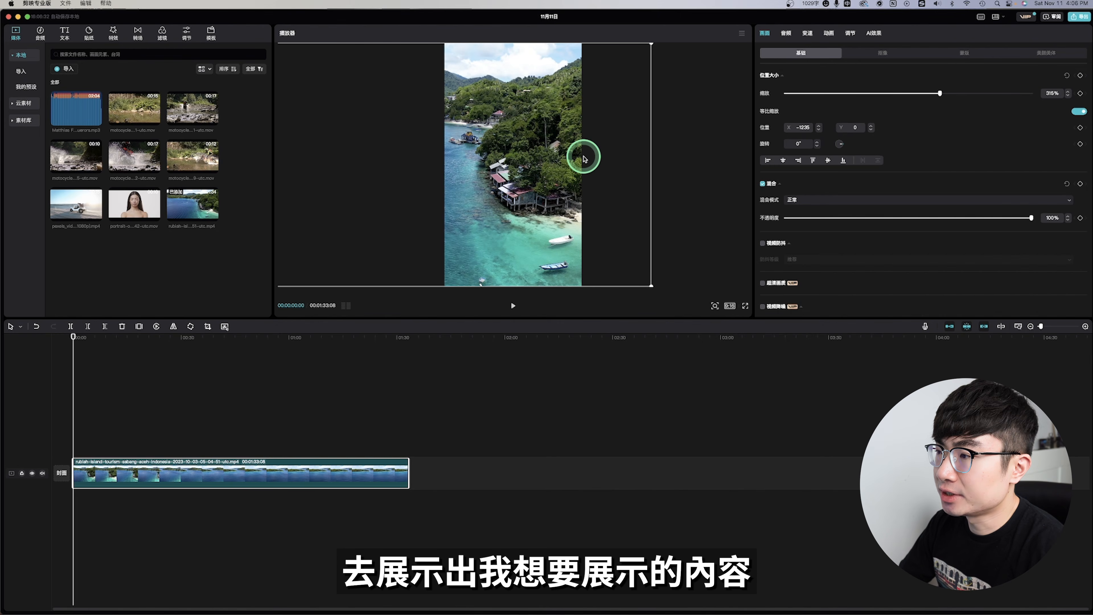
left_click(734, 289)
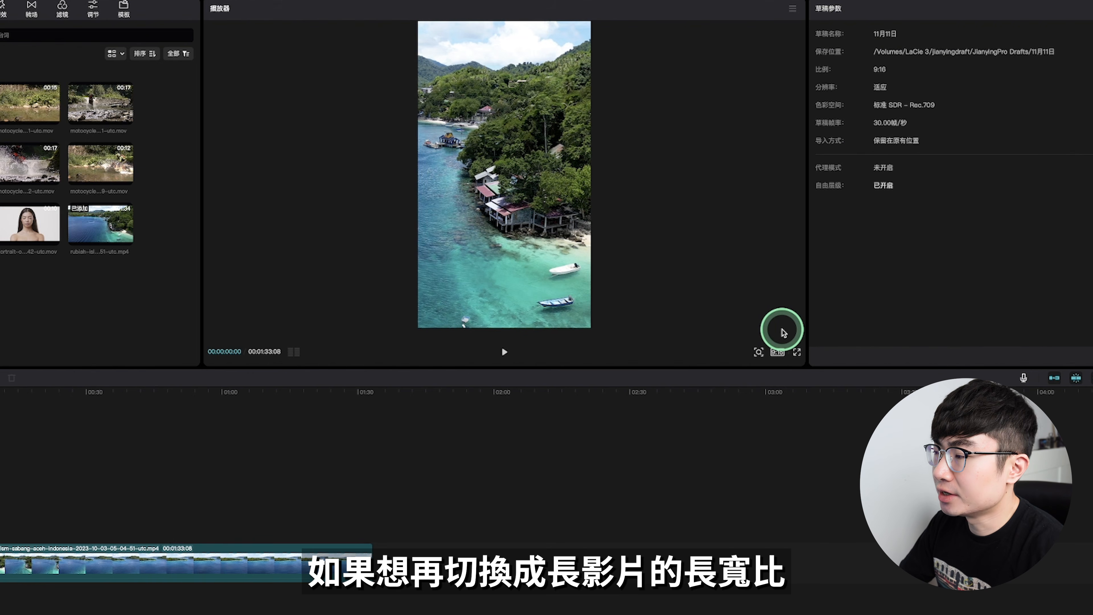
- Switch the project's aspect ratio to 16:9 and reset the island clip's position and size
left_click(777, 354)
left_click(839, 396)
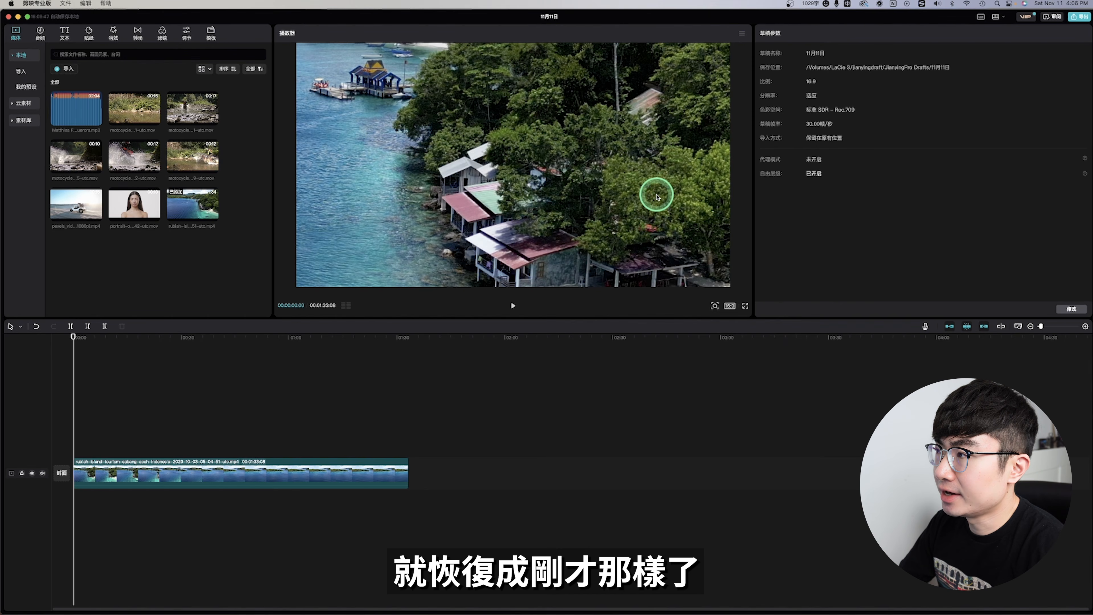
left_click(657, 197)
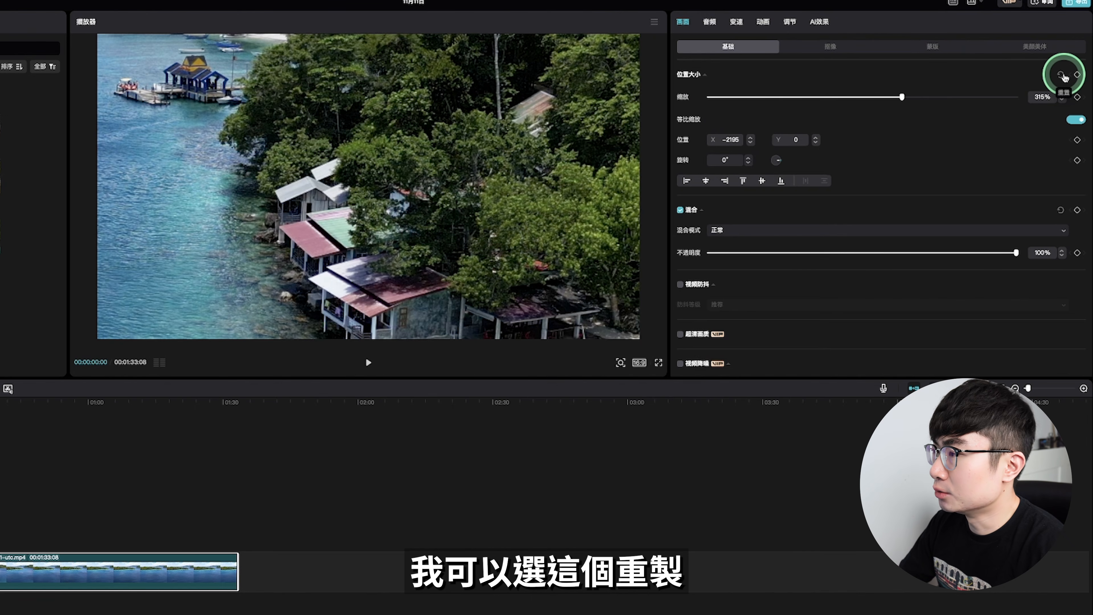
left_click(1060, 76)
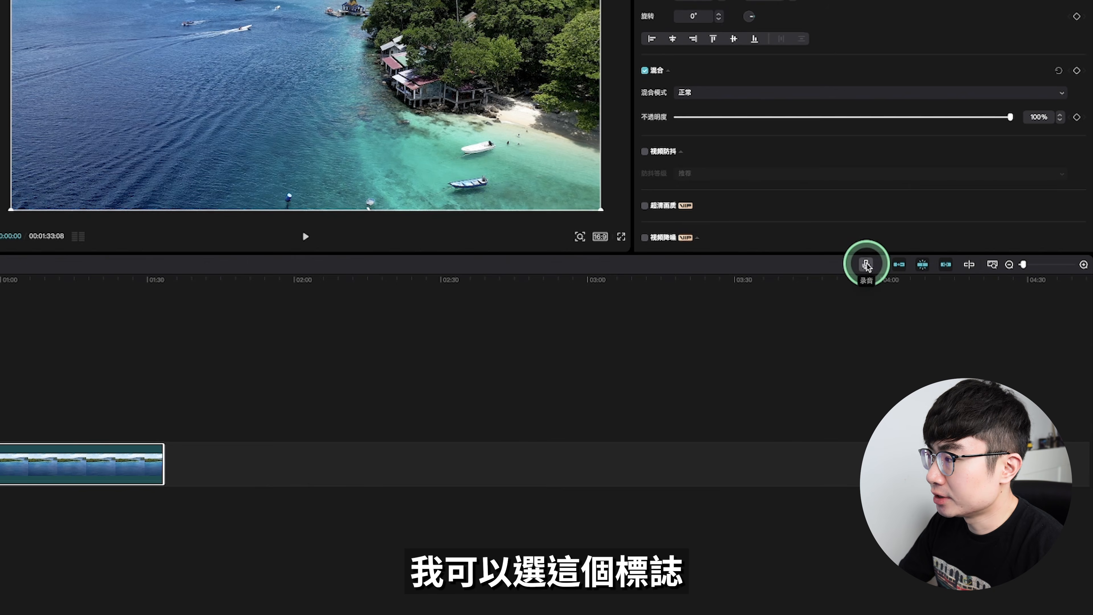
- Record a voice-over about 10 seconds long from the start of the timeline
left_click(866, 264)
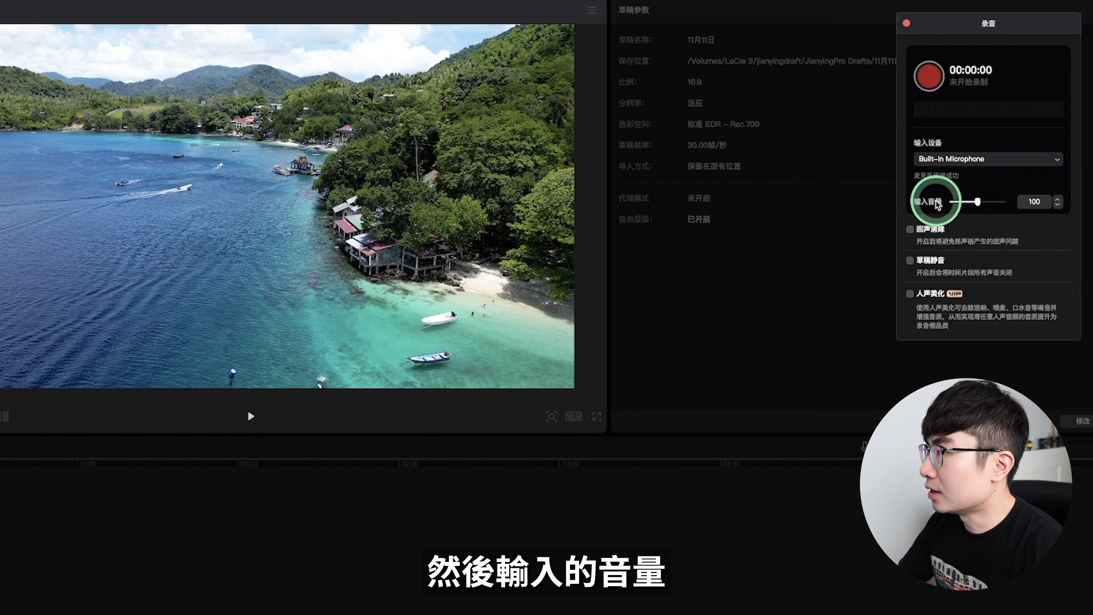
left_click(929, 76)
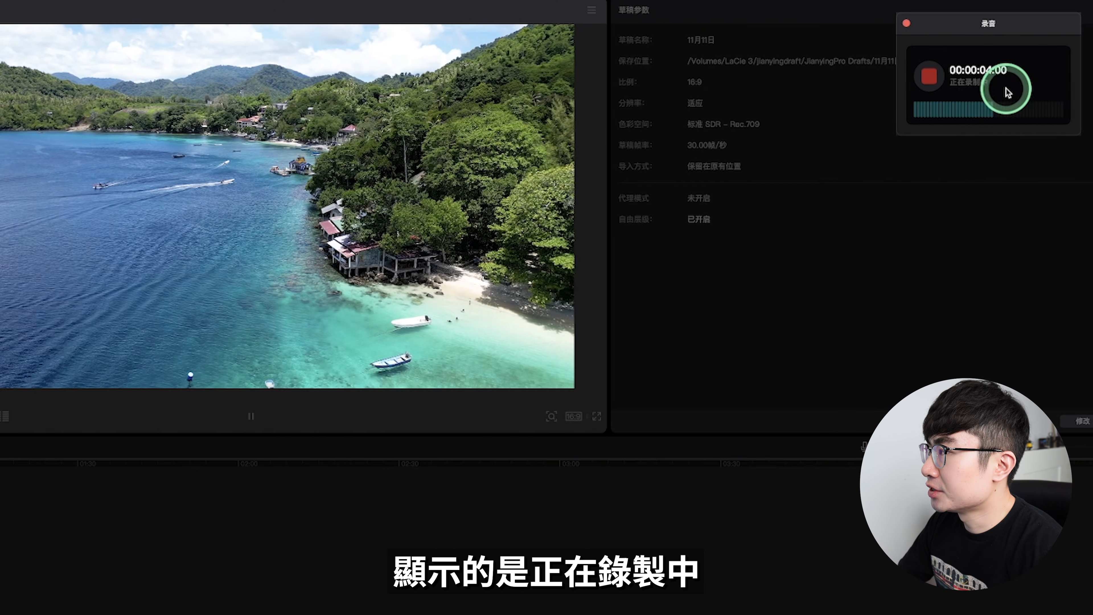
left_click(931, 76)
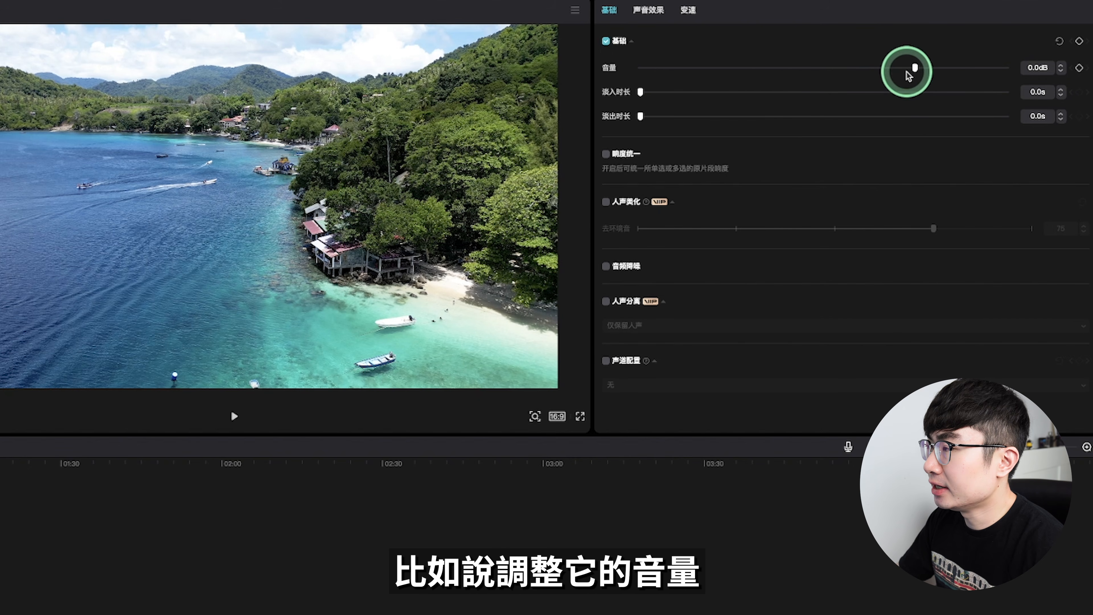
- Apply the 机器人 voice effect to the recorded voice-over and play it back
left_click(648, 9)
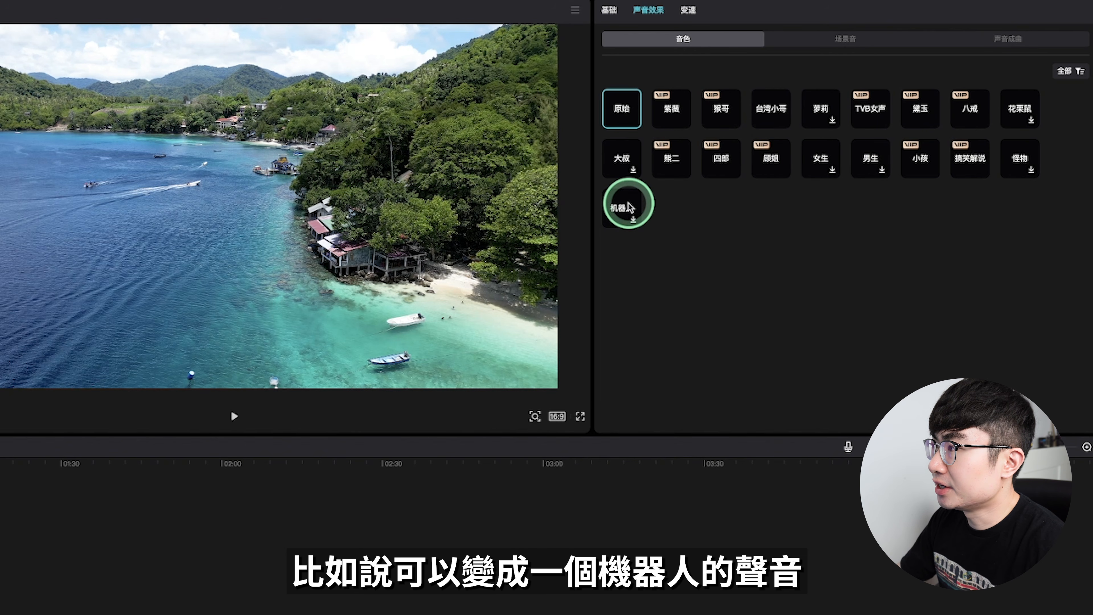
left_click(629, 207)
key("space")
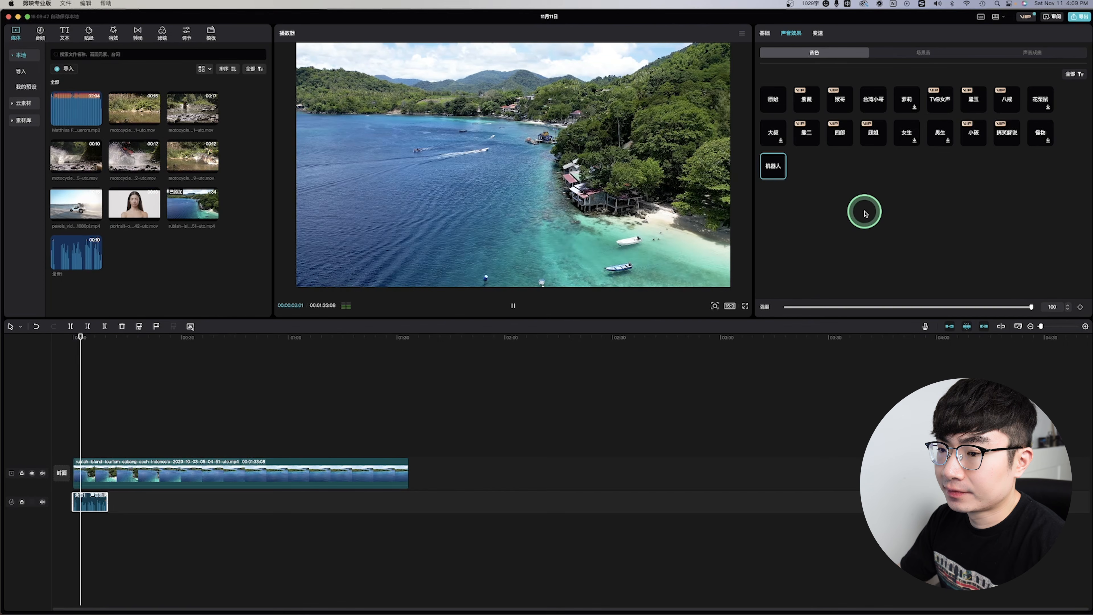
key("space")
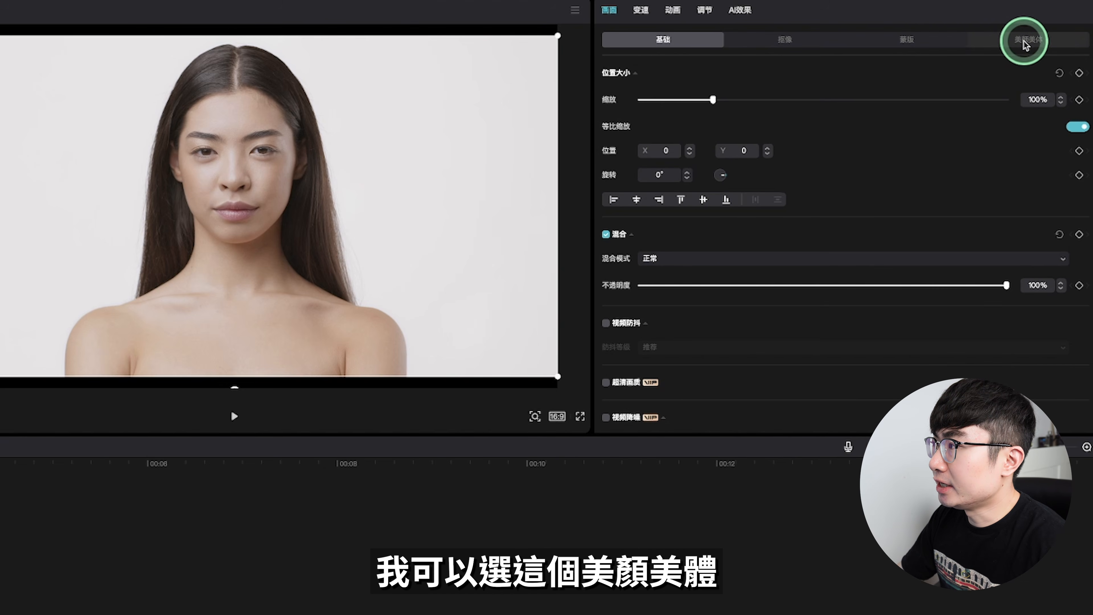
- Enable 美颜 on the portrait clip with 磨皮 13, 祛法令纹 9, 祛黑眼圈 42 and 美白 28
left_click(1026, 41)
left_click(606, 73)
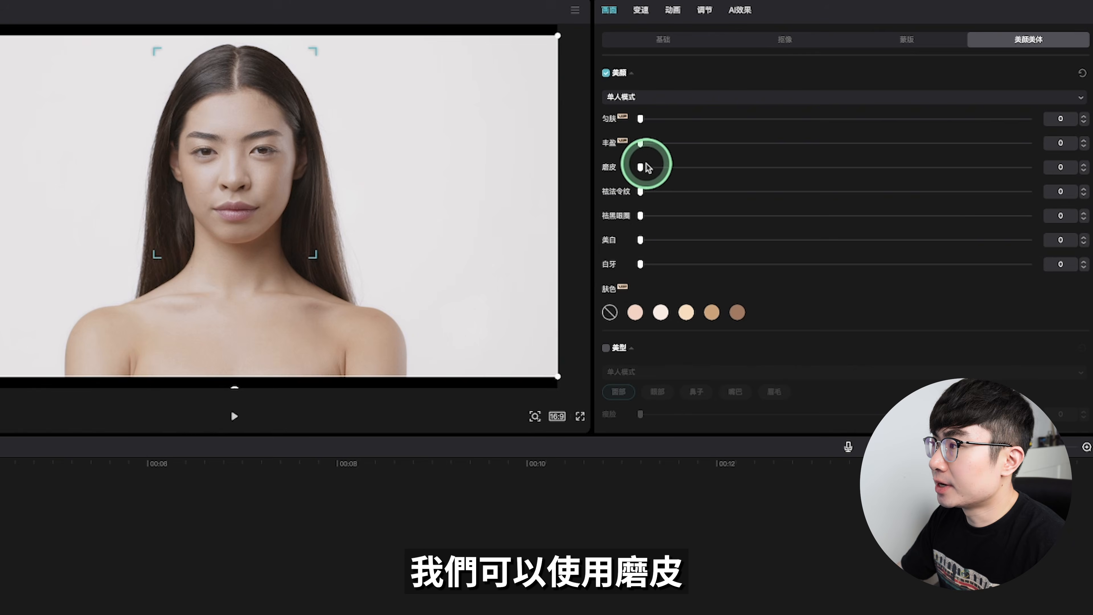
left_click_drag(642, 172, 692, 167)
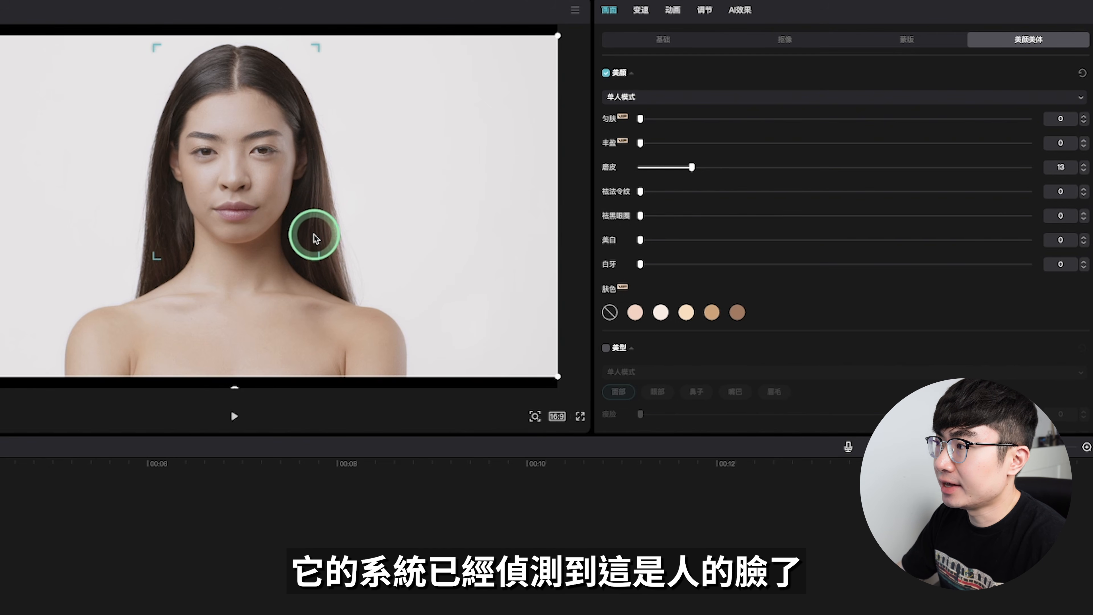
left_click_drag(640, 192, 802, 220)
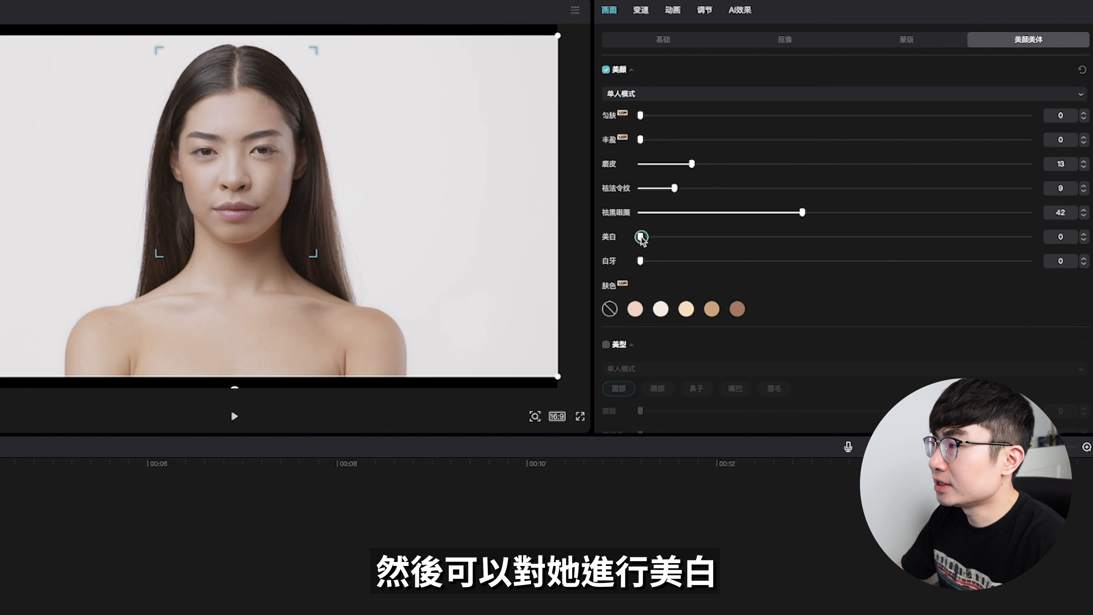
left_click_drag(640, 240, 751, 241)
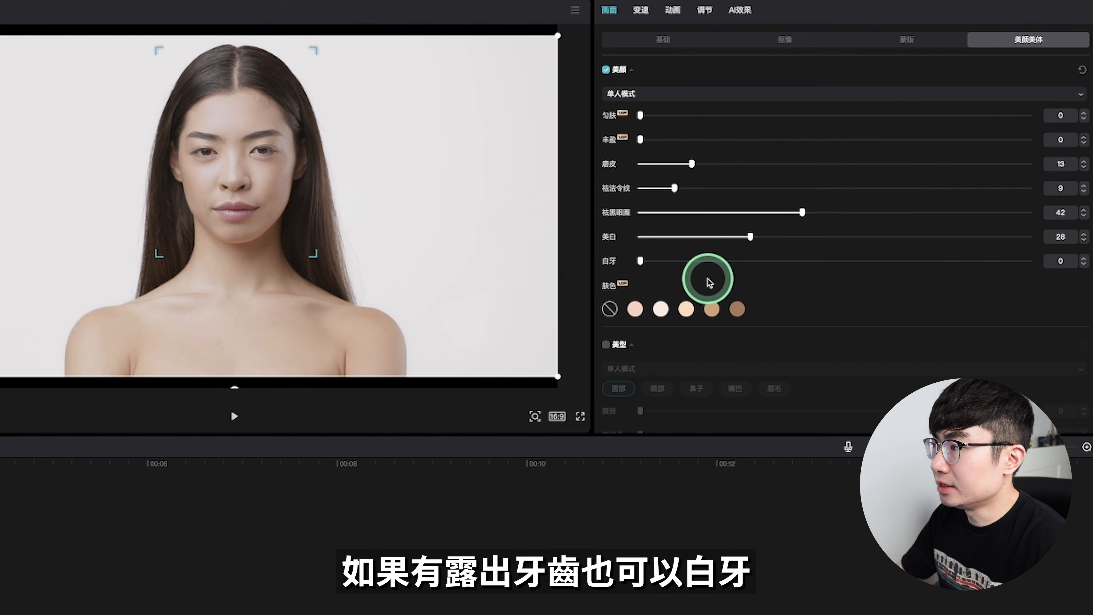
- Enable 美型 on the portrait with 瘦脸 100, 下颌骨 68 and 短脸 58, and turn on 手动瘦脸
scroll(687, 276, "down", 5)
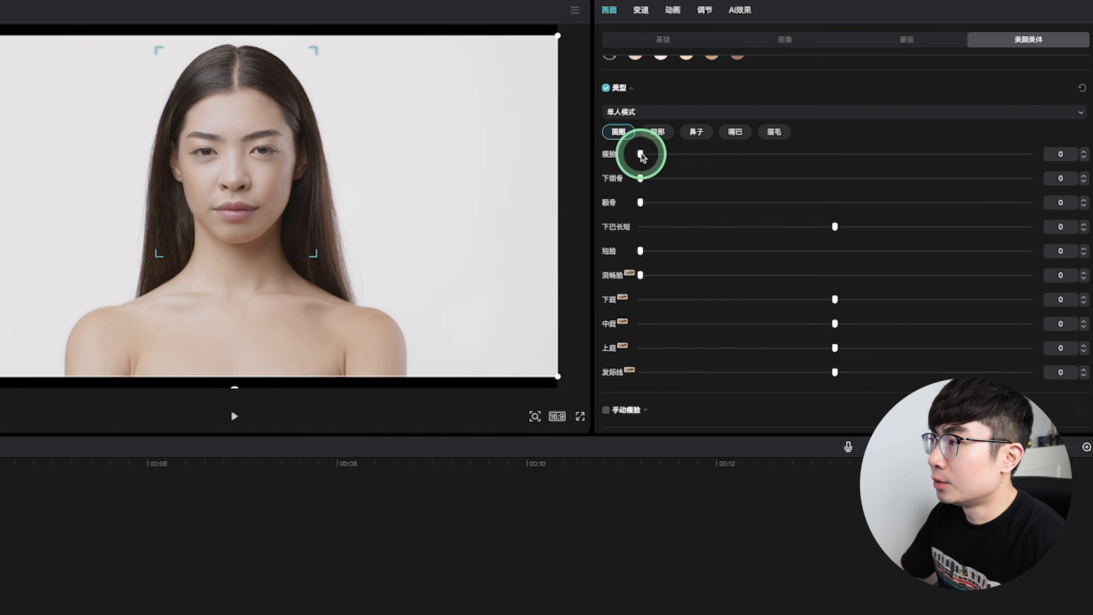
left_click_drag(641, 154, 1029, 154)
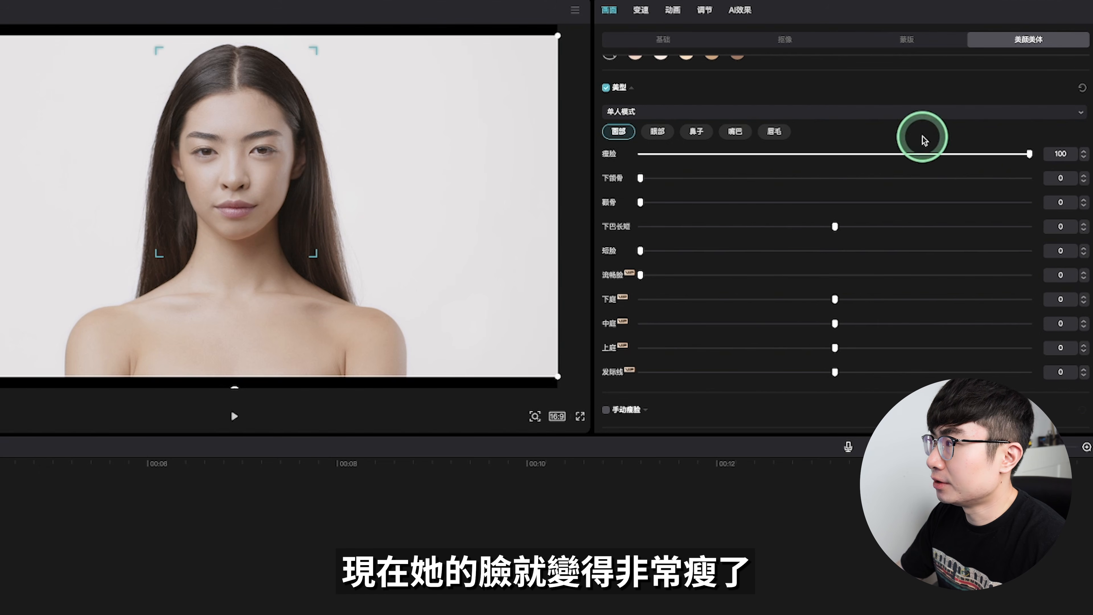
left_click_drag(1031, 155, 1084, 159)
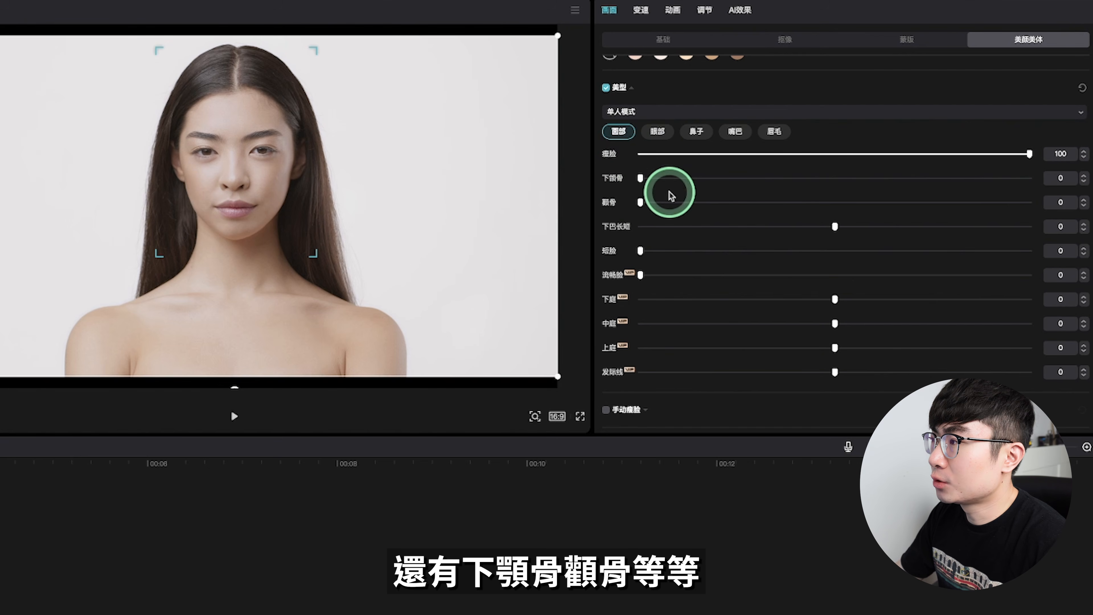
left_click_drag(641, 177, 906, 176)
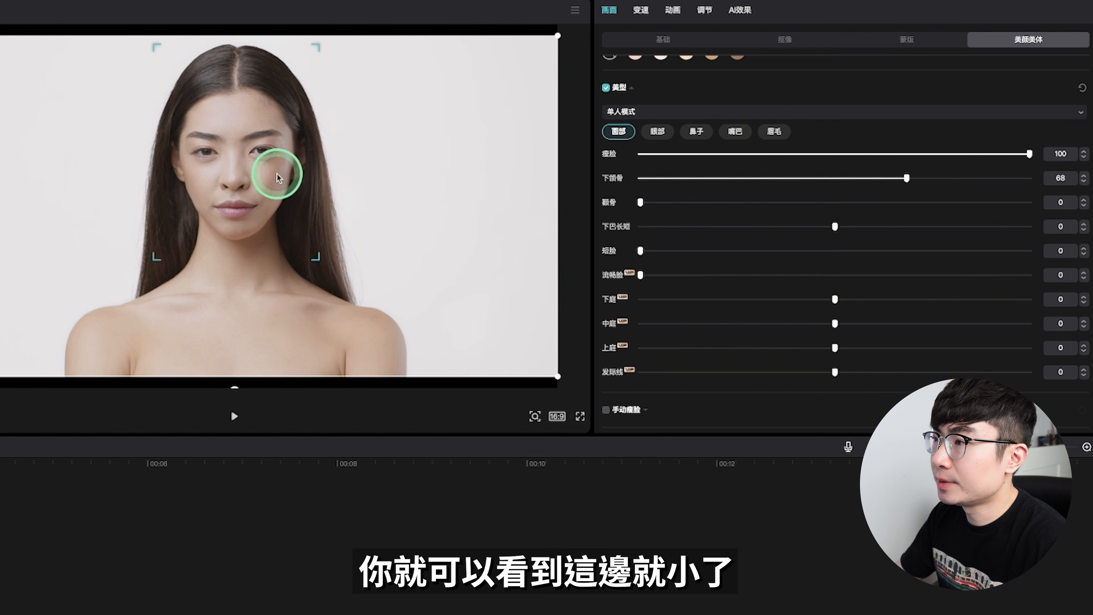
left_click_drag(641, 250, 865, 252)
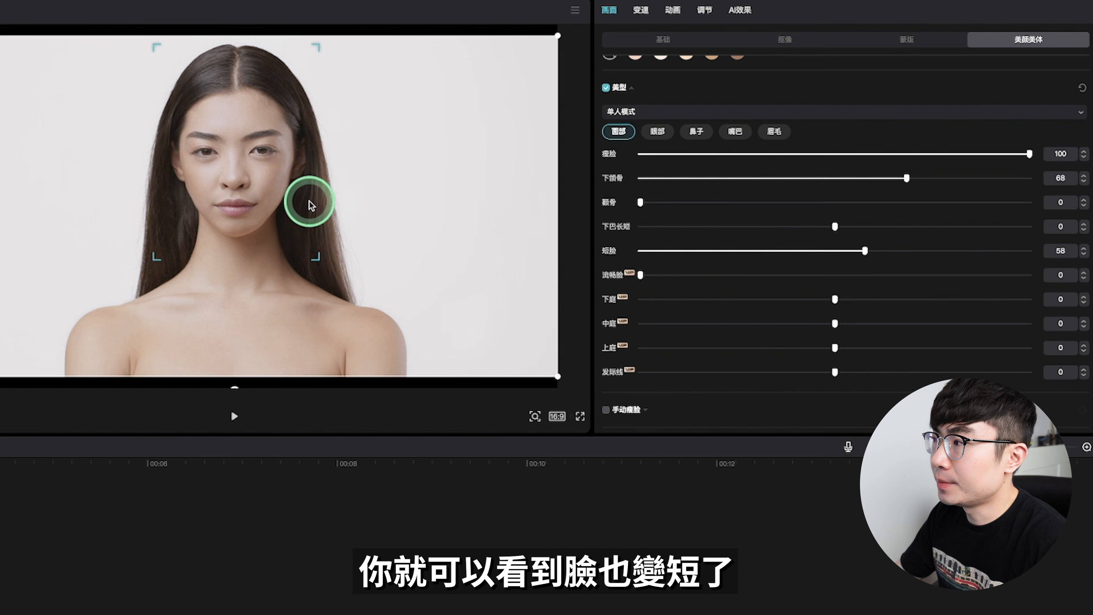
scroll(710, 206, "down", 6)
left_click(626, 137)
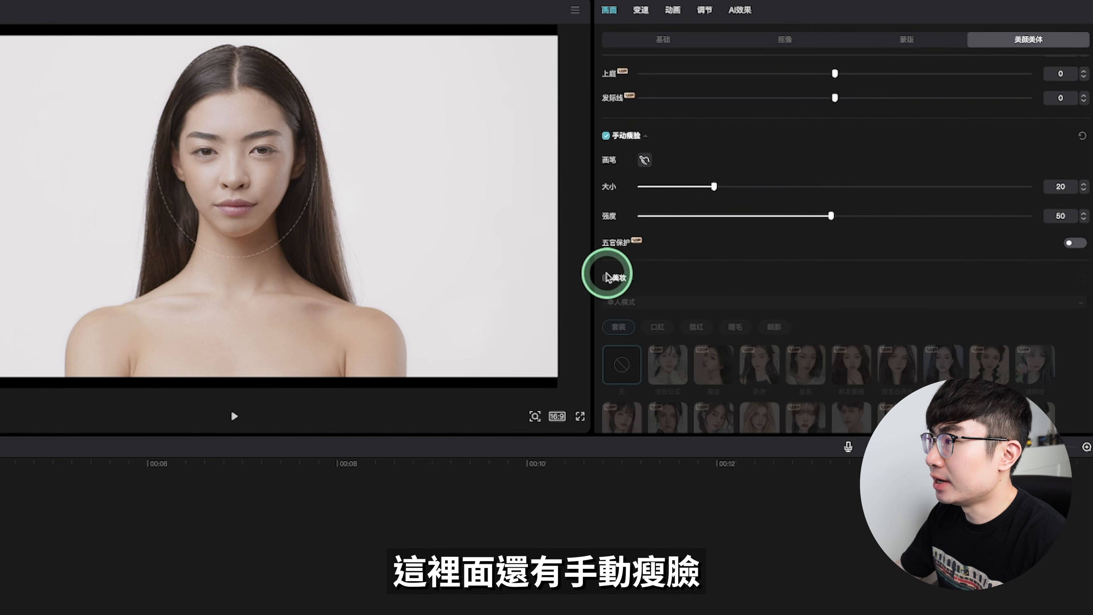
- Turn on 美妆 for the portrait, apply the 甜心芭比 makeup set and reduce its 程度 to 41
left_click(618, 278)
scroll(646, 272, "down", 5)
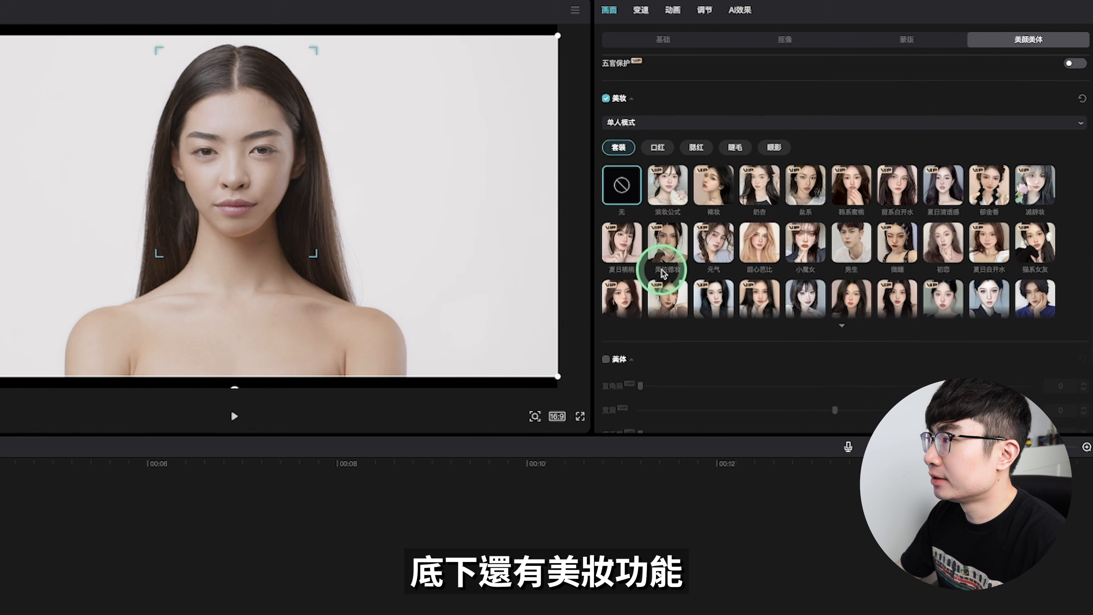
left_click(770, 227)
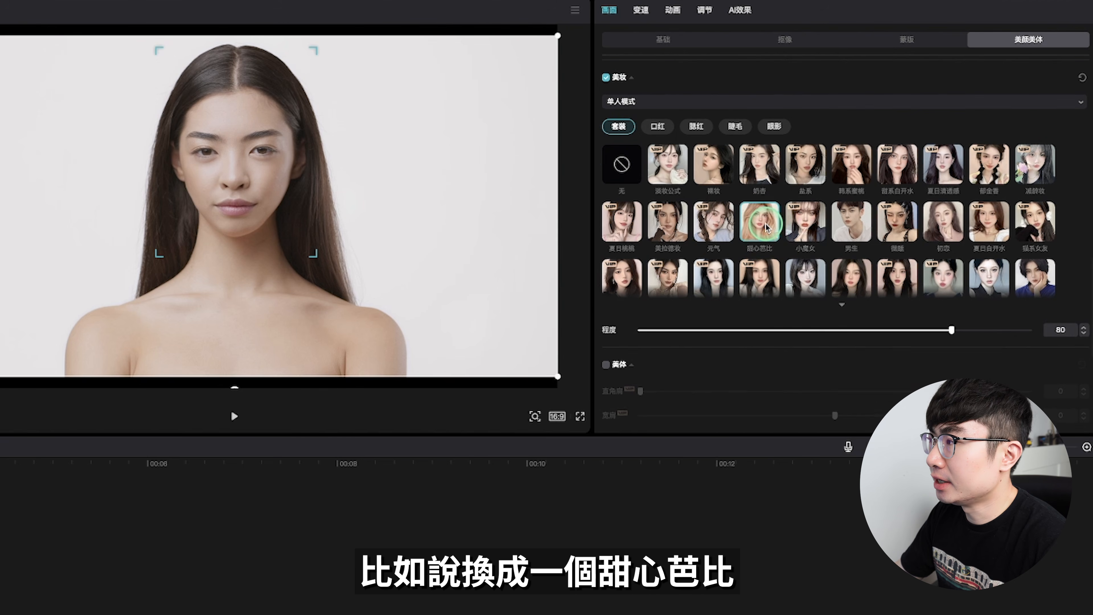
left_click(396, 131)
scroll(924, 284, "down", 2)
left_click_drag(951, 269, 918, 271)
mouse_move(700, 269)
left_mouse_down()
mouse_move(659, 269)
mouse_move(696, 270)
left_mouse_up()
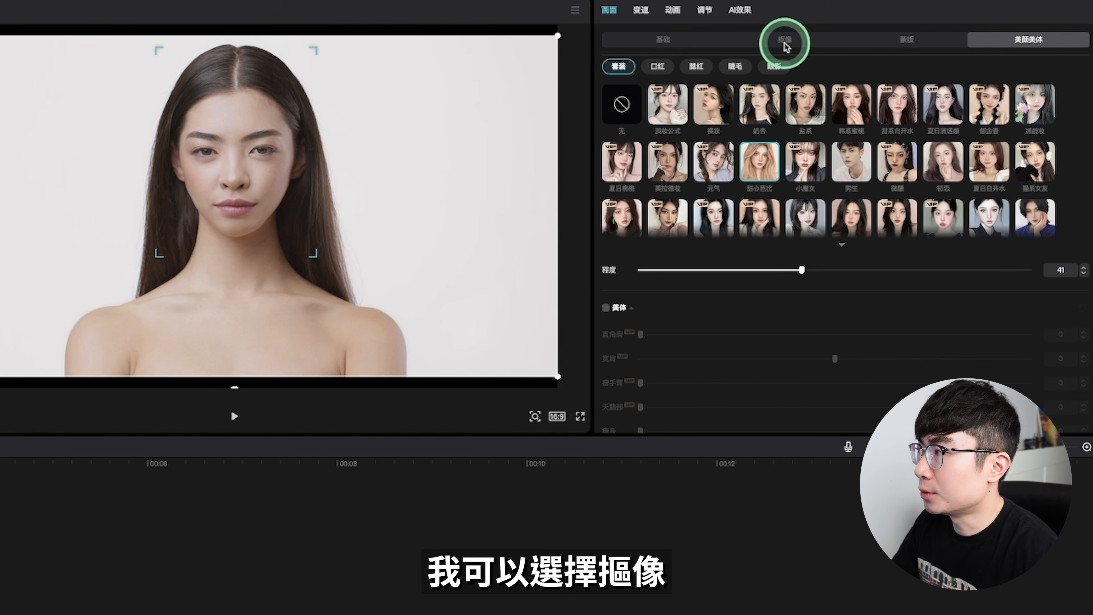
- Turn on 智能抠像 for the portrait clip to cut the person out of the background
left_click(784, 43)
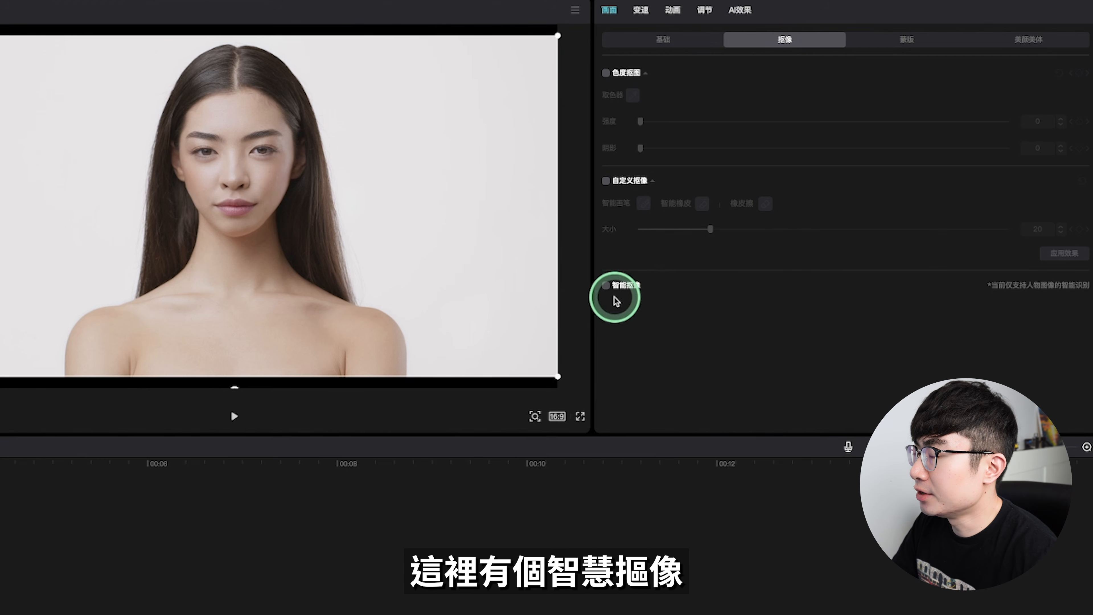
left_click(607, 286)
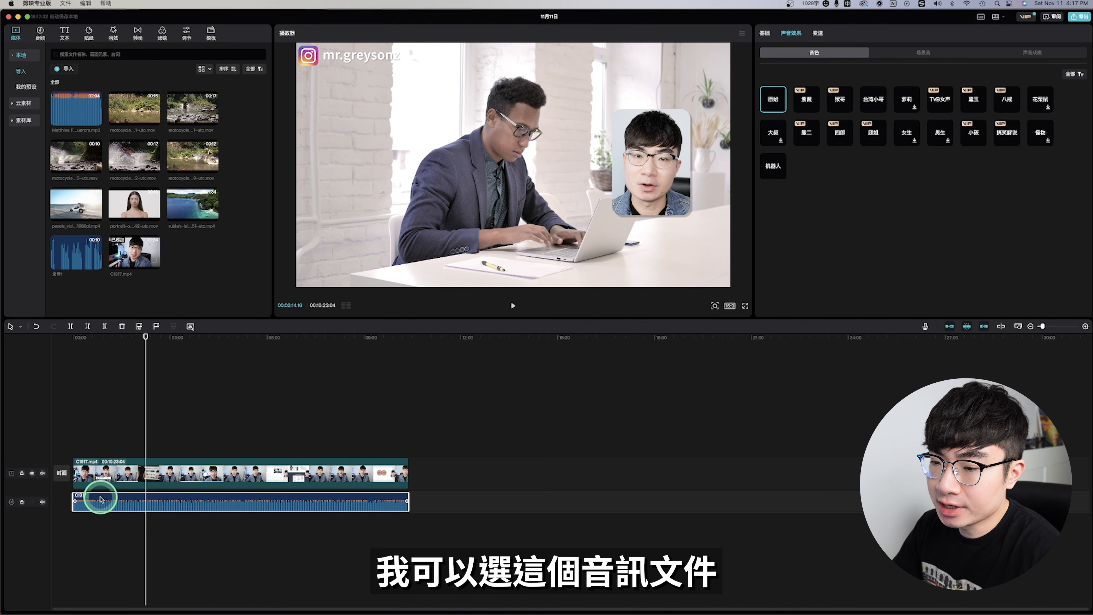
- Auto-generate subtitles from the C1917 audio with 识别字幕 and select the caption shown in the preview
left_click(65, 36)
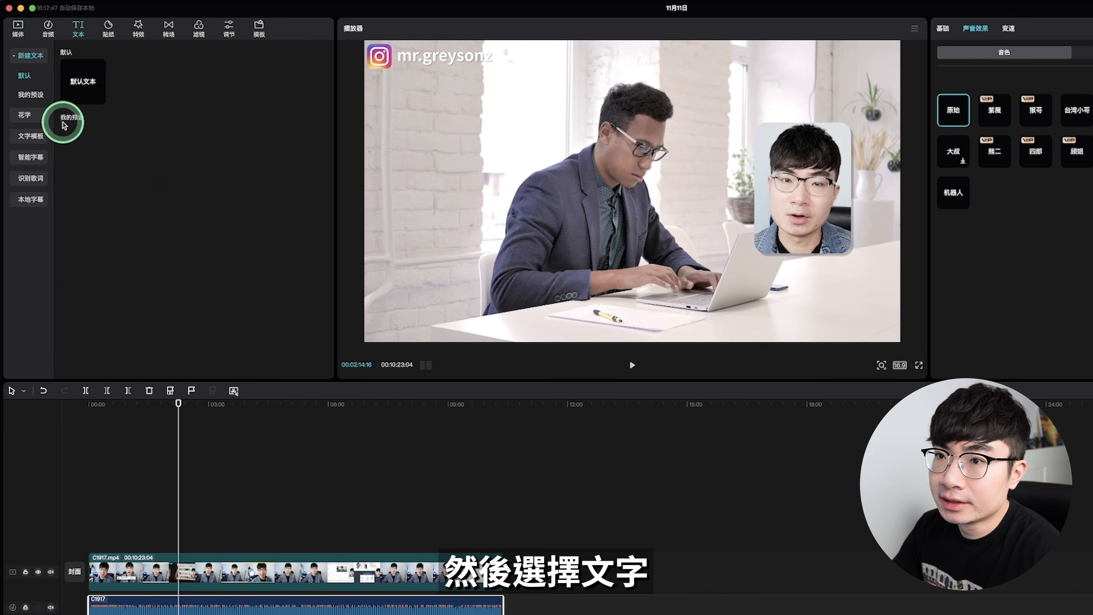
left_click(37, 163)
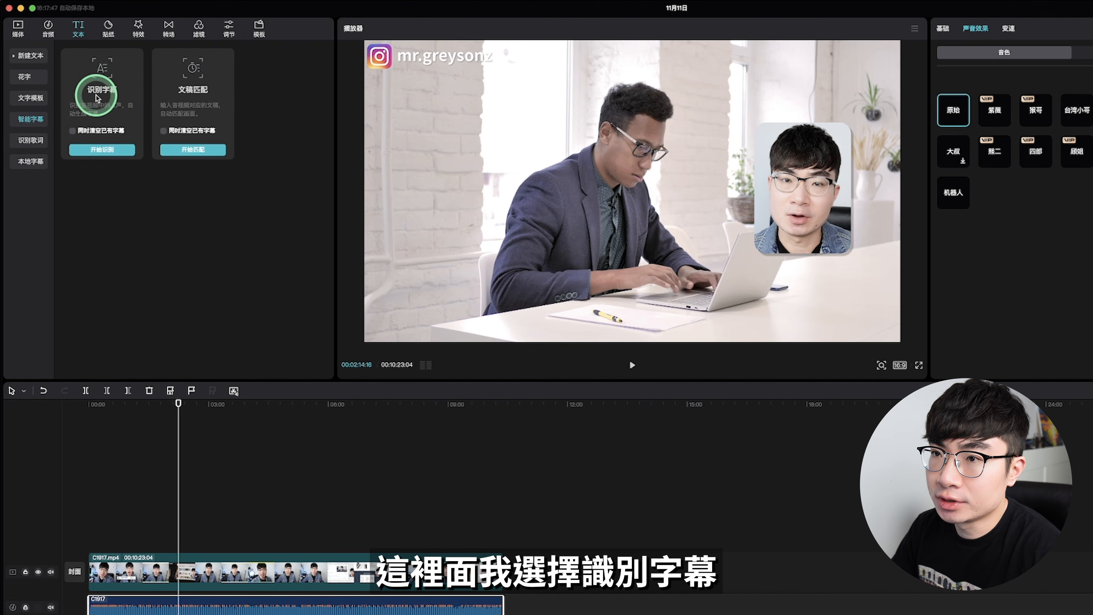
left_click(116, 150)
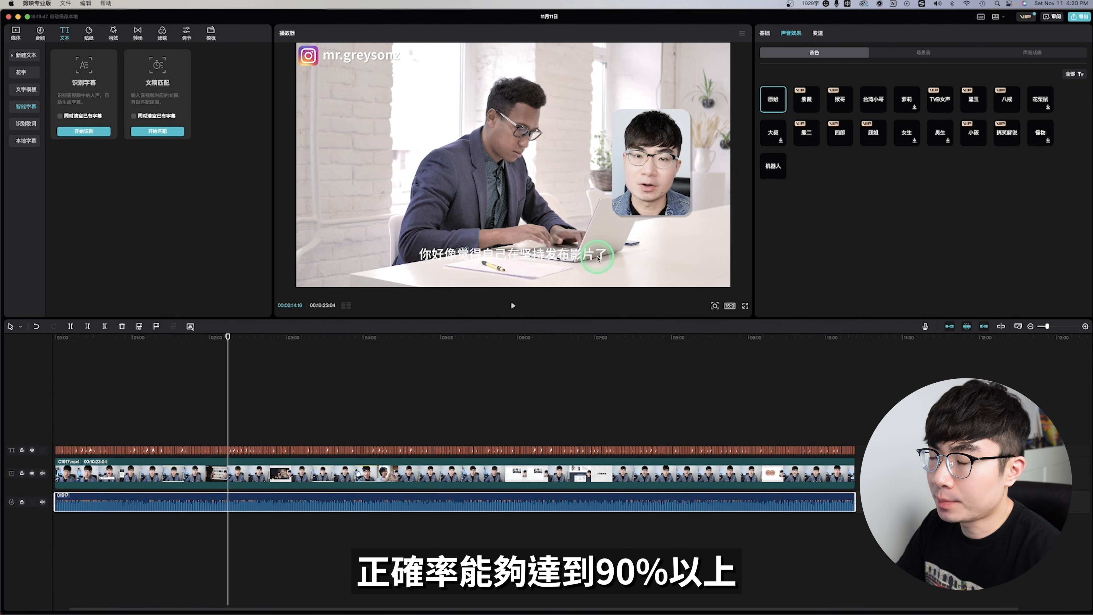
left_click(598, 258)
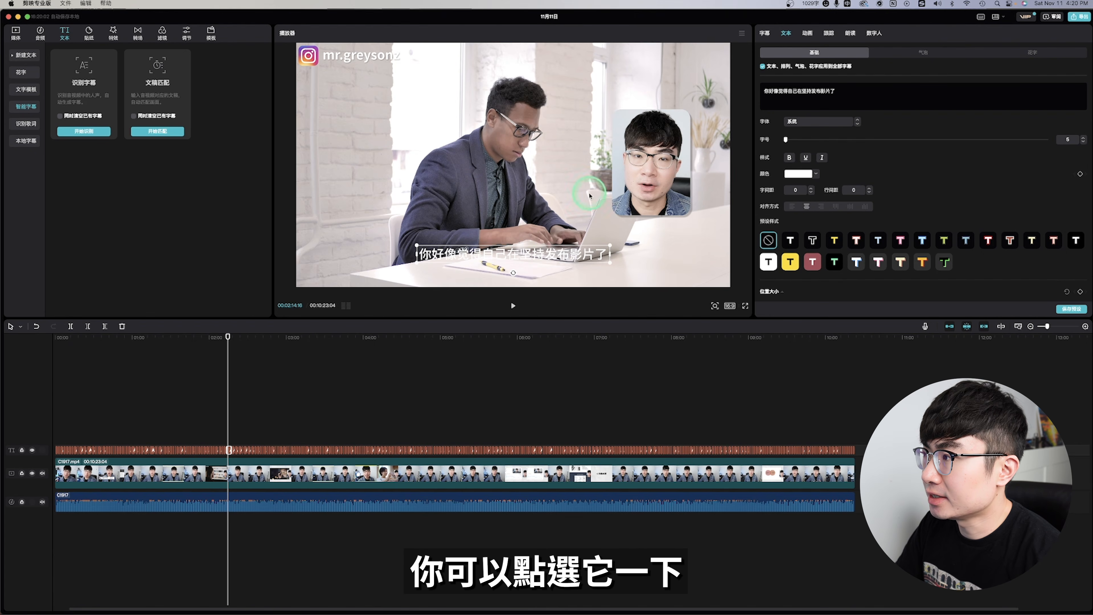
- Edit the selected caption's text to read 你可能觉得自己在坚持发布影片了
left_click(784, 90)
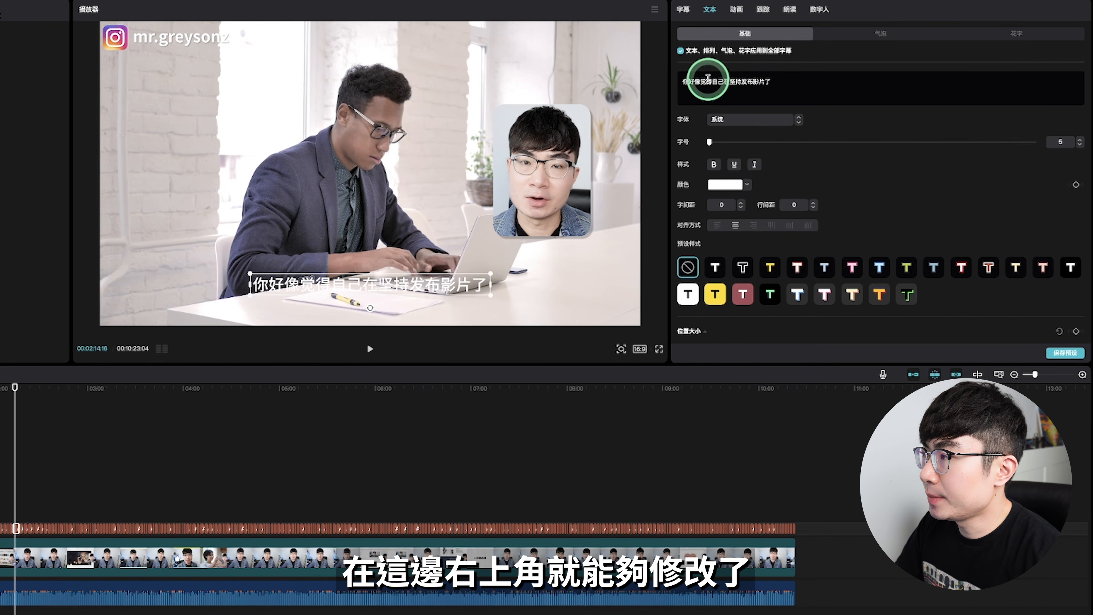
left_click(762, 78)
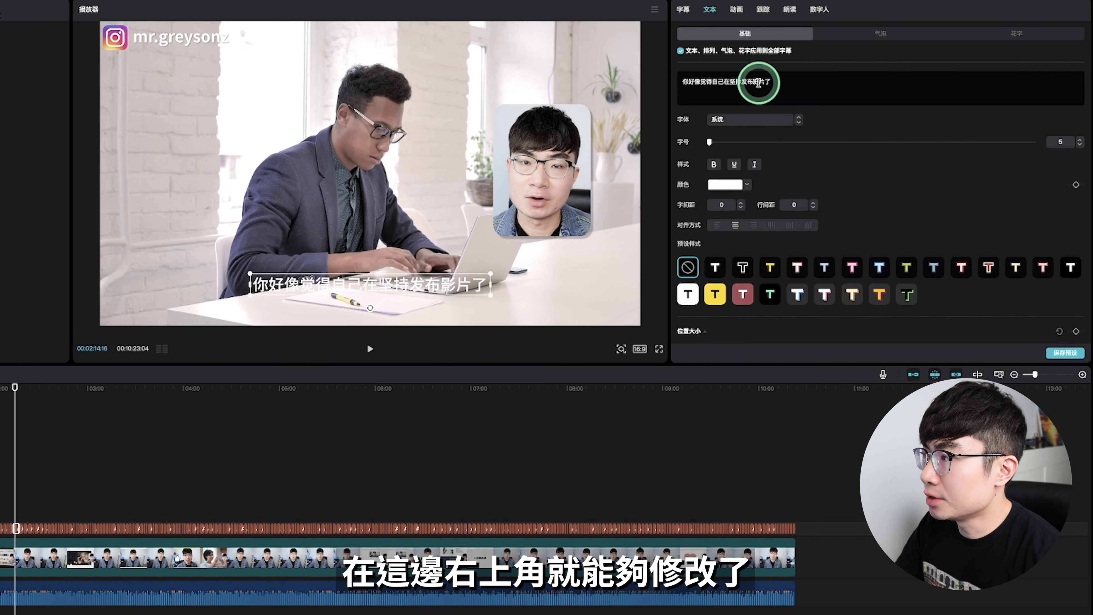
type("keneng")
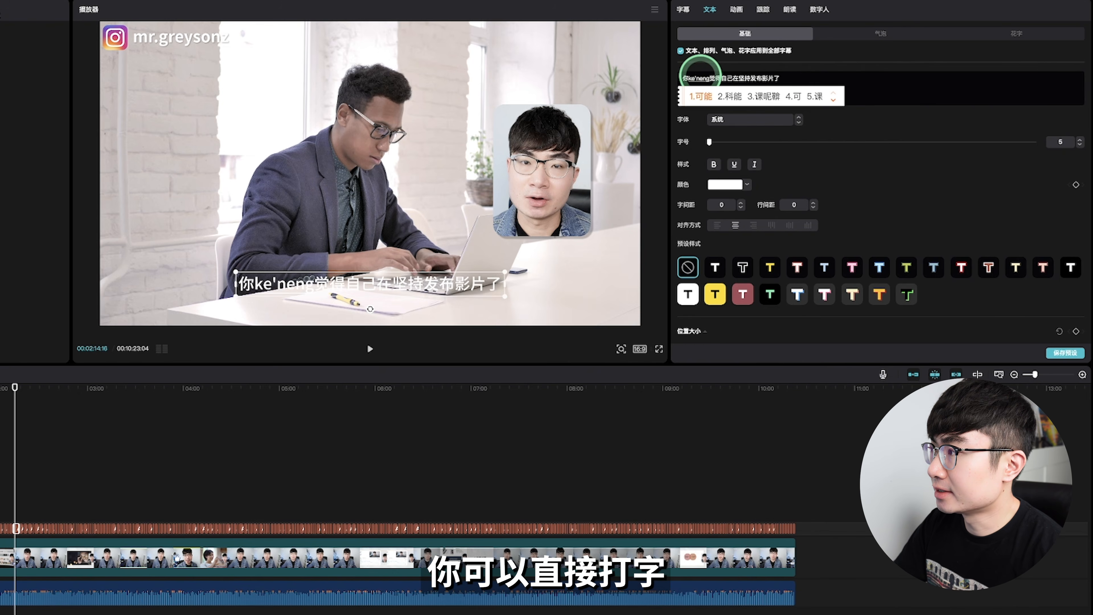
key("space")
left_click(331, 217)
left_click(377, 262)
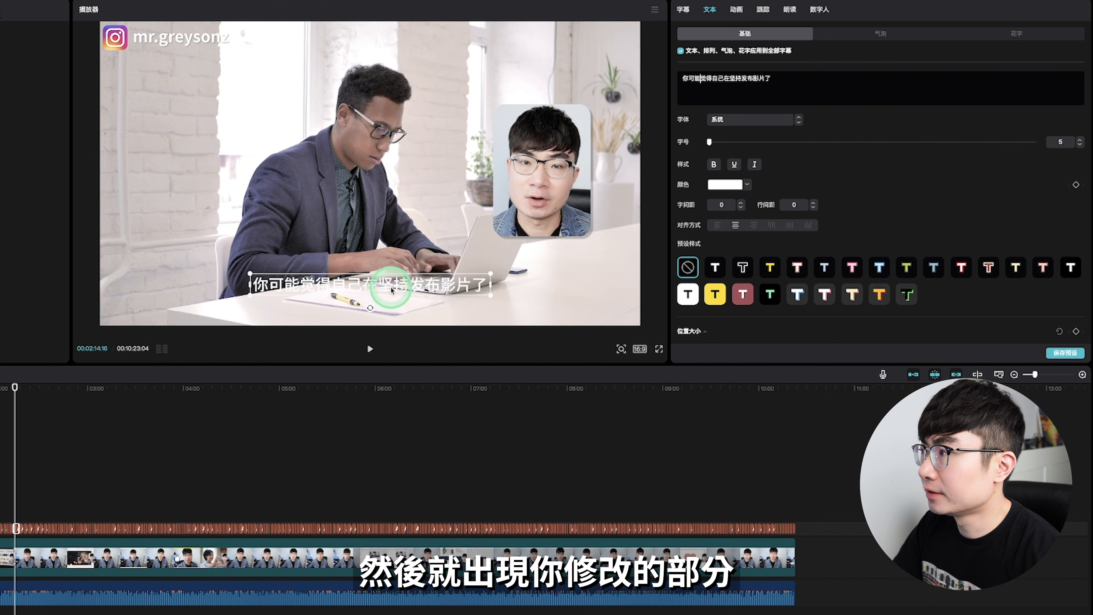
left_click(352, 319)
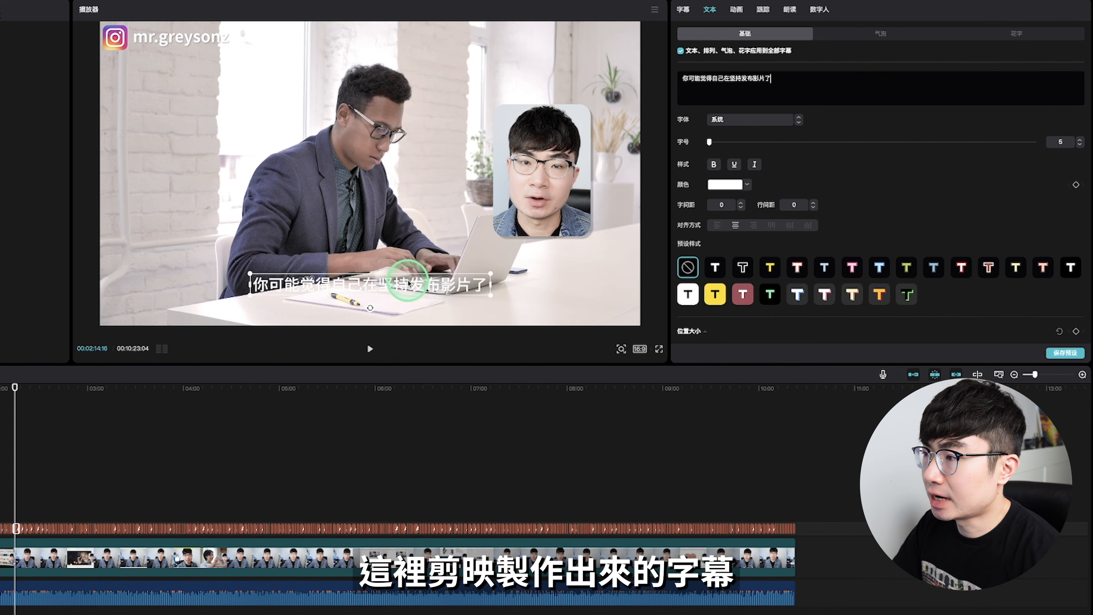
left_click(461, 282)
left_click(504, 254)
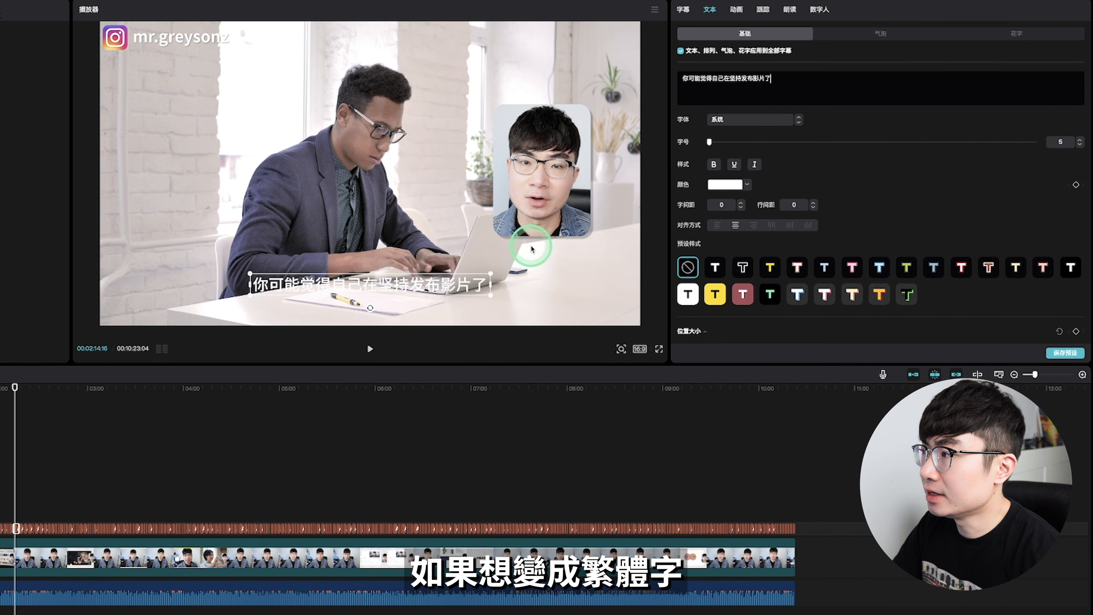
- Change the captions' font to 现代繁体 and apply the preset style with black text on a yellow background
left_click(732, 116)
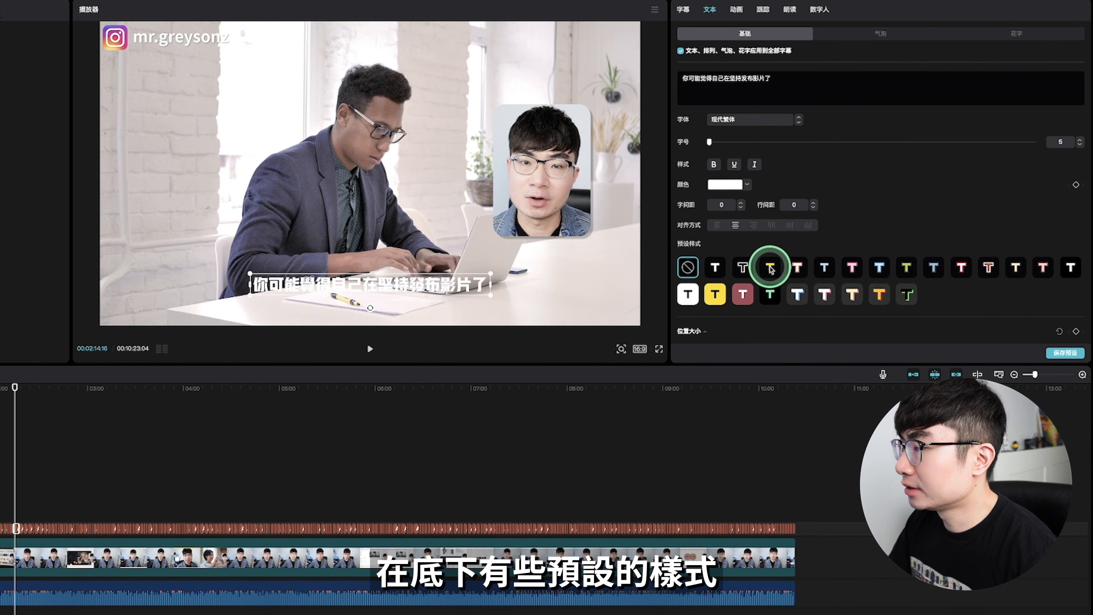
left_click(721, 297)
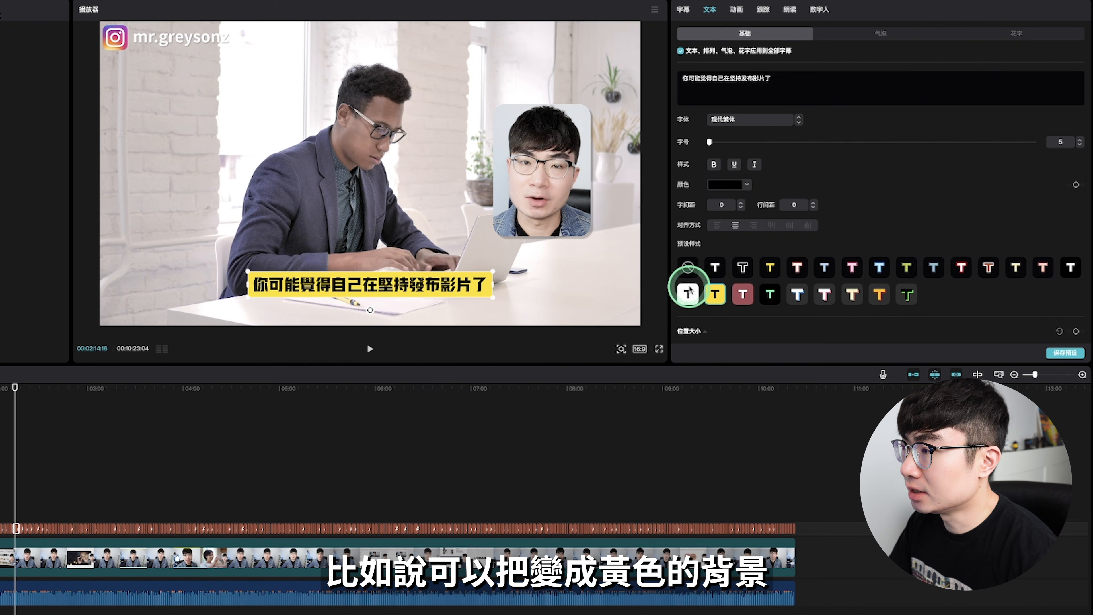
left_click(417, 271)
left_click(453, 286)
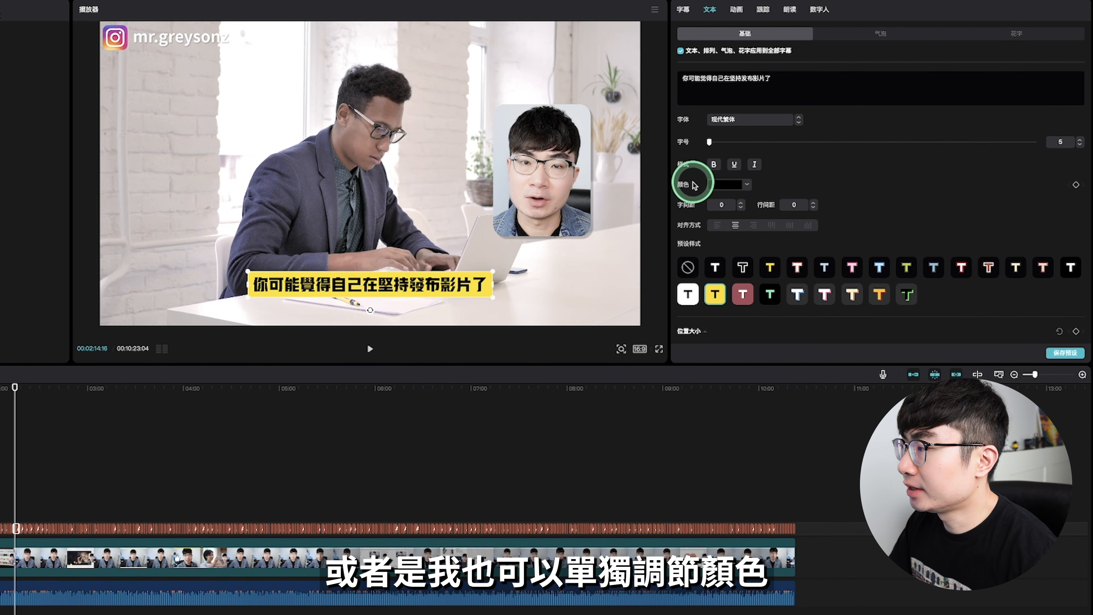
- Try light blue 61DBE4 for the caption text, settle on red FF1837 and make the text italic
left_click(737, 188)
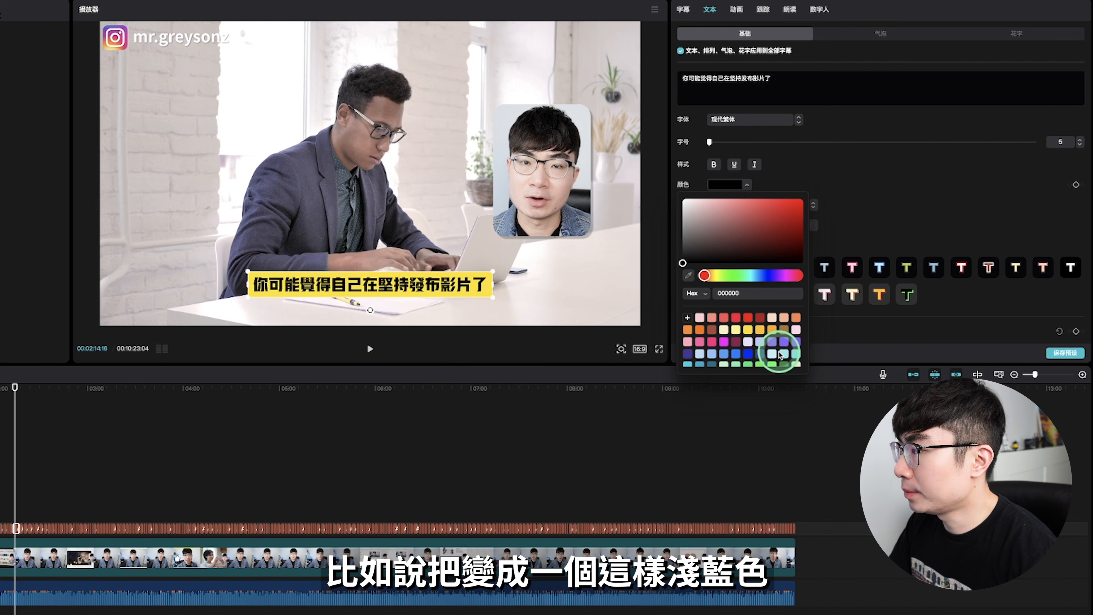
left_click(795, 354)
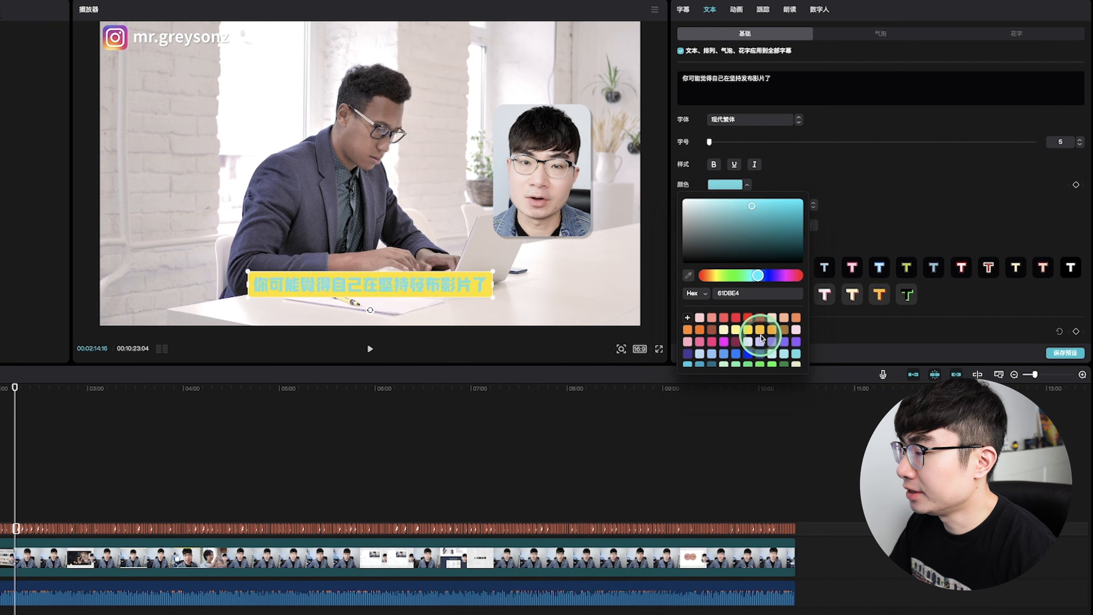
left_click(736, 319)
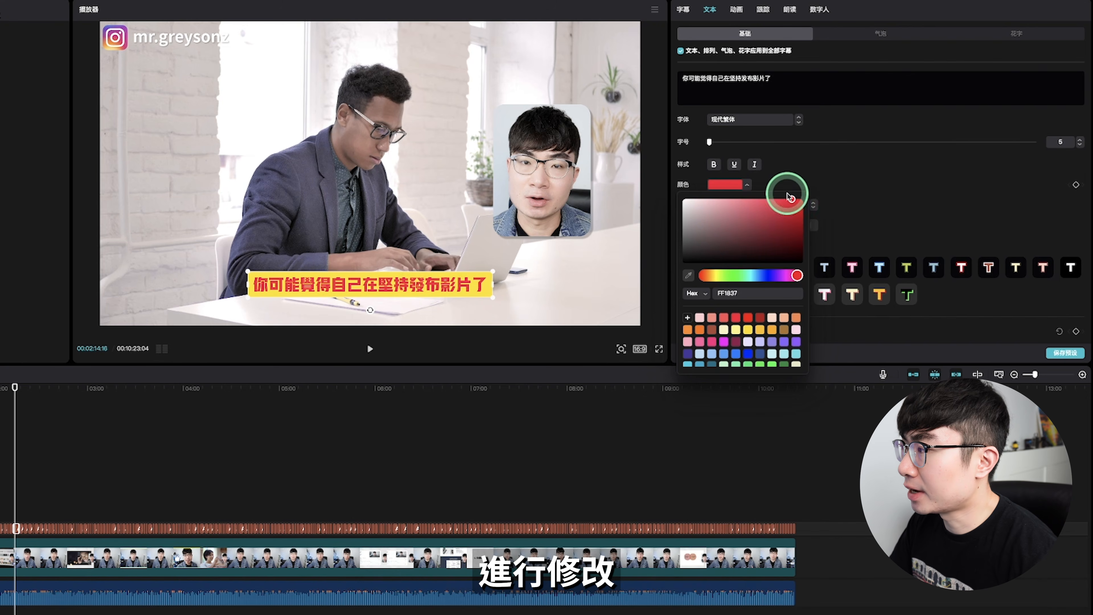
left_click(864, 177)
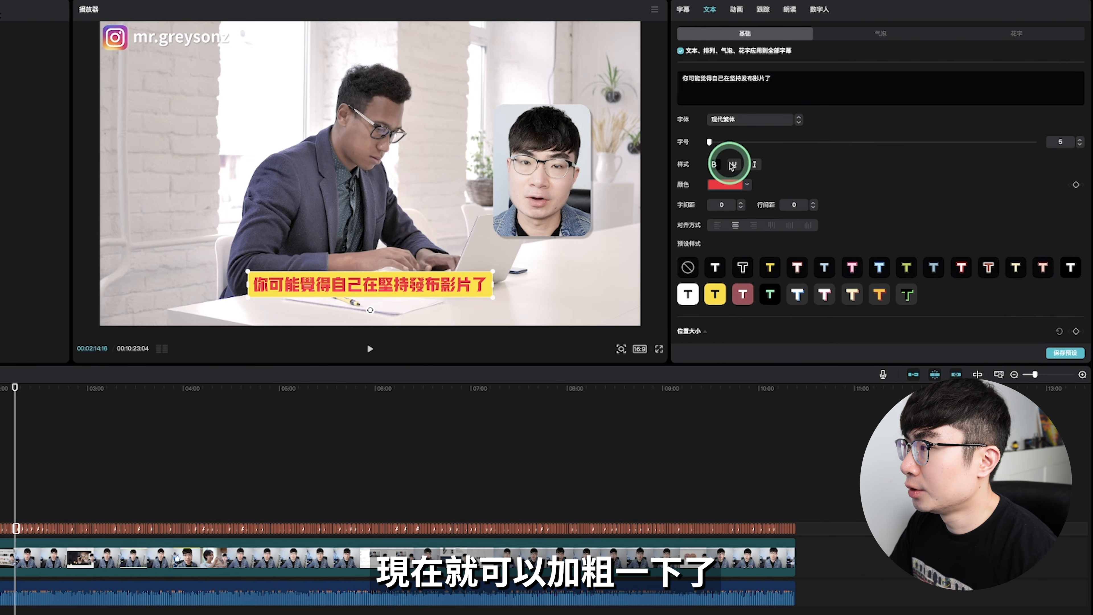
left_click(754, 165)
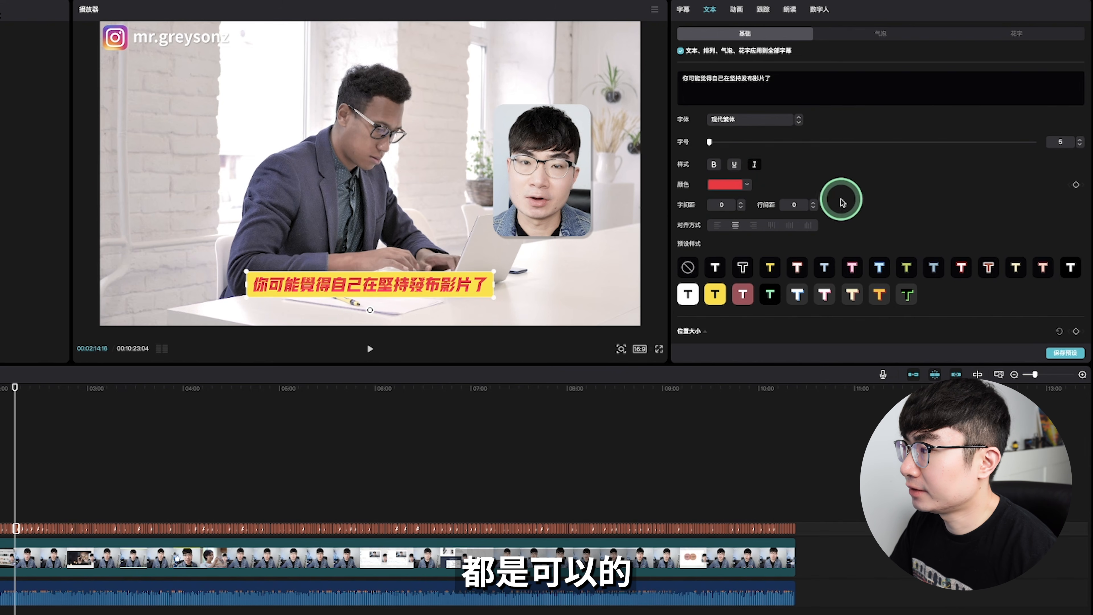
- Scale the captions to 95% and set their 混合 opacity to 68%
scroll(790, 199, "down", 4)
mouse_move(772, 171)
left_mouse_down()
mouse_move(793, 171)
mouse_move(769, 174)
left_mouse_up()
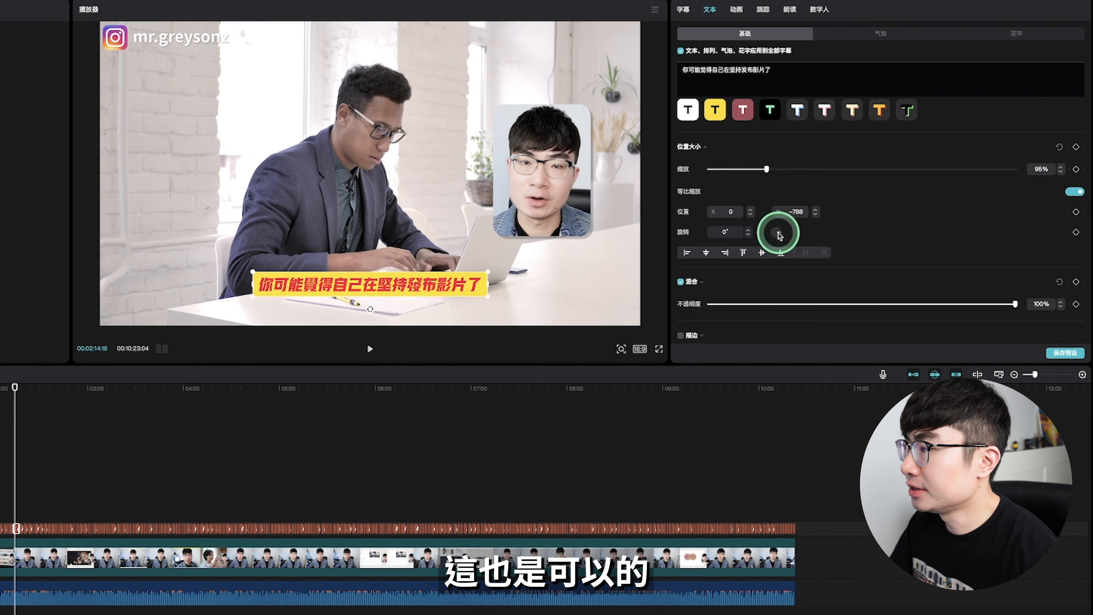
scroll(1006, 197, "down", 3)
left_click_drag(1014, 196, 915, 196)
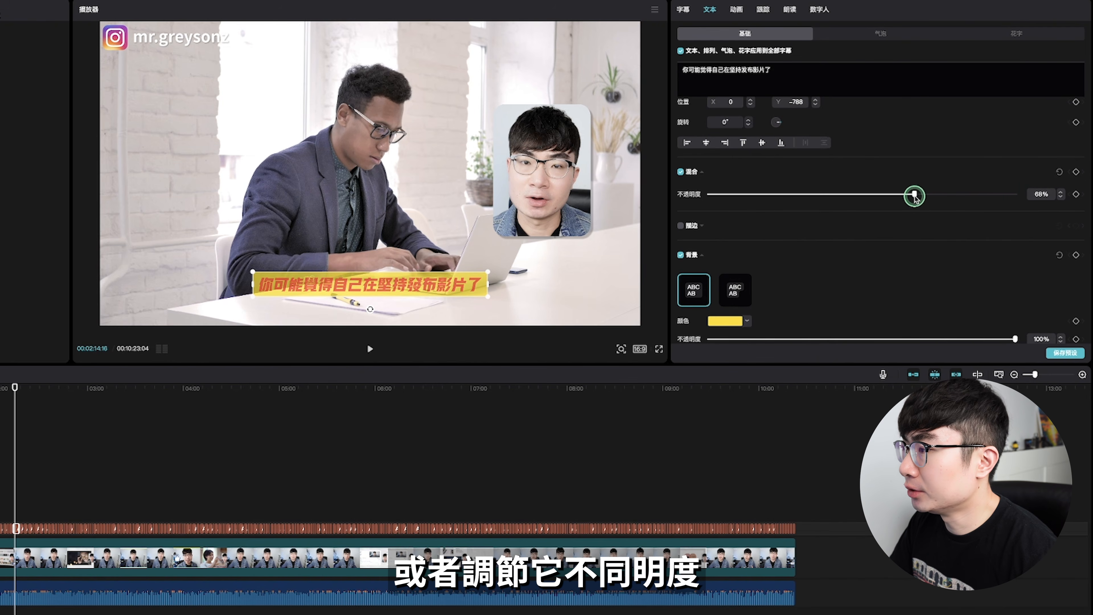
- Change the captions' 背景 colour to pale lavender
scroll(912, 215, "down", 3)
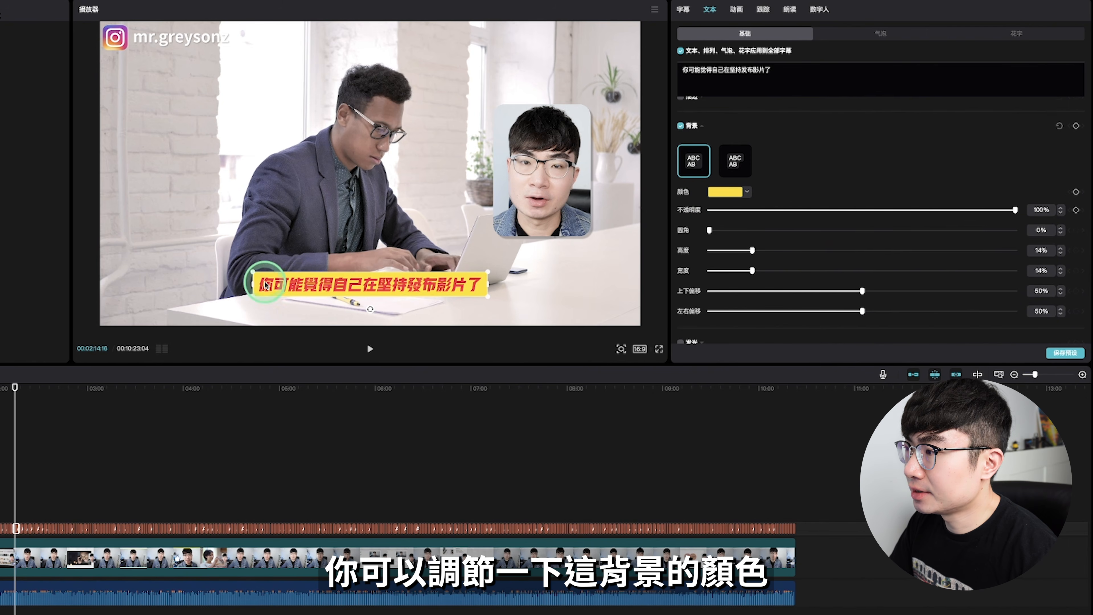
left_click(725, 191)
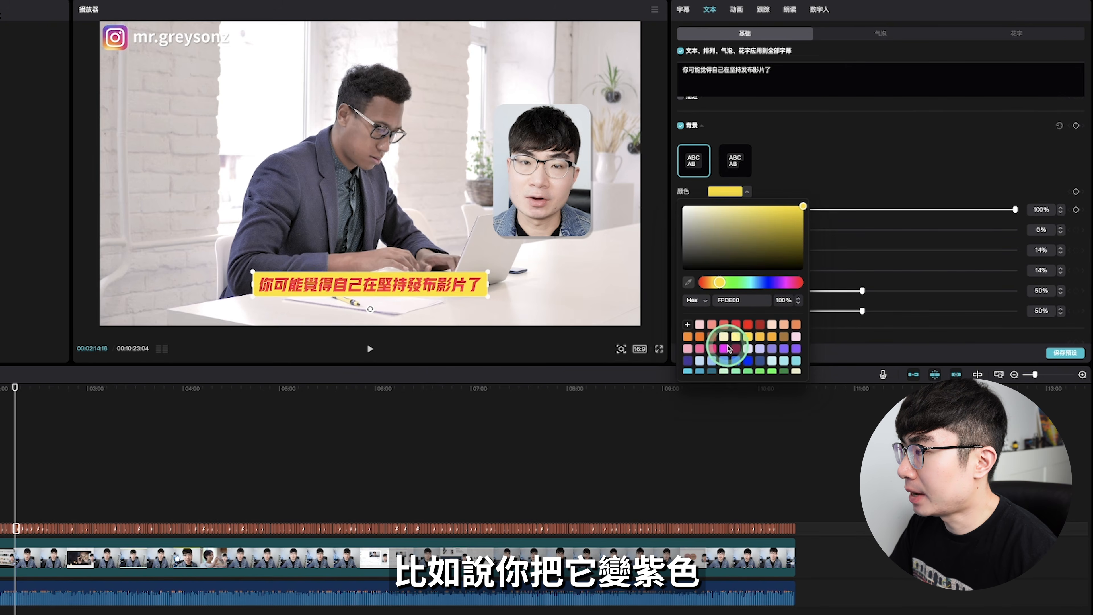
left_click(724, 347)
left_click(748, 348)
left_click(729, 243)
- Turn on 阴影 for the captions and pick a colour for the shadow
scroll(881, 192, "down", 2)
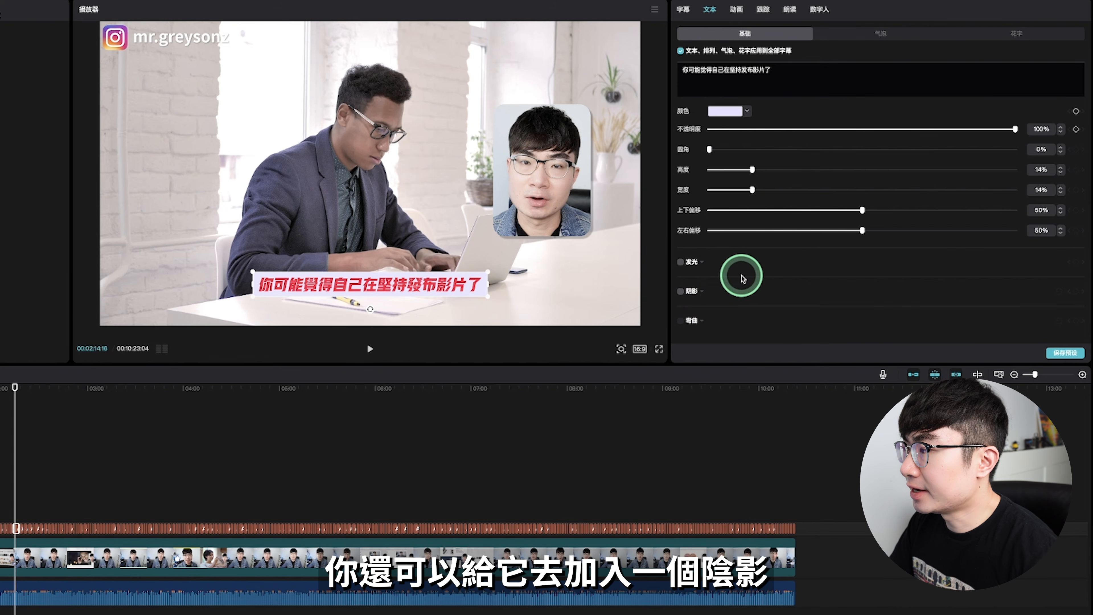
left_click(683, 294)
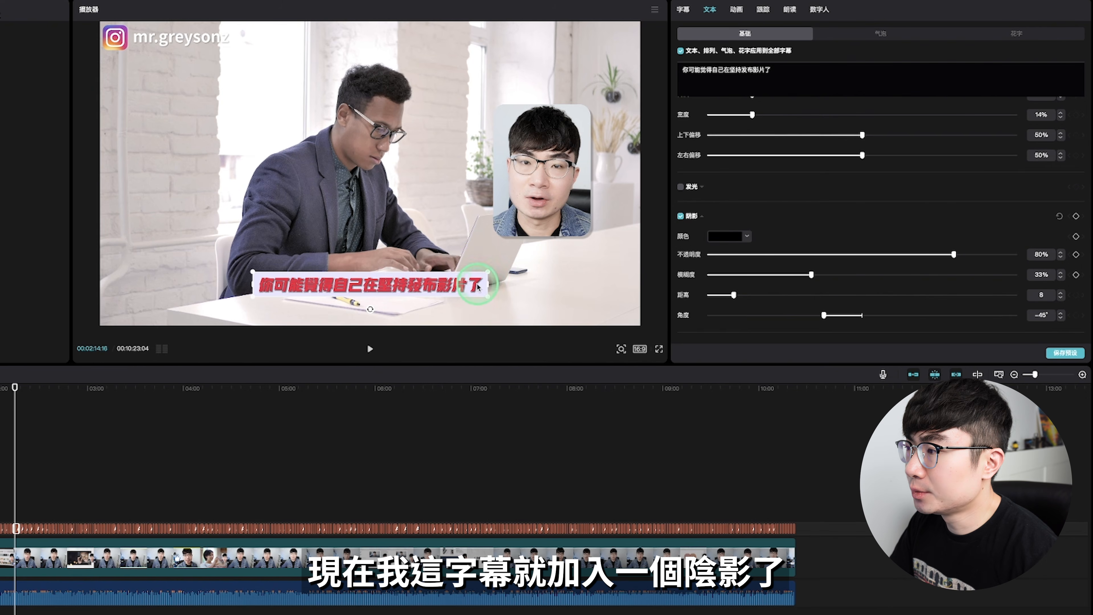
scroll(726, 215, "down", 1)
left_click(726, 211)
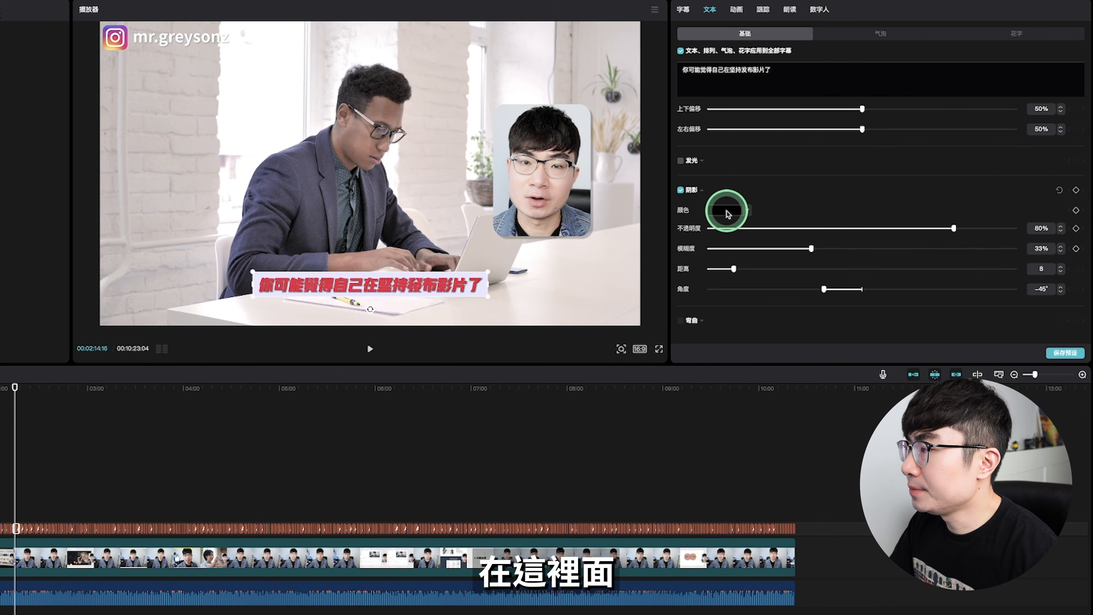
left_click(761, 364)
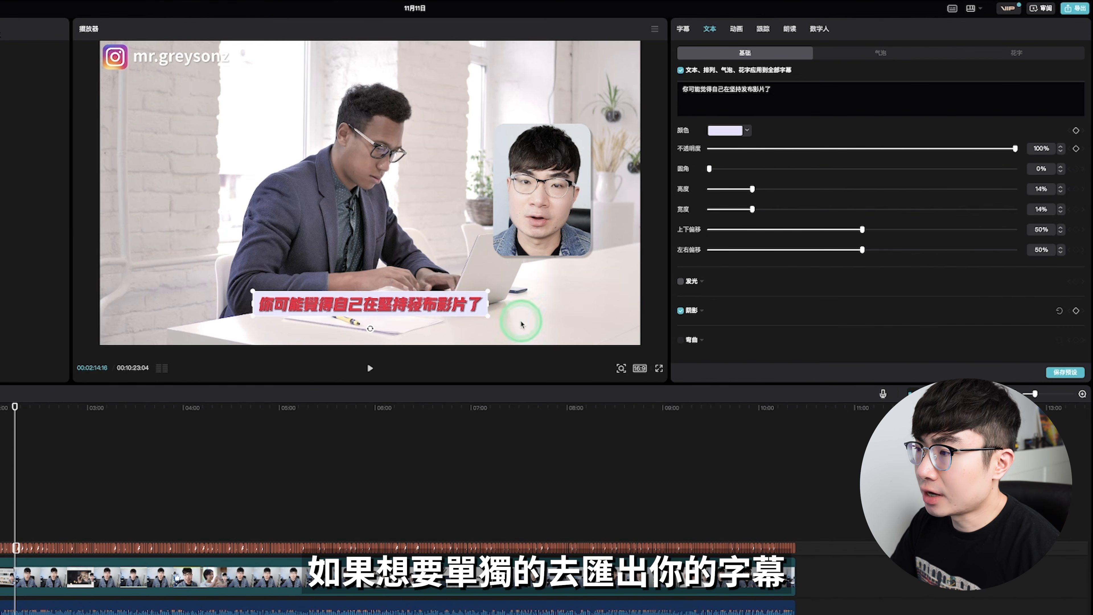
- Set up an export of project 11月11日 with only 字幕导出 enabled, in SRT format
left_click(1078, 10)
left_click(437, 483)
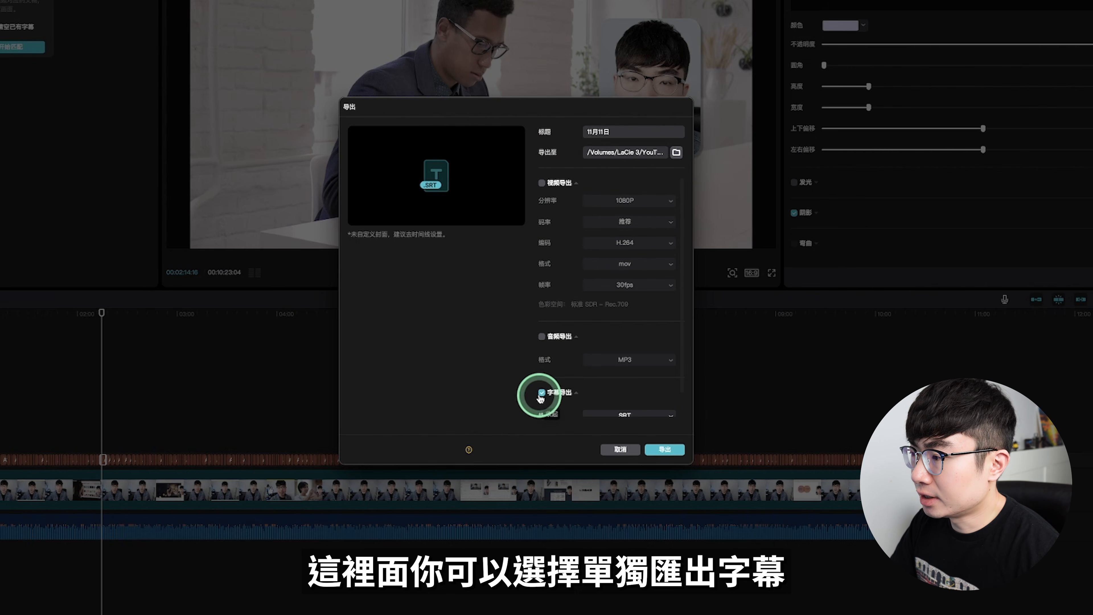
scroll(602, 388, "down", 1)
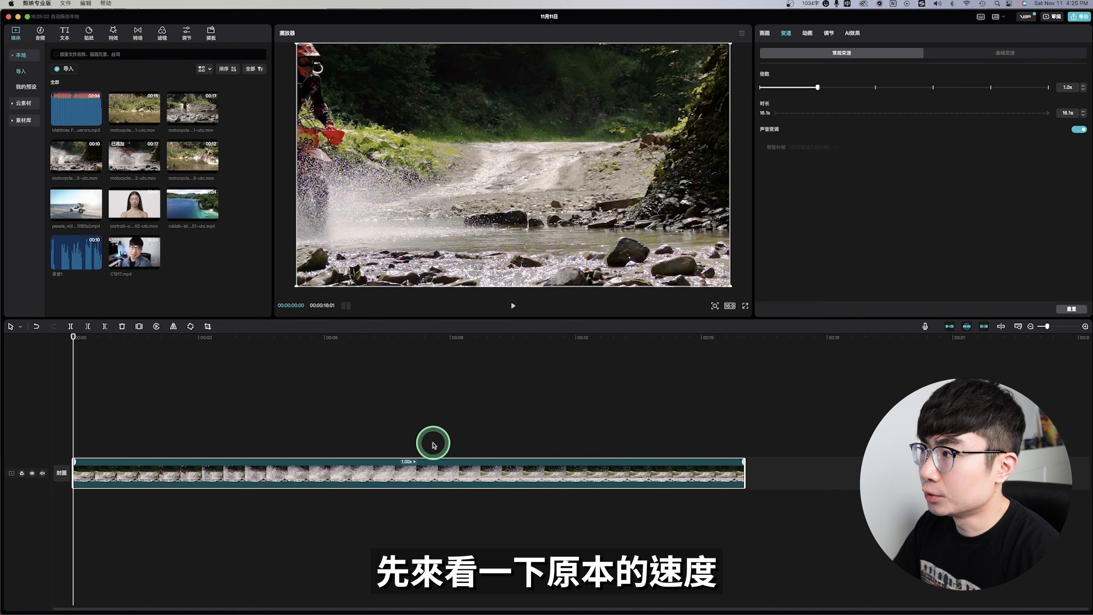
- Play the motorcycle clip at its original speed, set its 常规变速 speed to 5.0x and preview it
key("space")
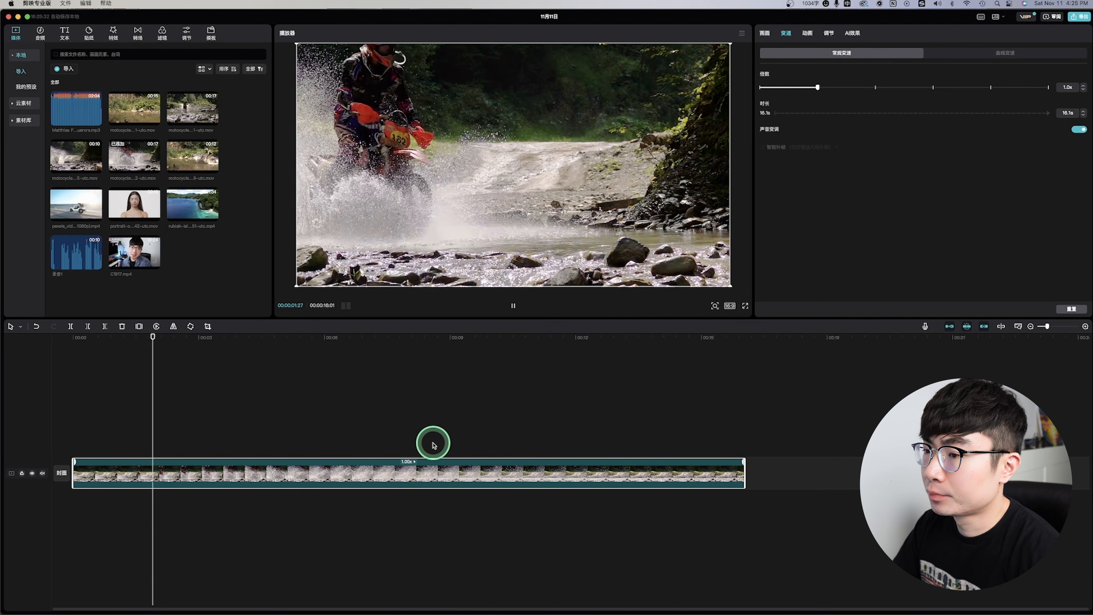
left_click_drag(817, 88, 933, 87)
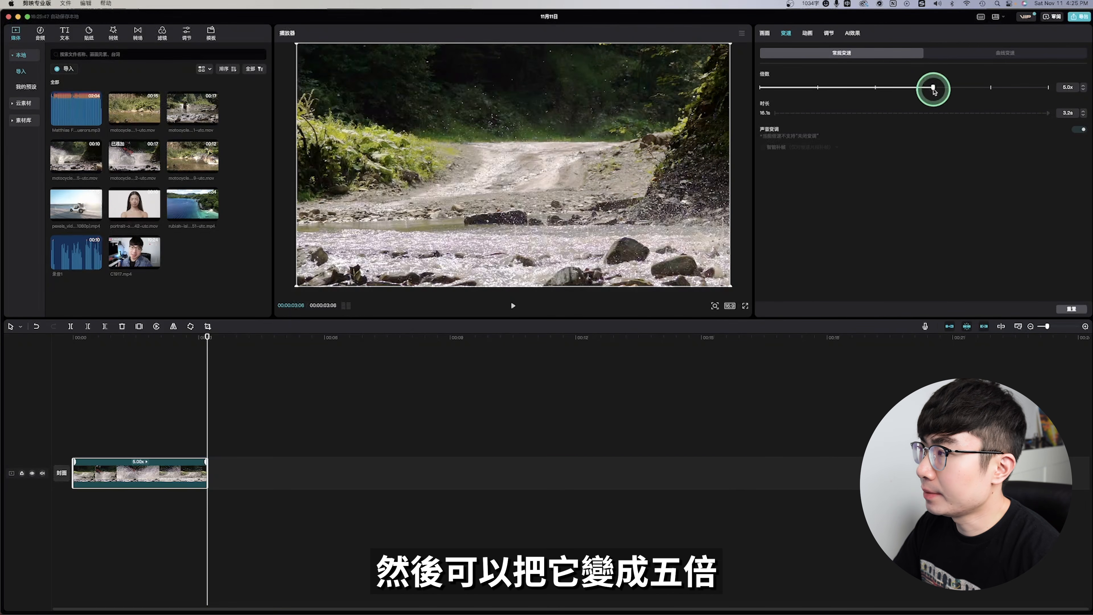
key("space")
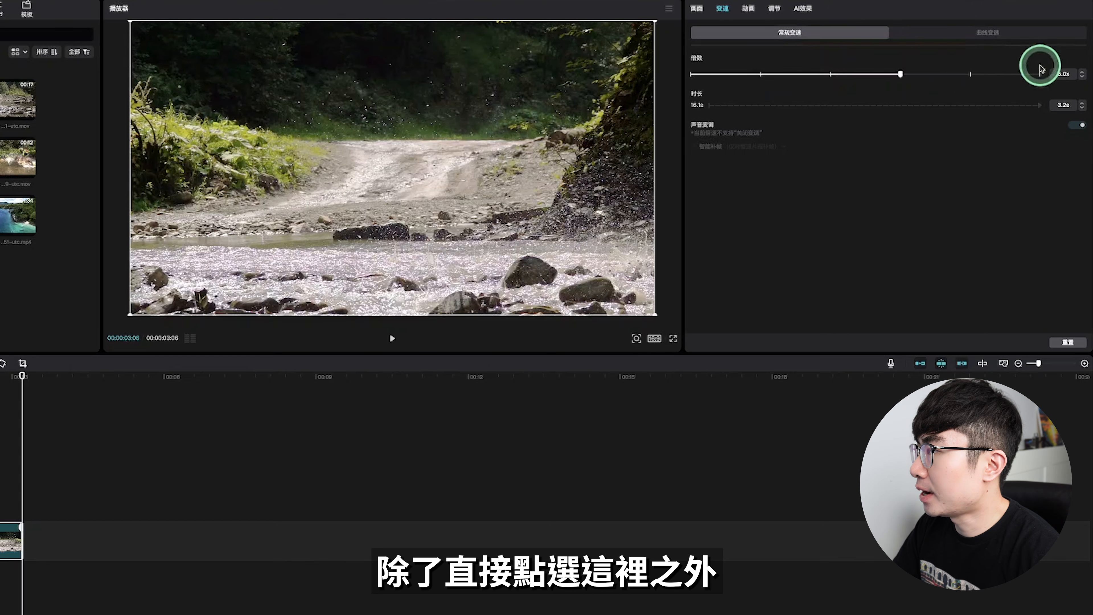
left_click(1081, 78)
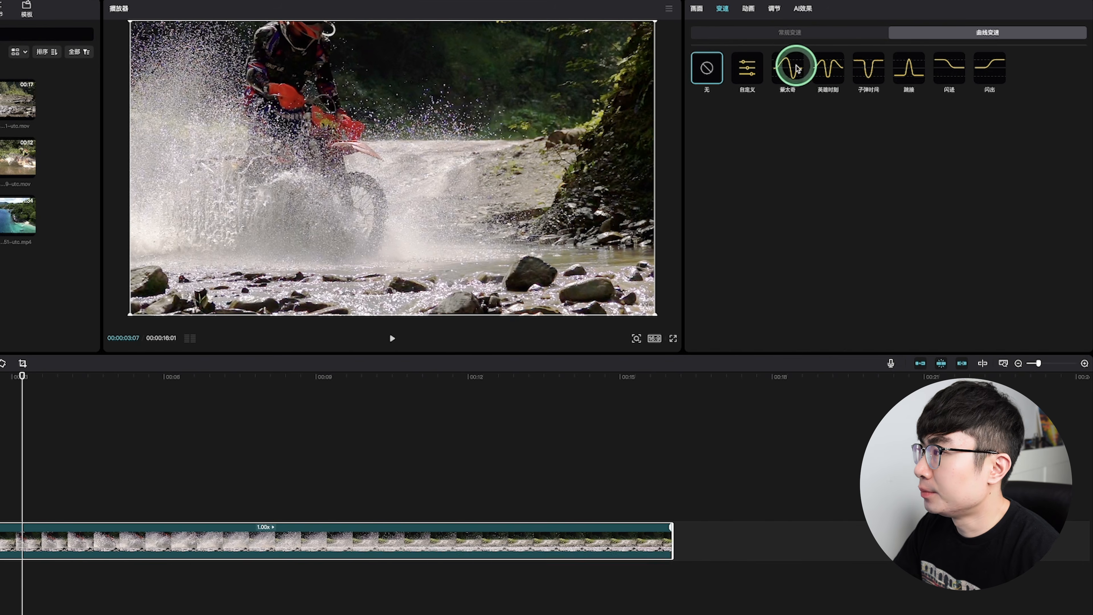
- Preview the 蒙太奇 speed curve on the motorcycle clip, switch to the 英雄时刻 curve and play it
left_click(795, 74)
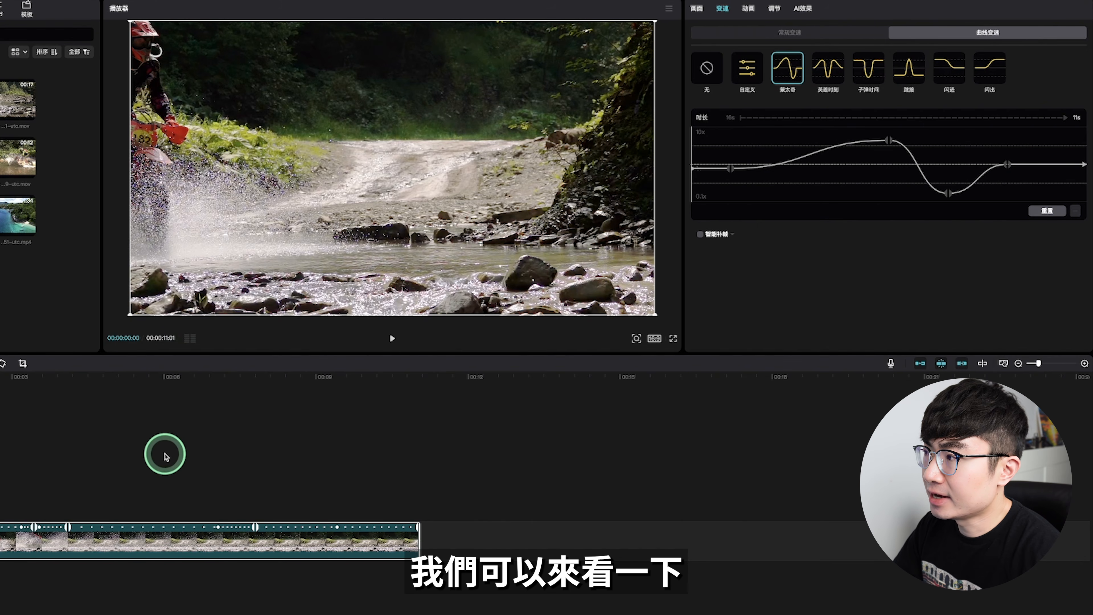
key("space")
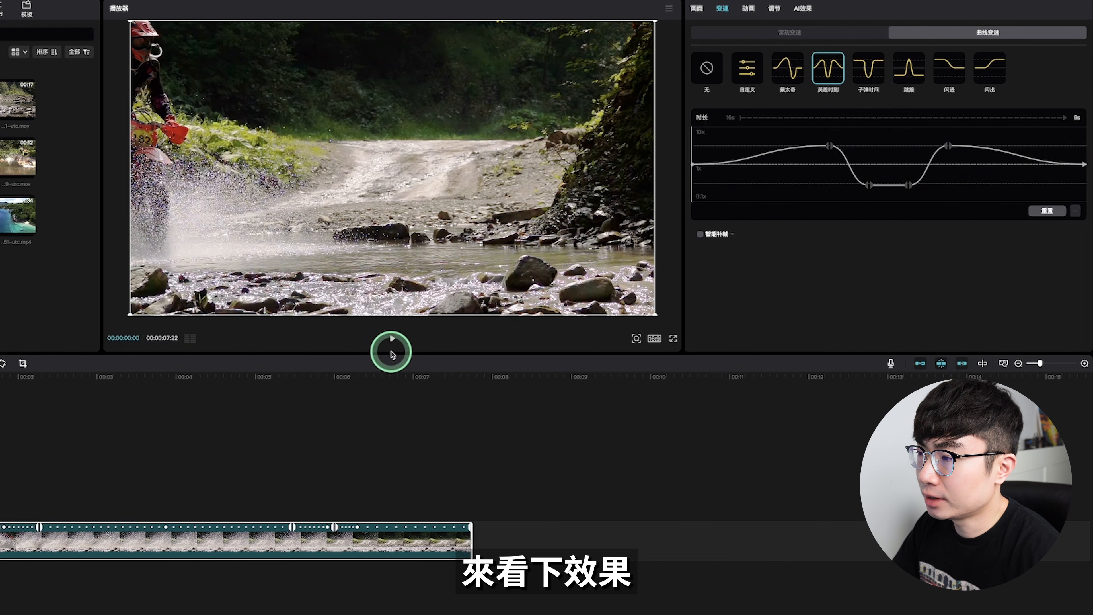
left_click(398, 345)
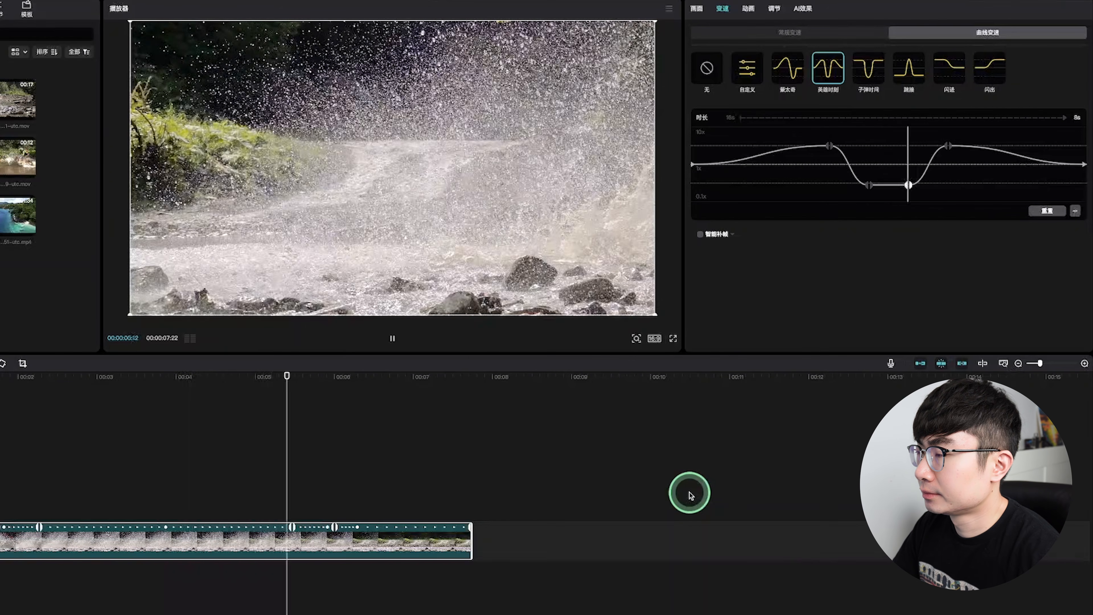
- Raise the first peak of the 英雄时刻 curve to about 10x and the low point after it to about 1x
left_click(869, 140)
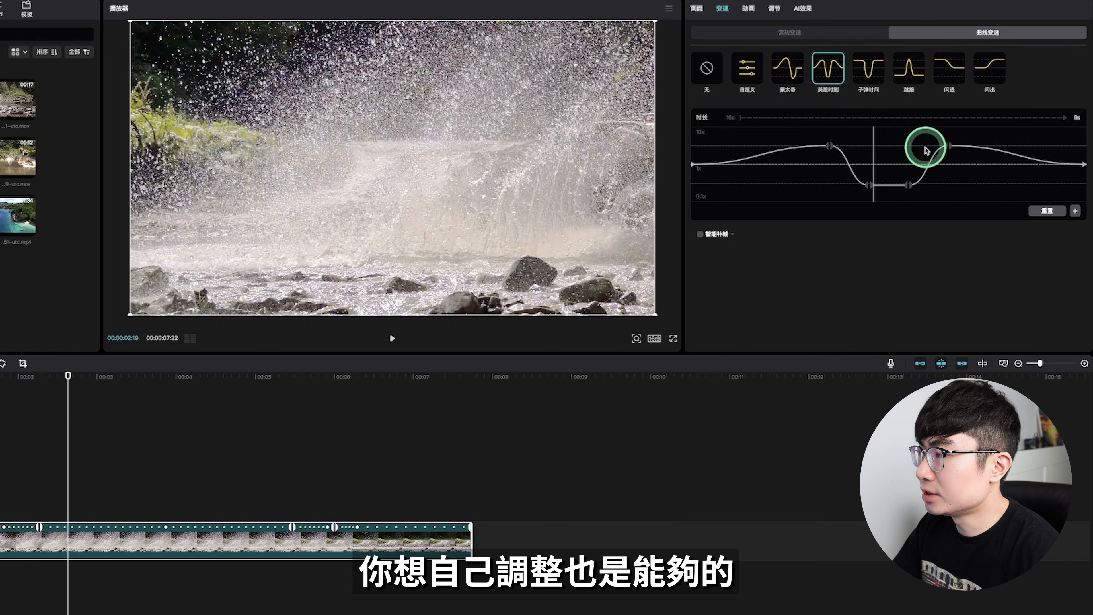
left_click(831, 145)
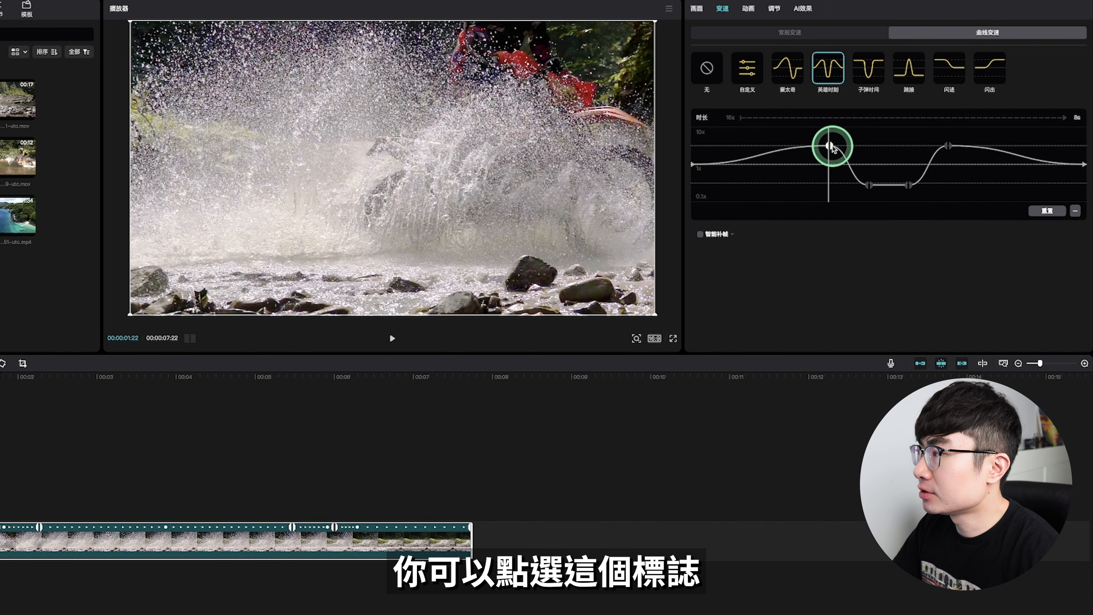
left_click_drag(831, 147, 831, 129)
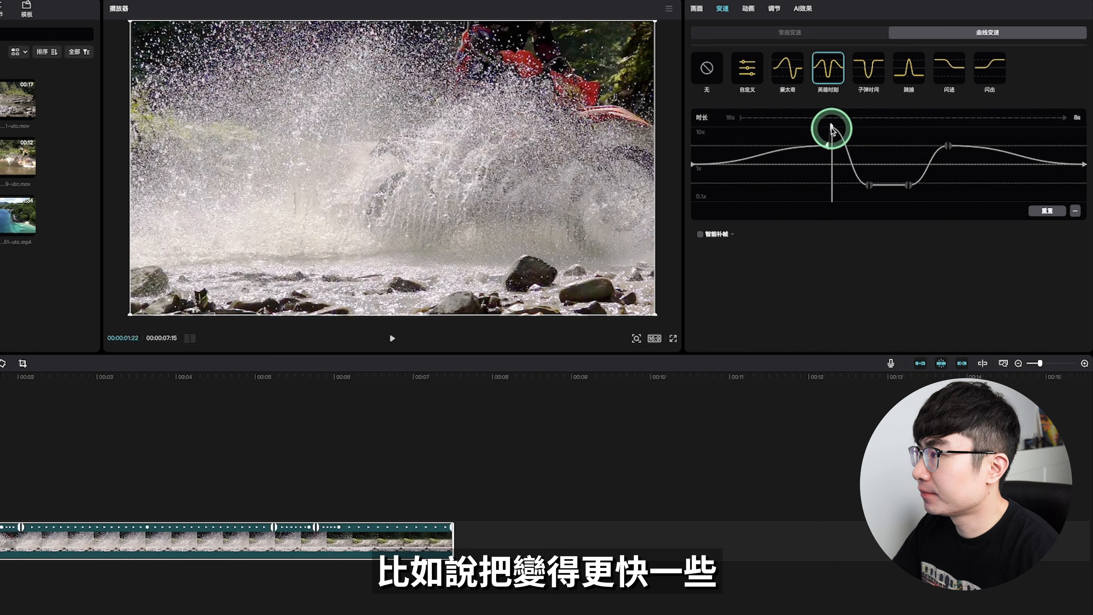
left_click_drag(869, 185, 869, 164)
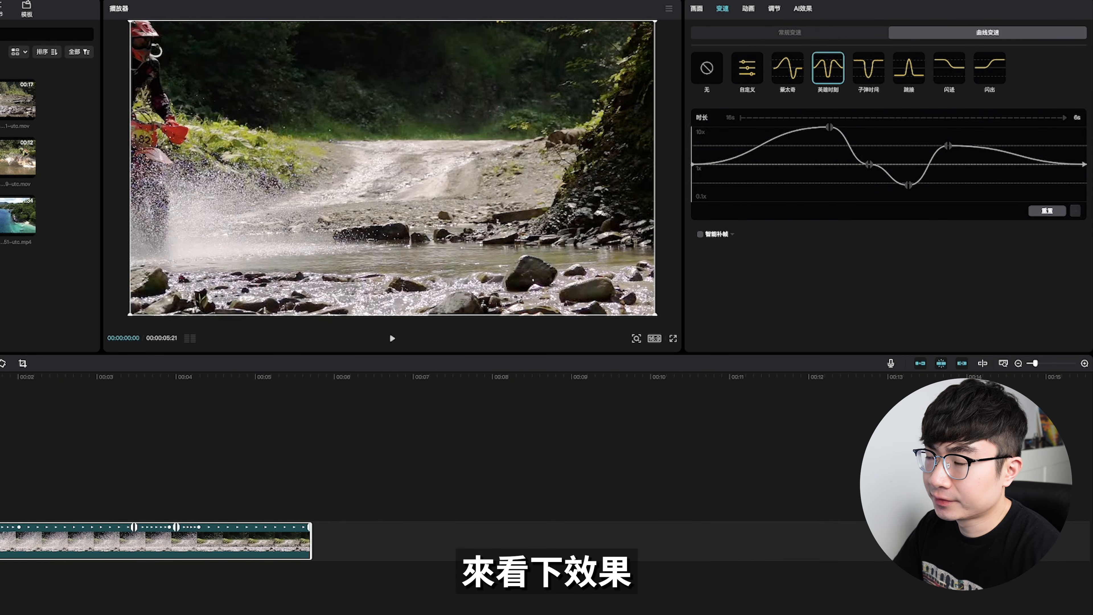
- Play the motorcycle clip with the edited 英雄时刻 speed curve and switch it to the 自定义 curve
key("space")
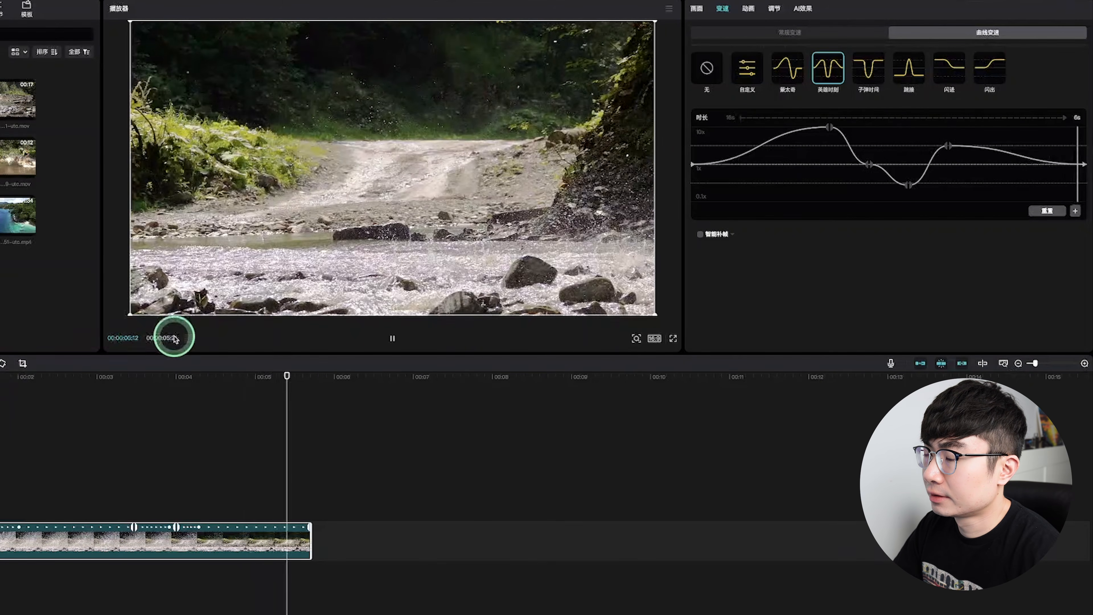
left_click(748, 74)
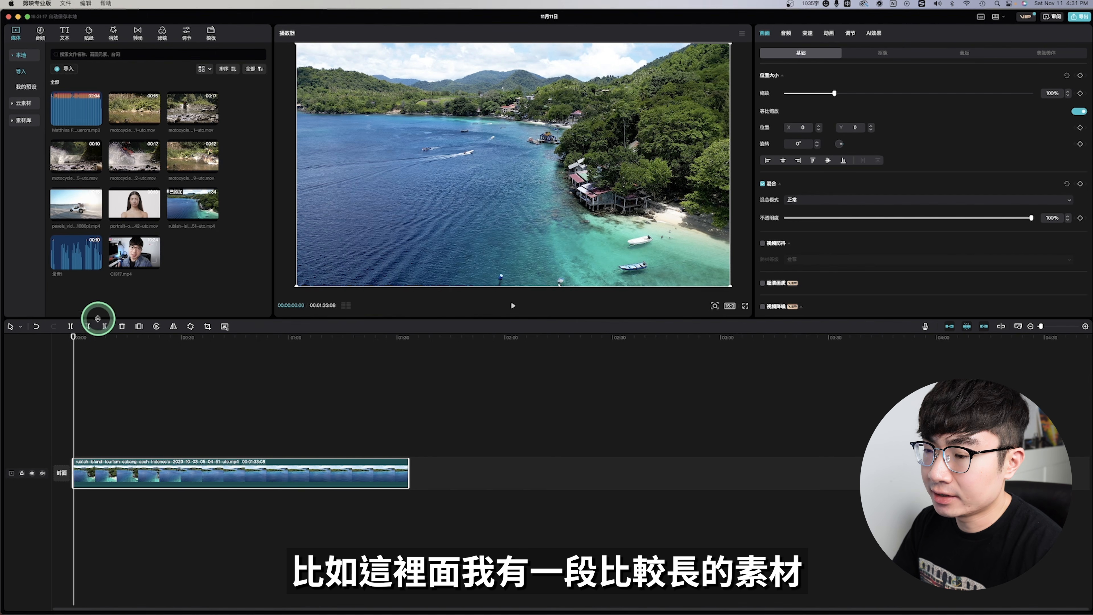
- Split the long rubiah-island clip into its separate shots with 智能镜头分割 and scrub through the resulting segments
left_click_drag(110, 336, 313, 373)
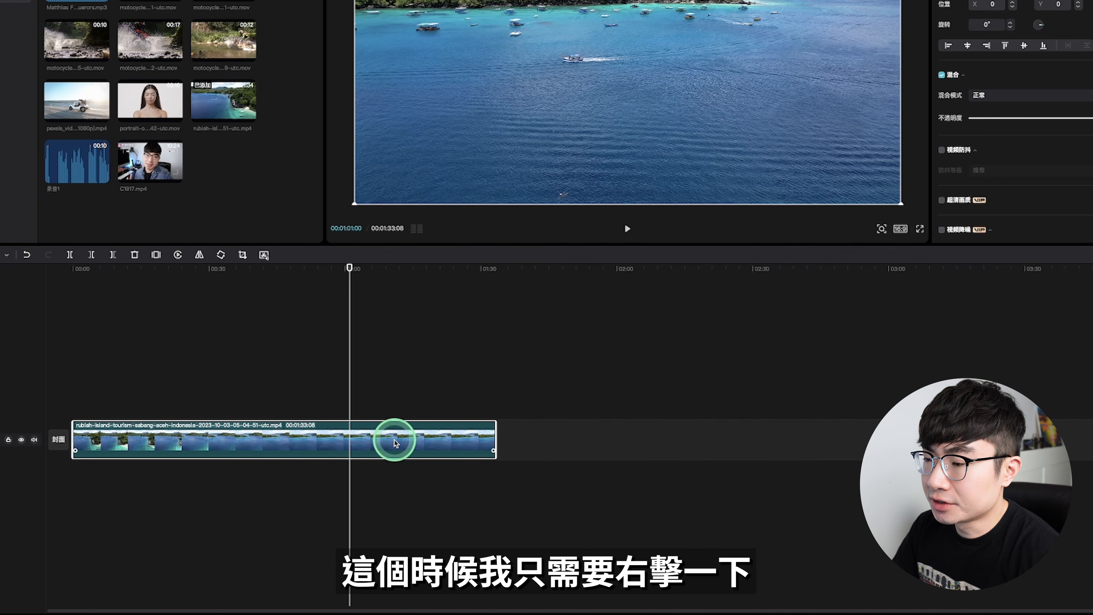
right_click(396, 443)
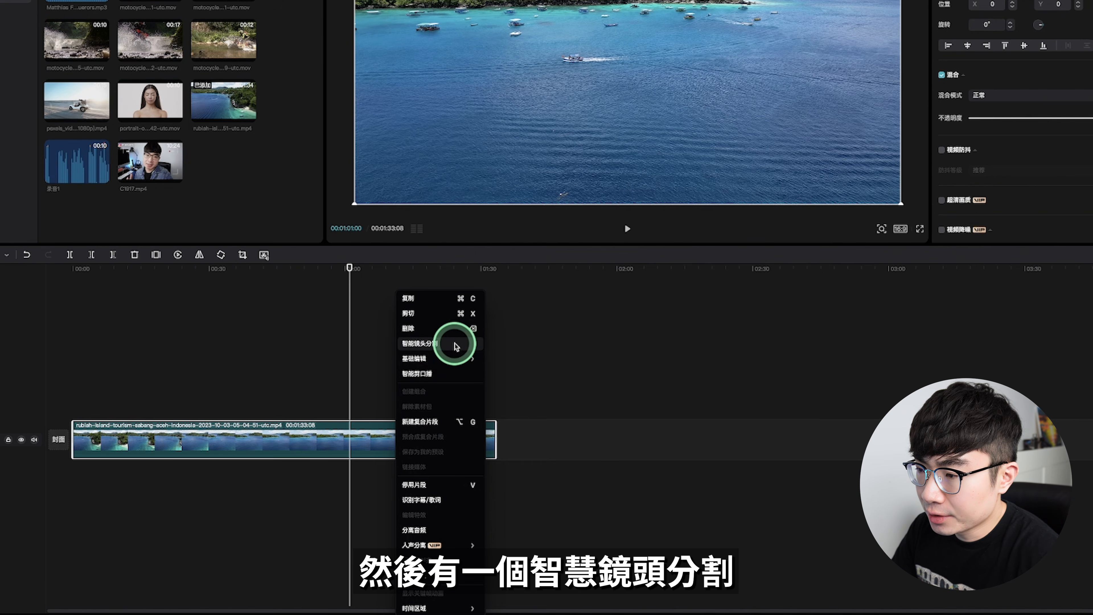
left_click(463, 343)
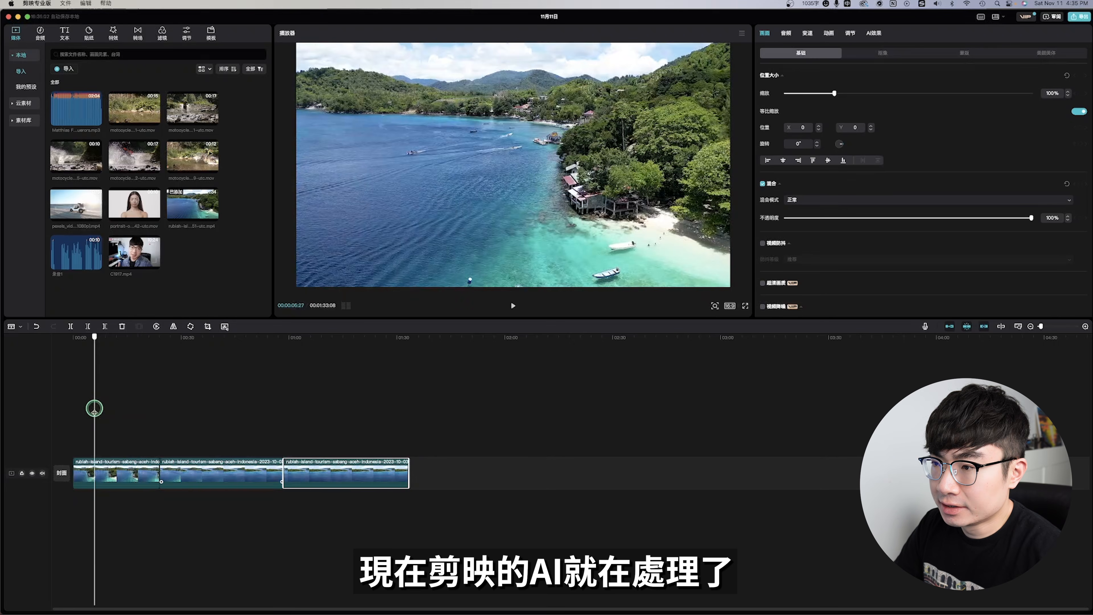
left_click_drag(93, 410, 214, 469)
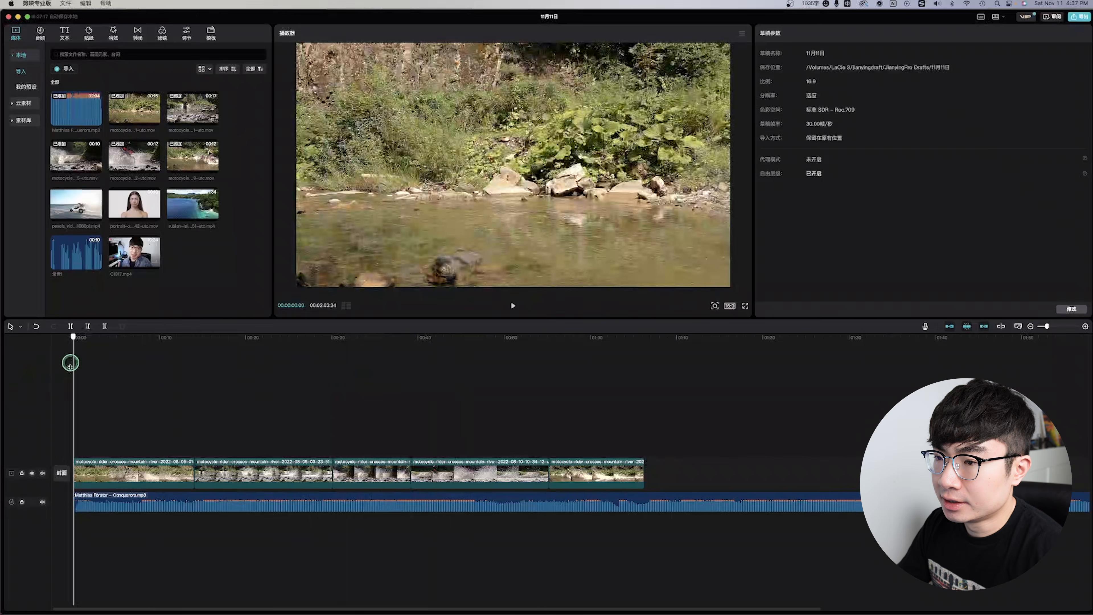
- Mark the beats of the Conquerors.mp3 music under the motorcycle clips with 自动踩点 set to 踩节拍I
left_click_drag(71, 361, 451, 381)
left_click(314, 497)
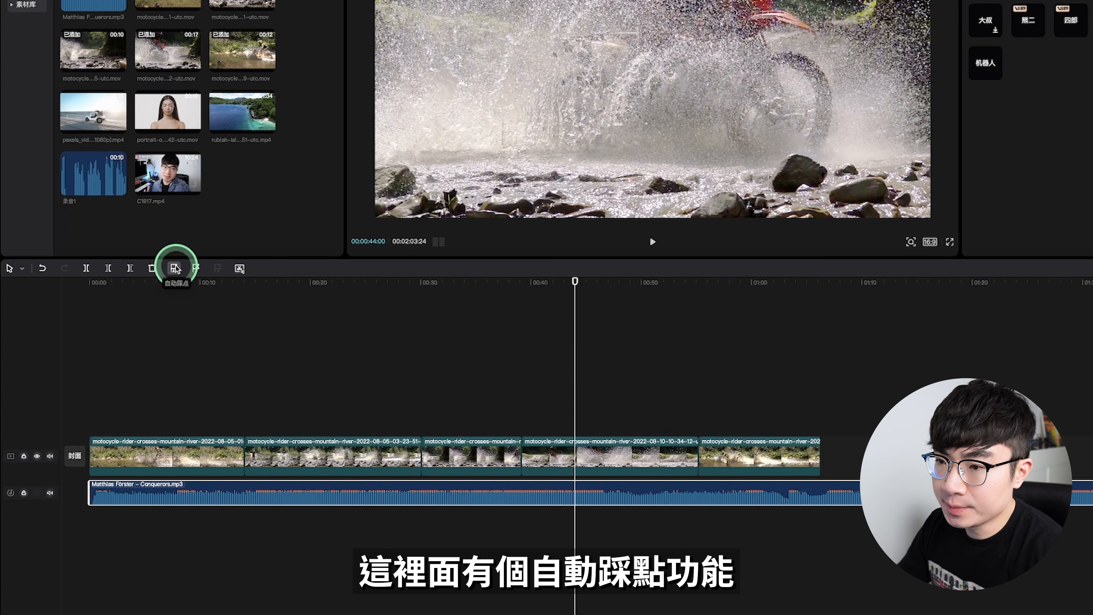
left_click(208, 303)
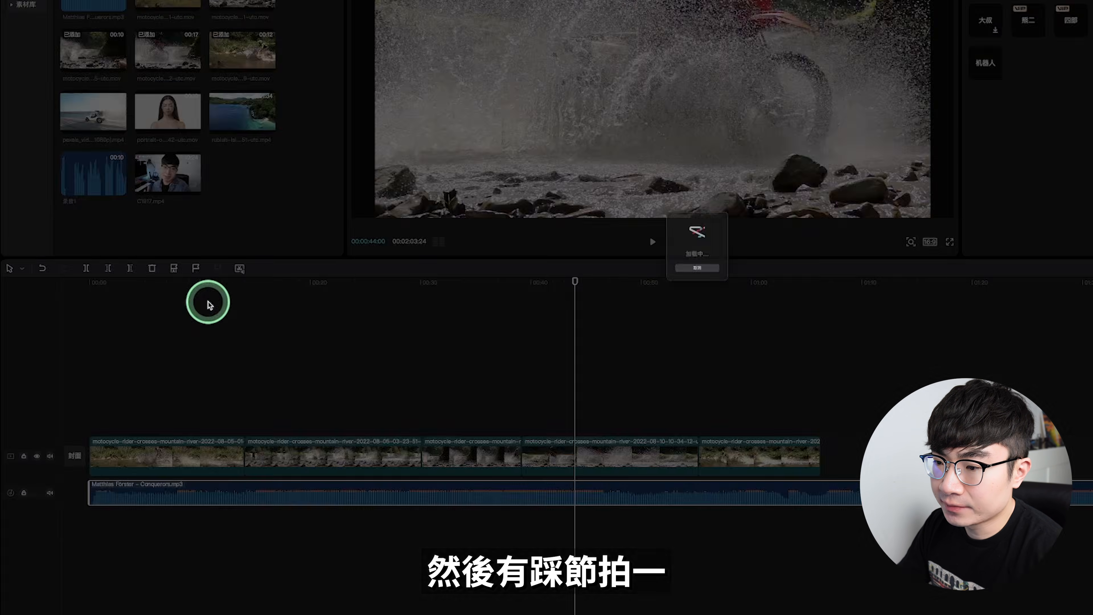
left_click(475, 497)
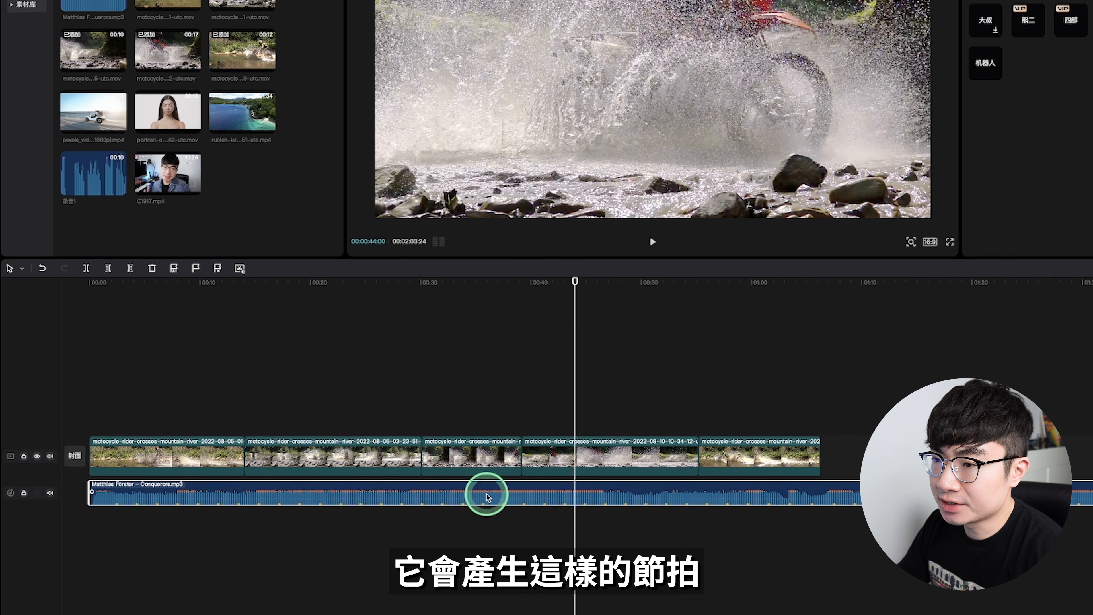
- Try the 踩节拍II beat markers on the music and return to 踩节拍I
left_click(174, 268)
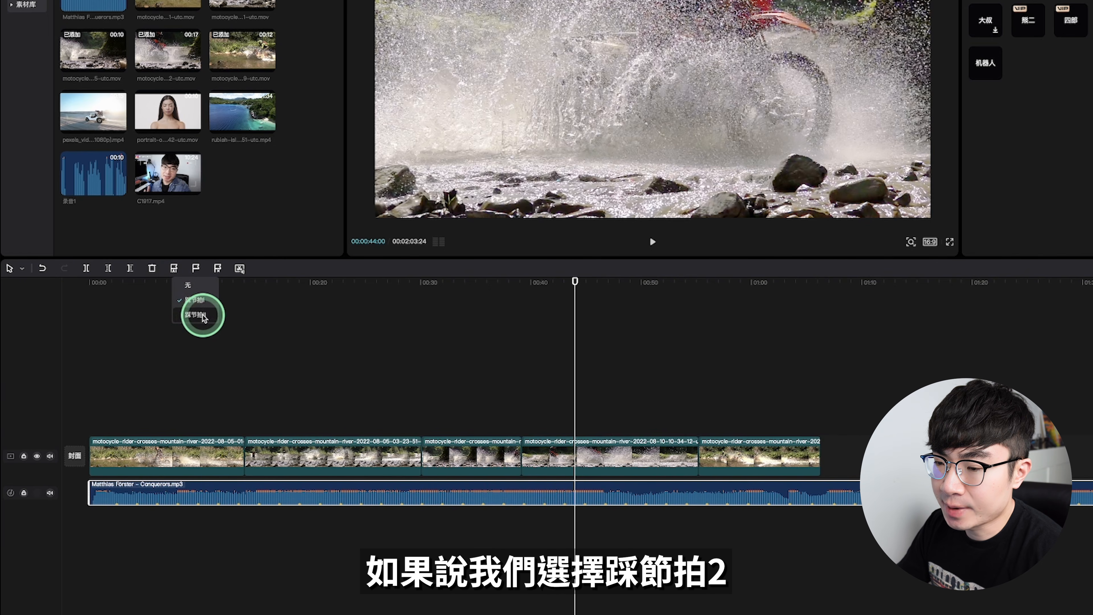
left_click(401, 487)
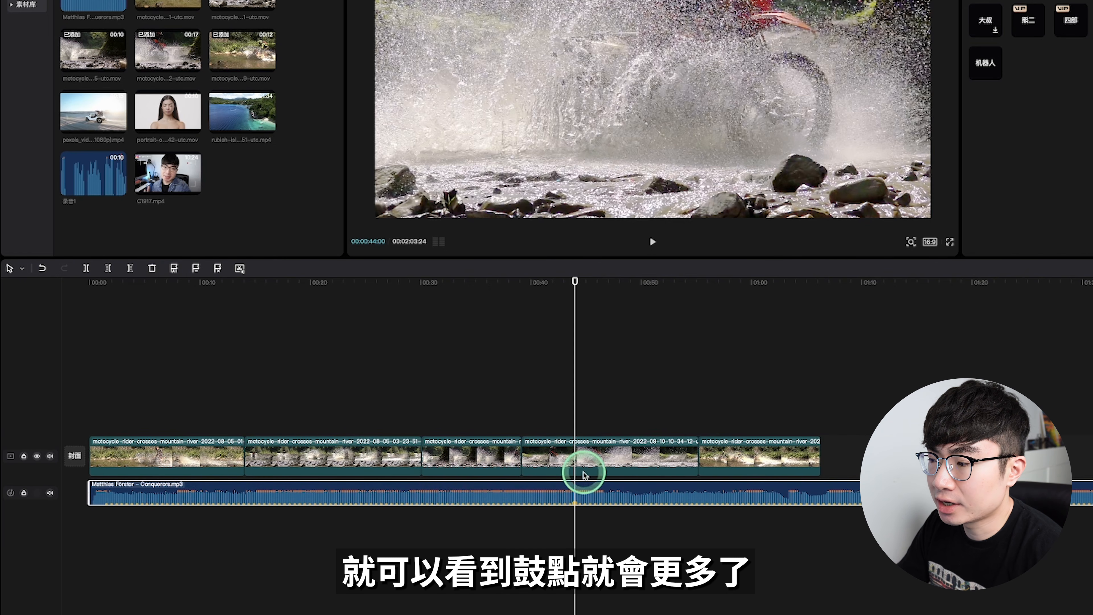
left_click(174, 268)
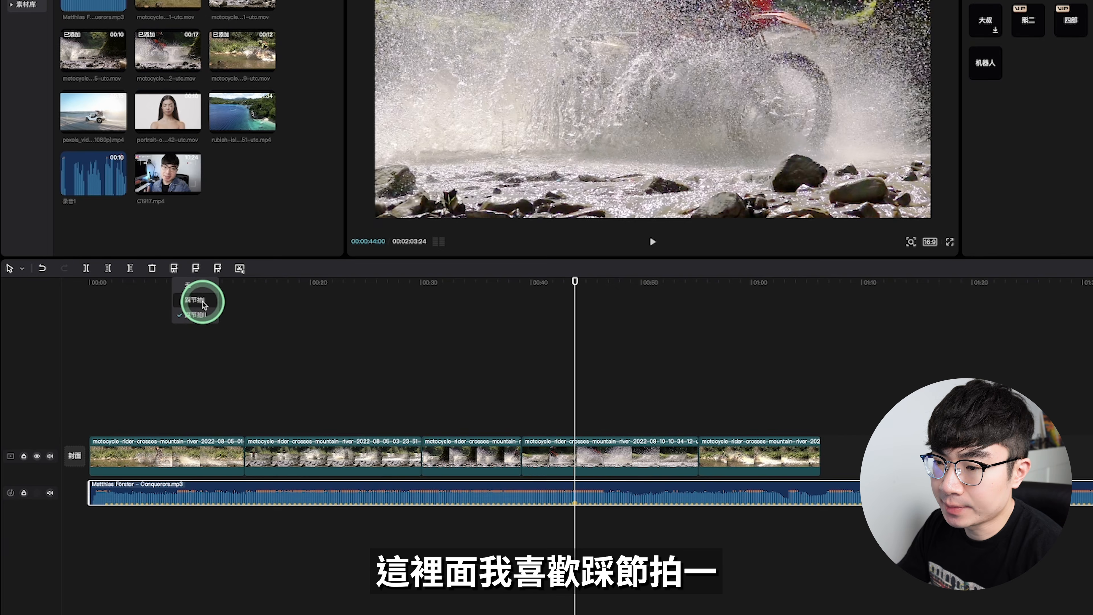
left_click(202, 304)
- Shorten the first three motorcycle clips so that each one ends on a beat marker of the music
left_click(317, 458)
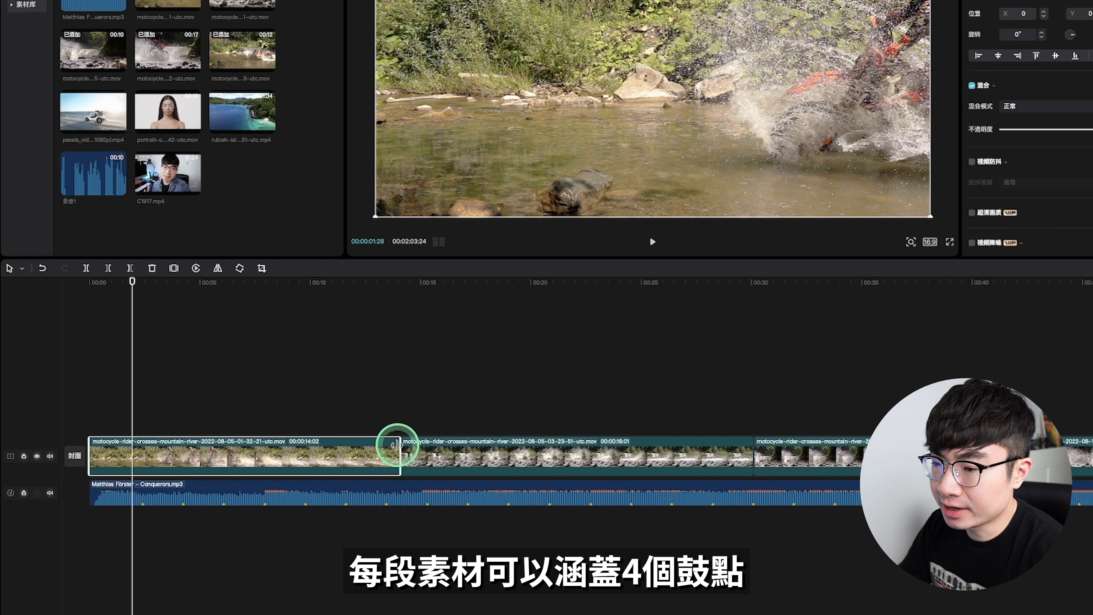
left_click_drag(397, 445, 188, 475)
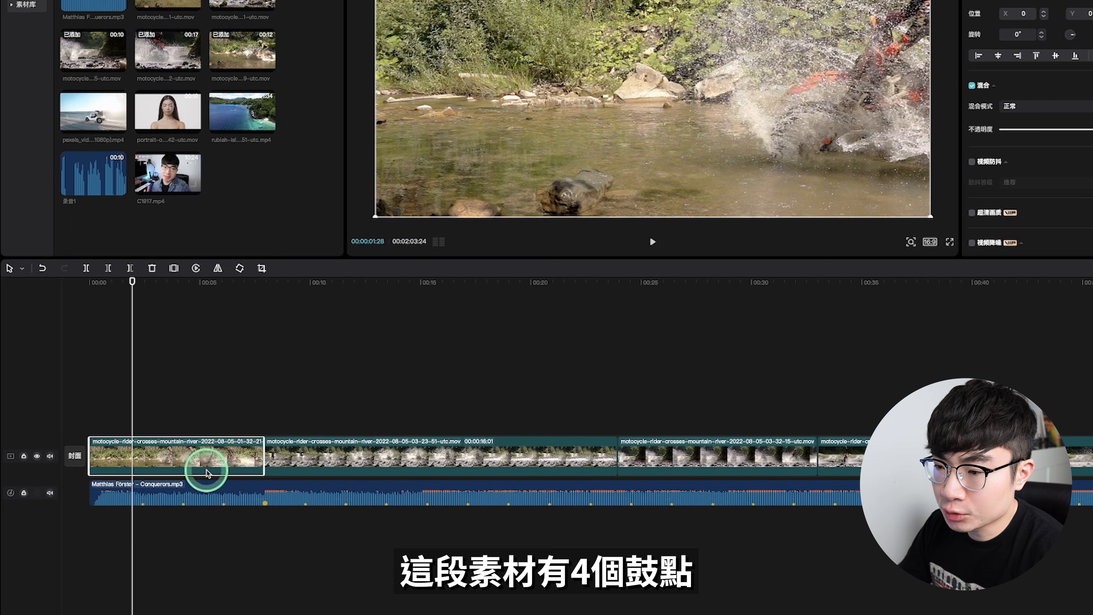
left_click_drag(617, 446, 384, 446)
left_click(584, 445)
left_click_drag(584, 444, 504, 448)
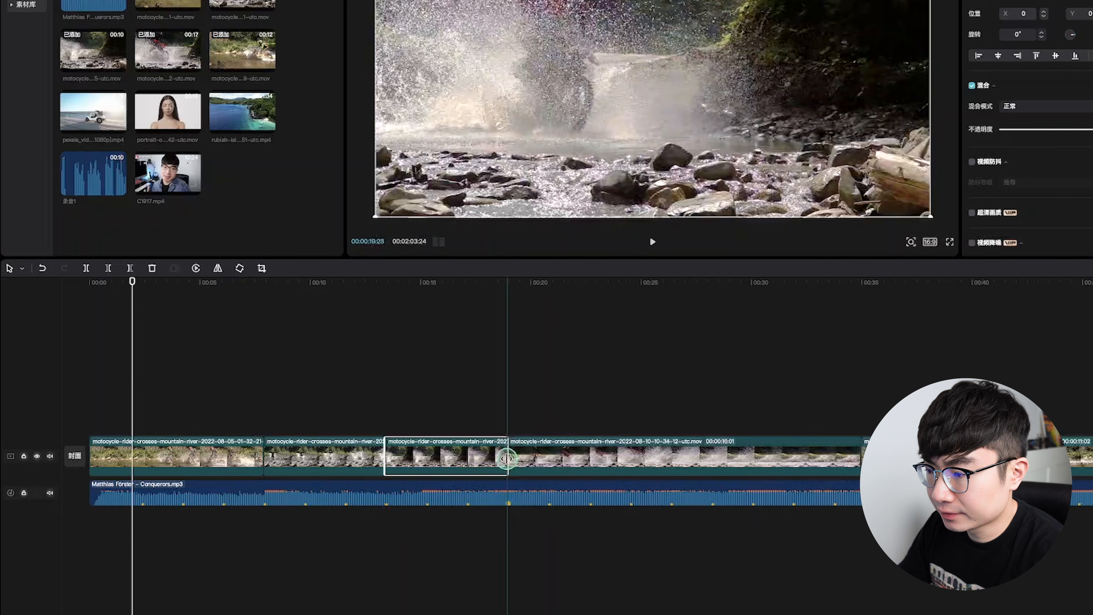
- Delete the music that runs past the last motorcycle clip and play the beat-matched sequence
left_click(766, 493)
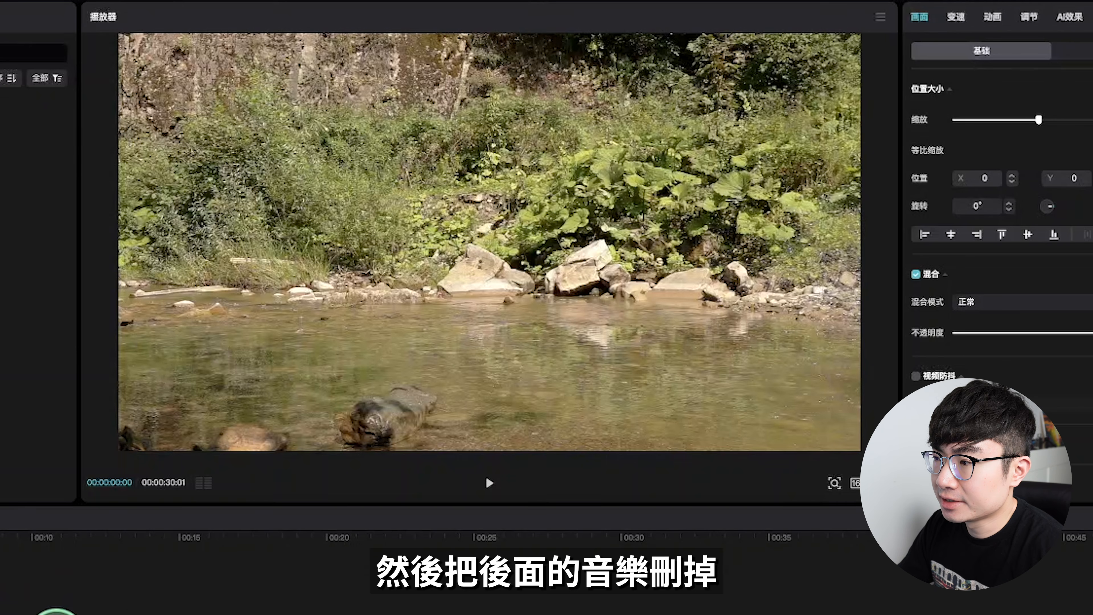
key("space")
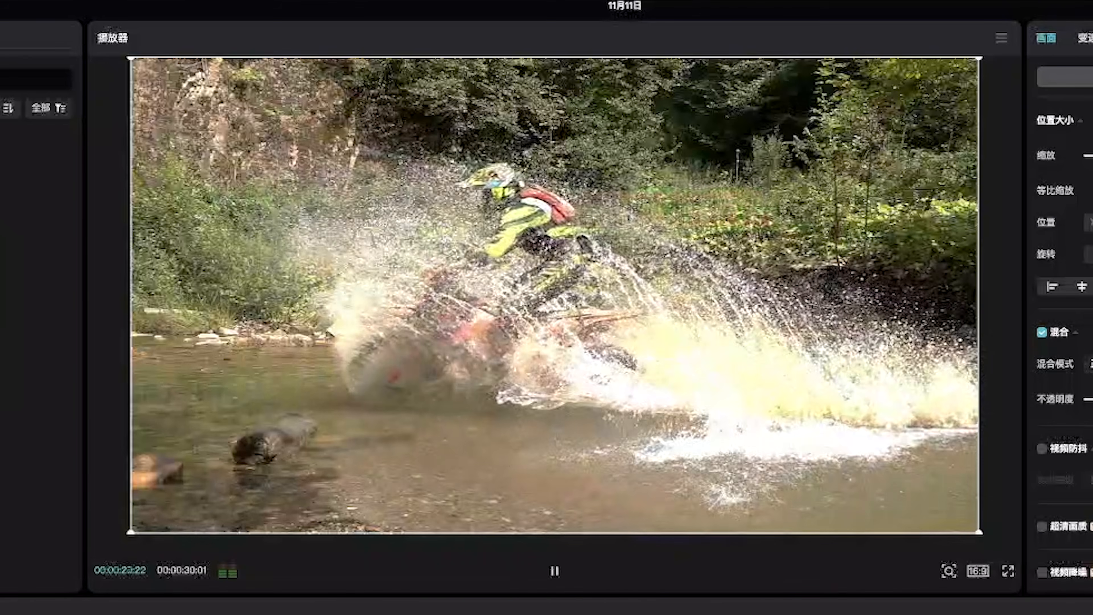
key("space")
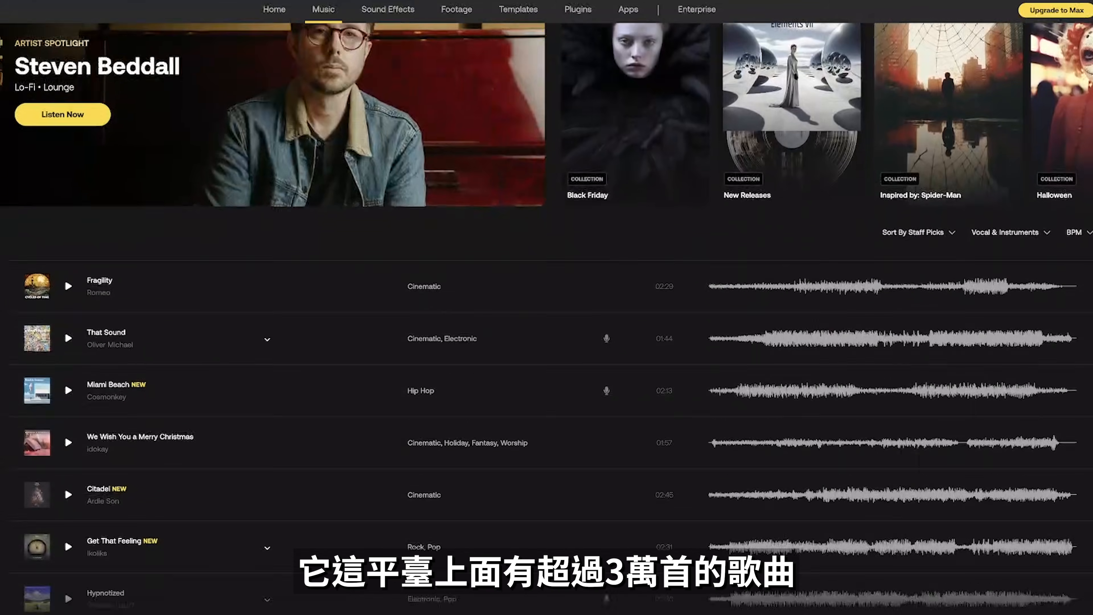
- Browse the song list and the Spotlight collections on the stock music website
scroll(547, 318, "down", 8)
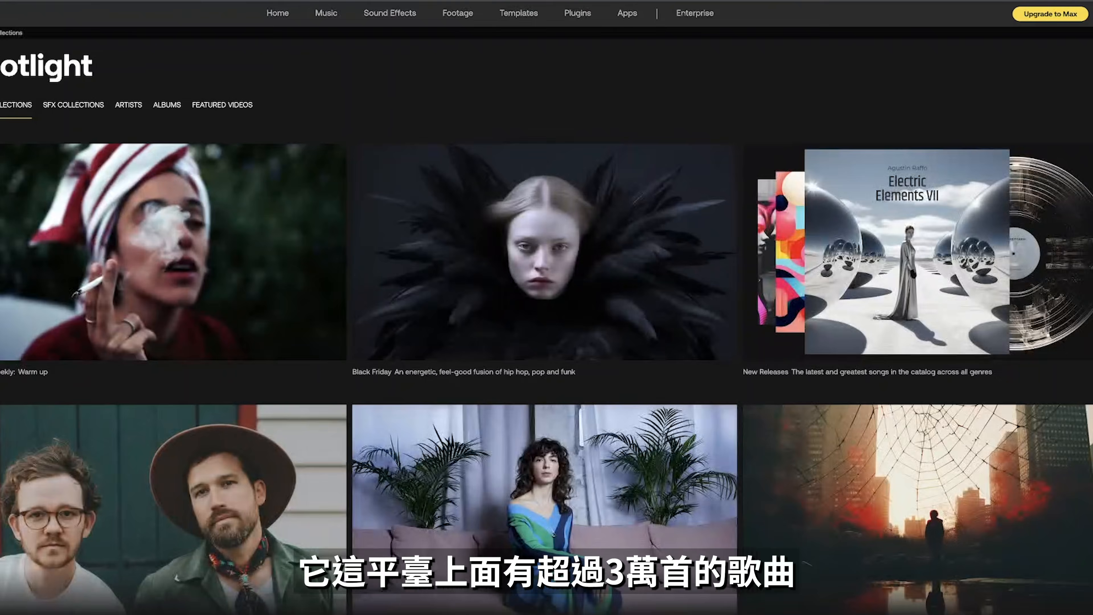
scroll(546, 319, "down", 6)
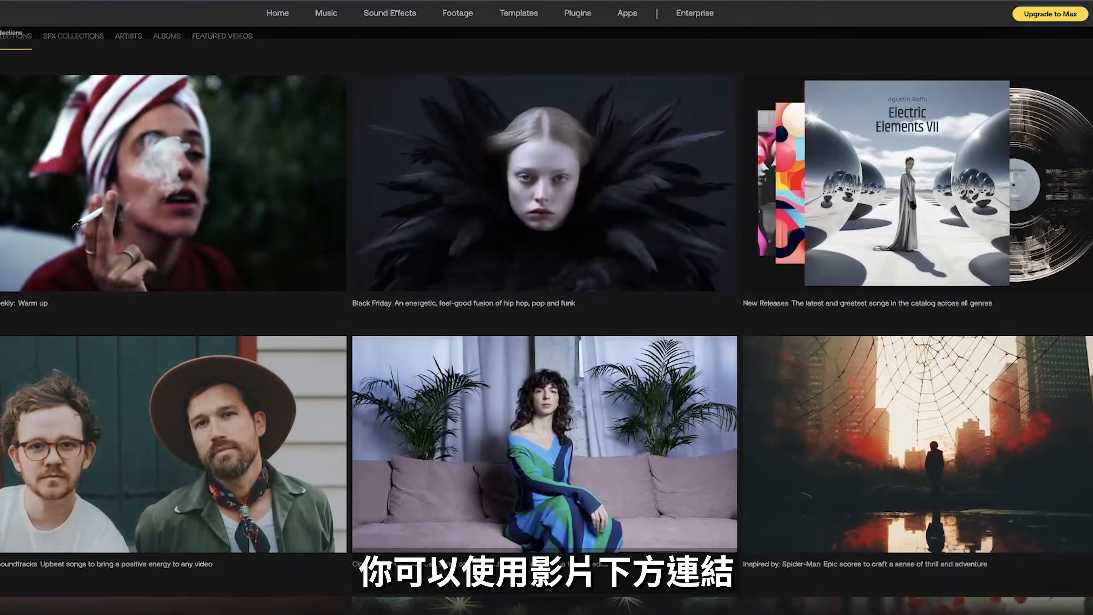
scroll(547, 318, "down", 10)
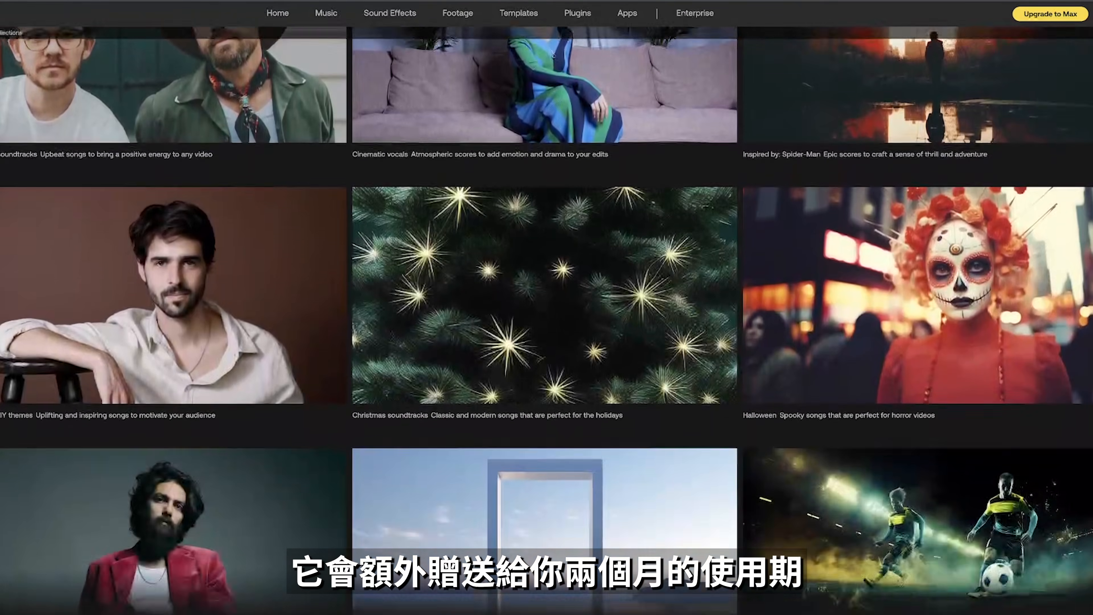
scroll(546, 318, "down", 2)
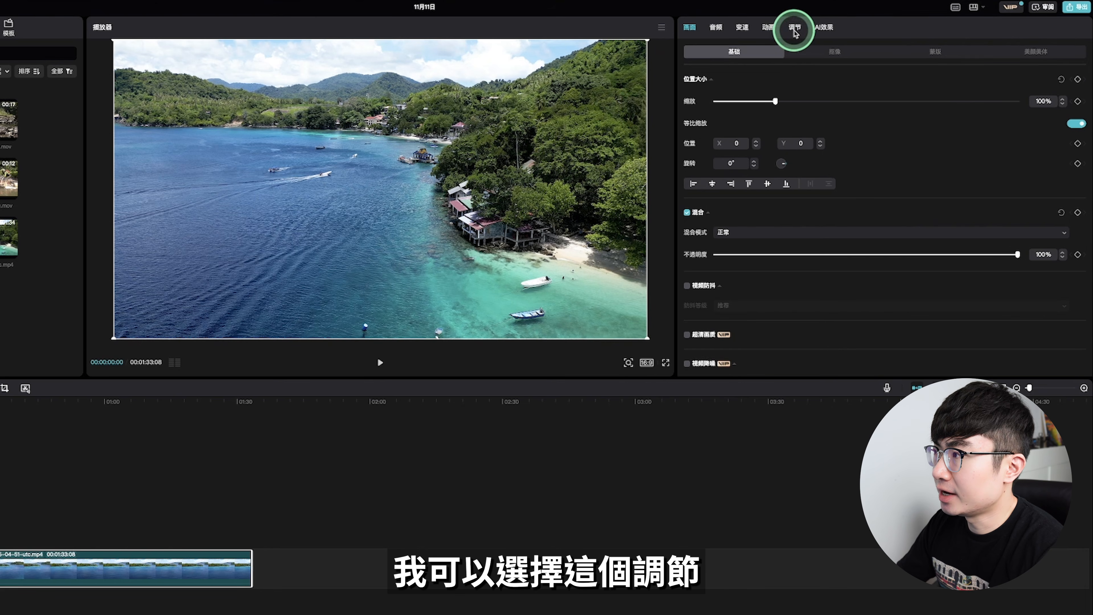
- Adjust the island clip's basic colour settings: 色温 to -11, 亮度 to 5, 高光 to 3 and 光感 to 3
left_click(794, 30)
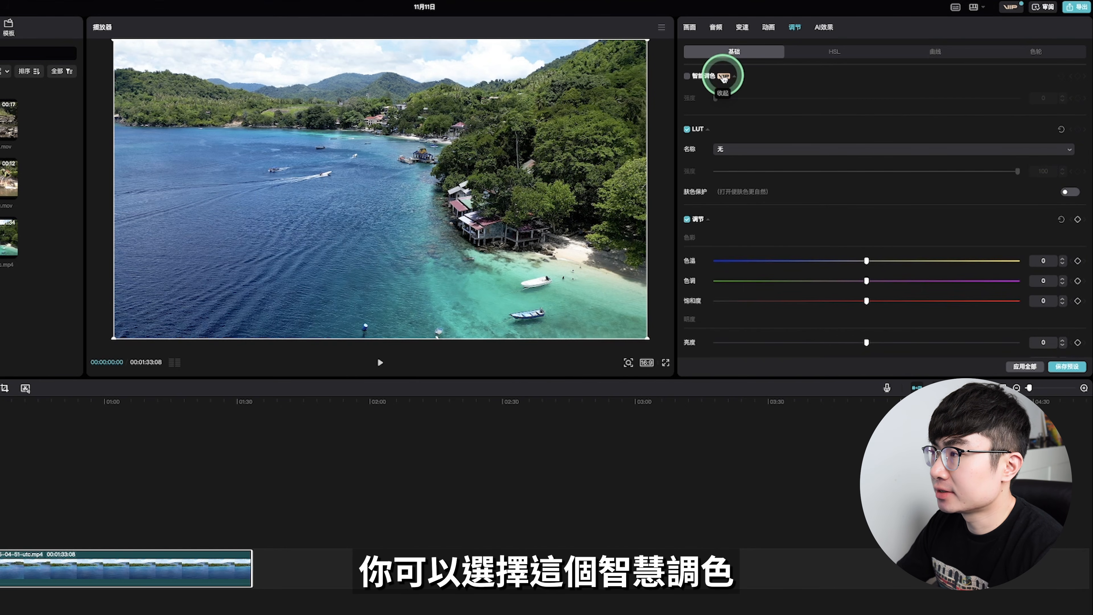
scroll(836, 77, "down", 4)
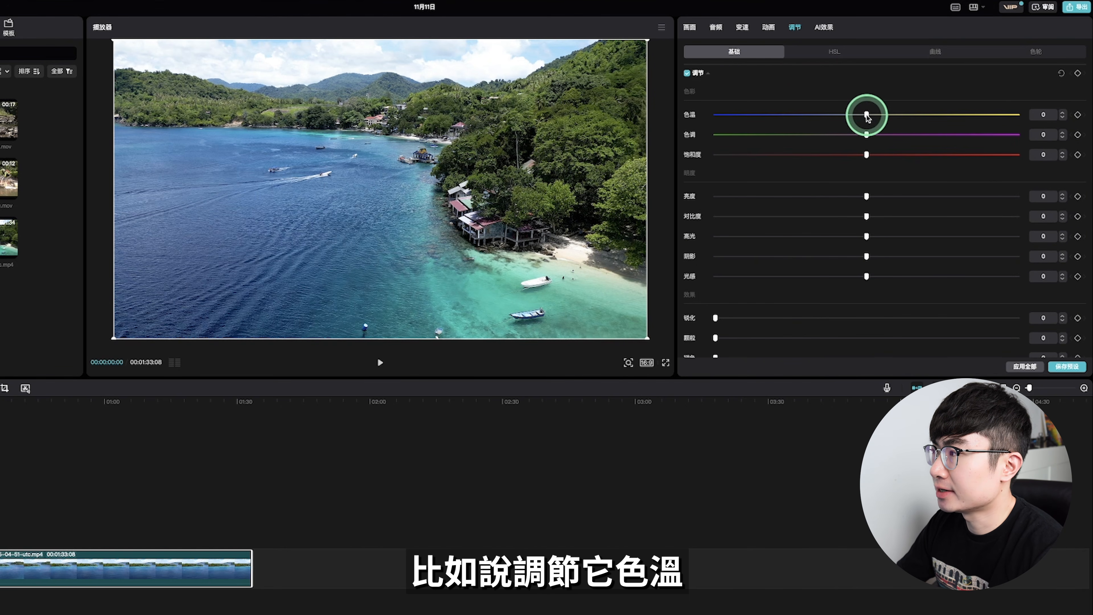
left_click_drag(836, 116, 832, 114)
left_click_drag(866, 196, 881, 196)
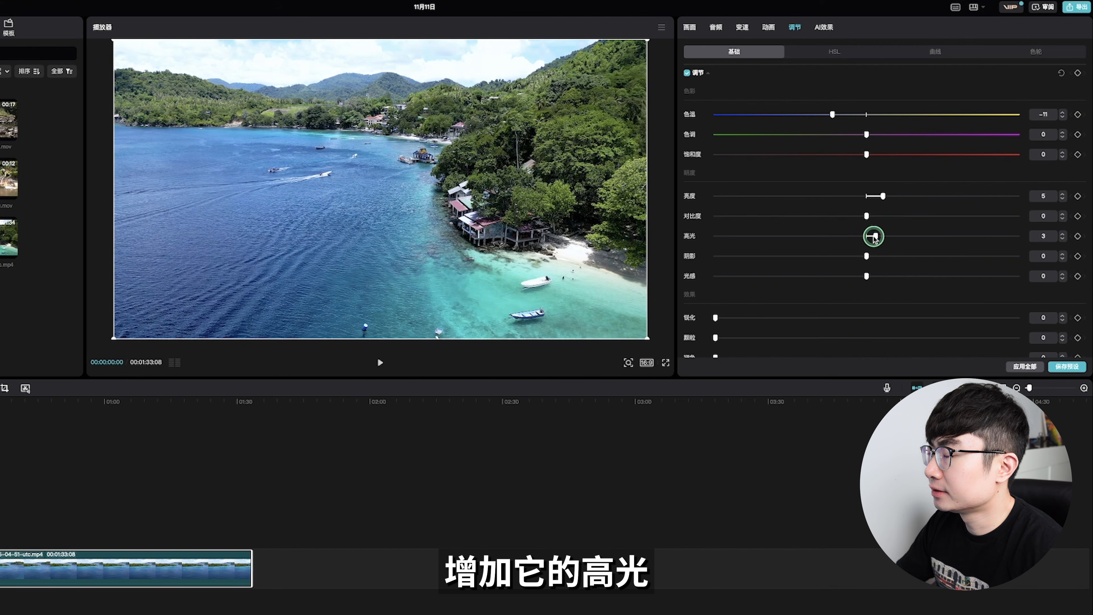
left_click(867, 276)
left_click_drag(874, 278, 875, 277)
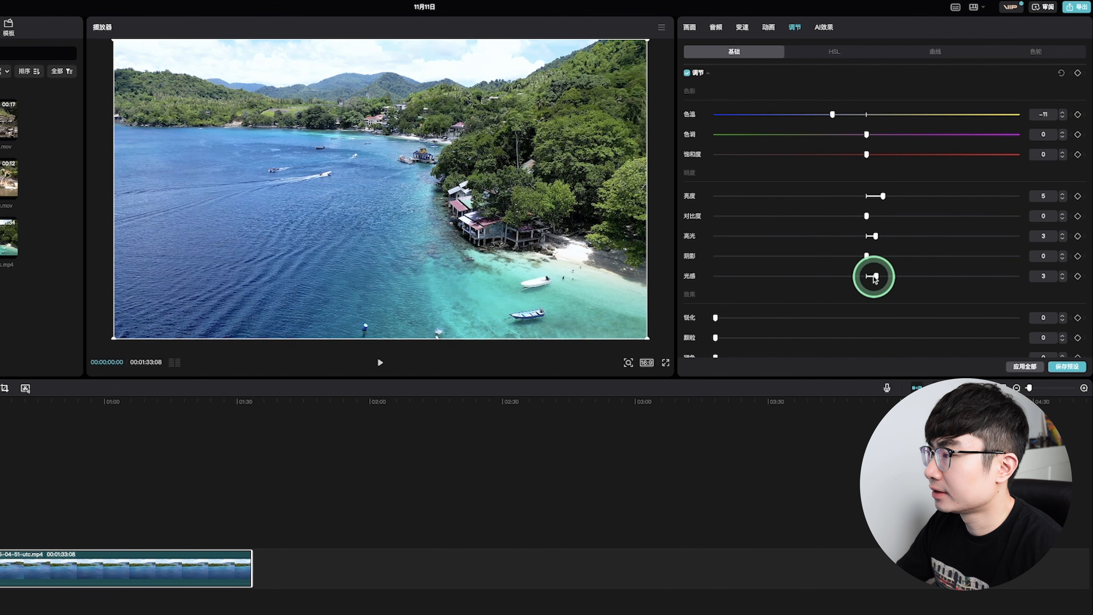
scroll(731, 302, "down", 2)
left_click(716, 292)
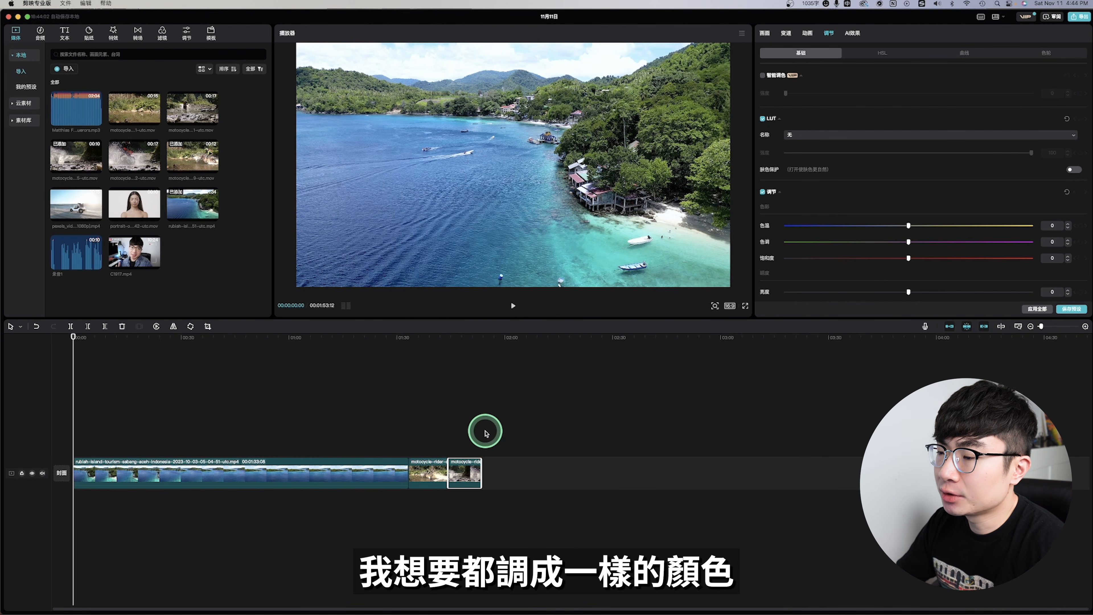
- Add a 自定义调节 adjustment layer above the clips and stretch it to cover the island clip and both motorcycle clips
left_click(260, 448)
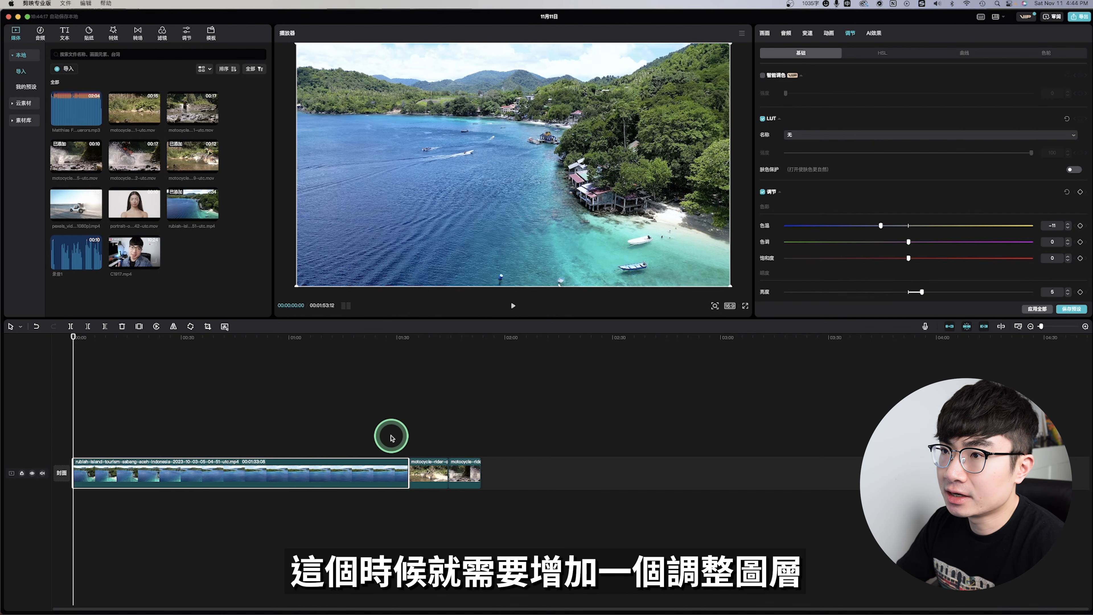
left_click(187, 36)
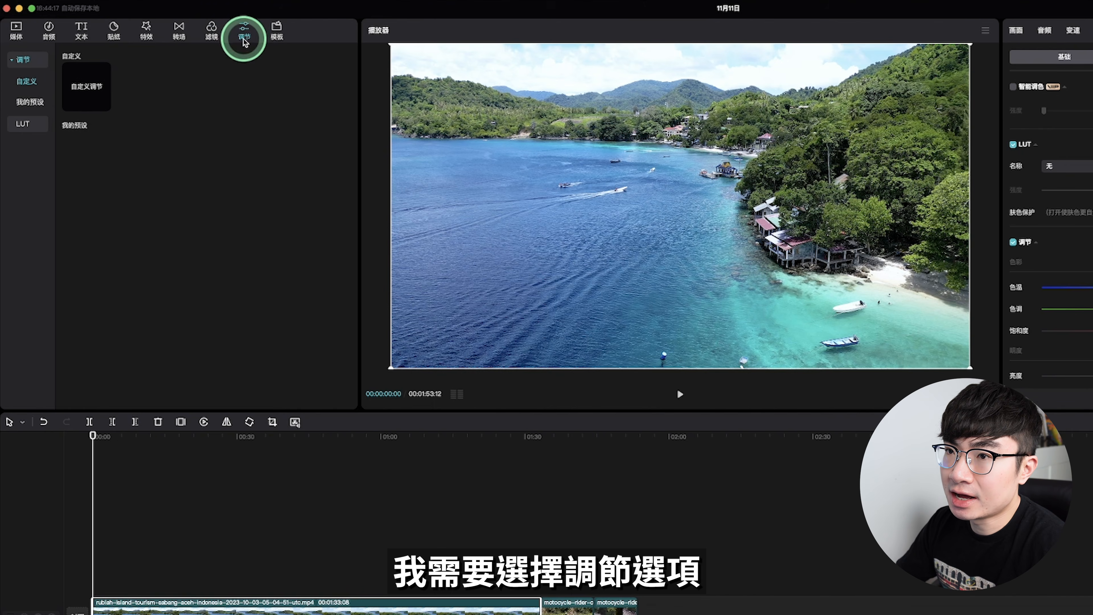
mouse_move(99, 102)
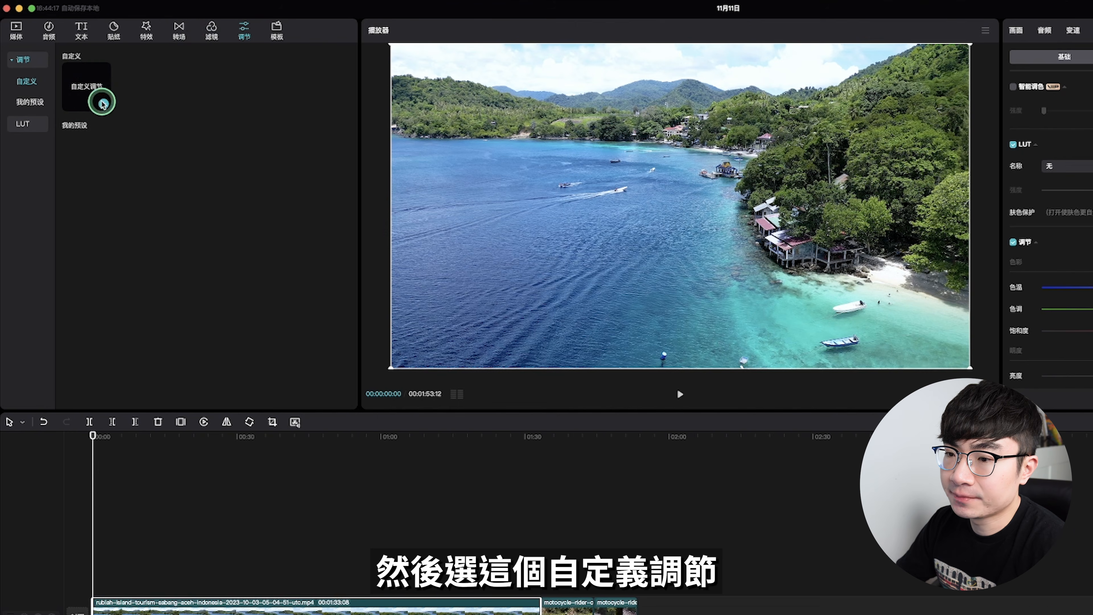
left_click_drag(98, 102, 104, 583)
left_click_drag(83, 449, 481, 458)
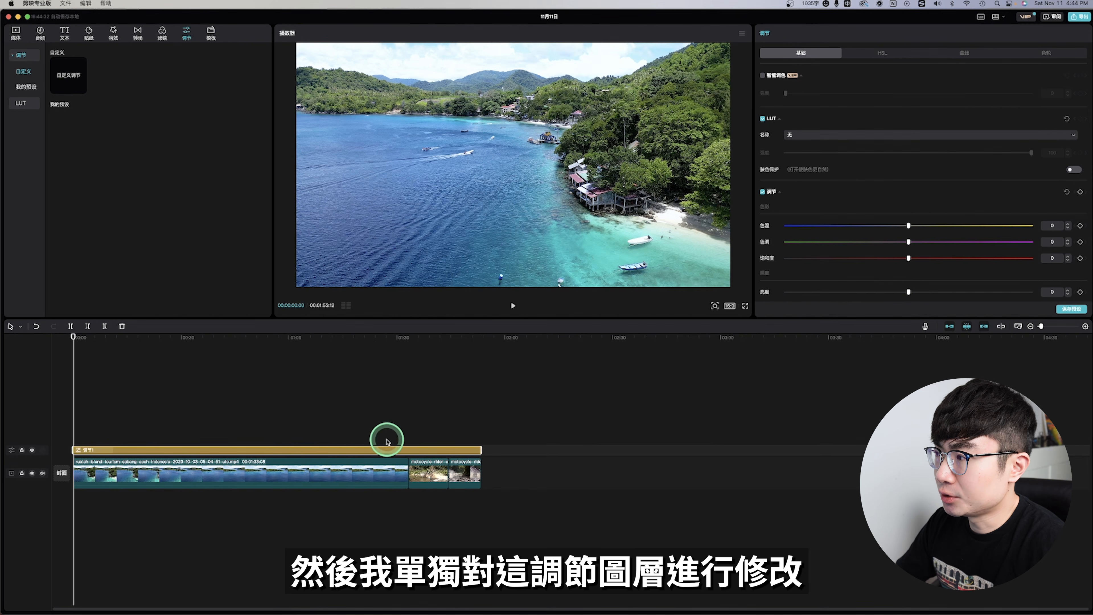
- Set the adjustment layer's 色温 to 19, 亮度 to 16, and 对比度 and 高光 to 6, and raise its 光感
left_click(374, 431)
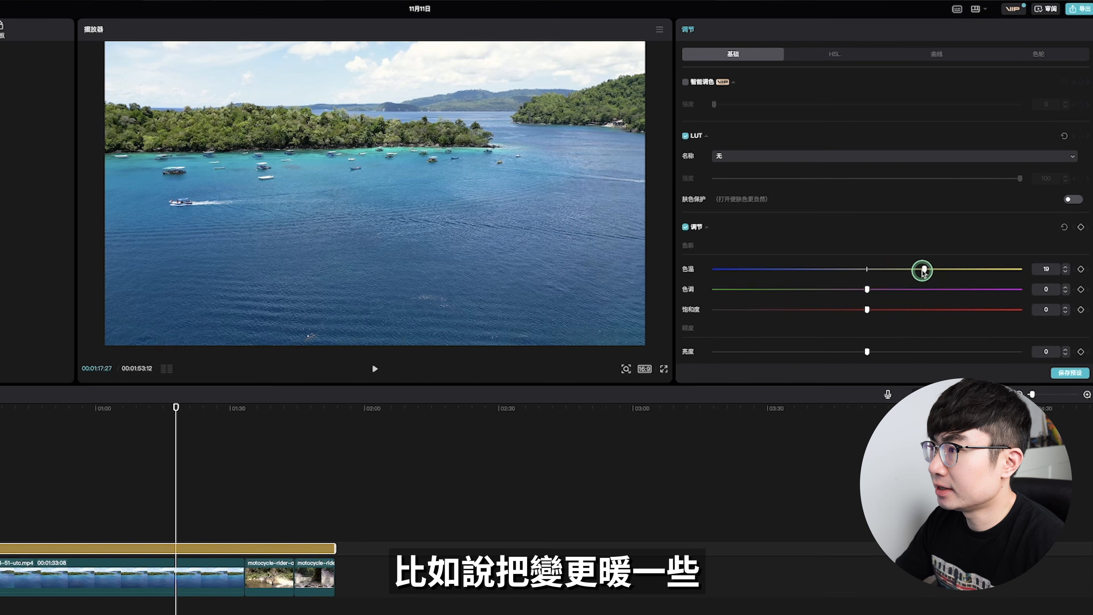
scroll(921, 272, "down", 3)
left_click_drag(866, 243, 913, 246)
left_click(871, 264)
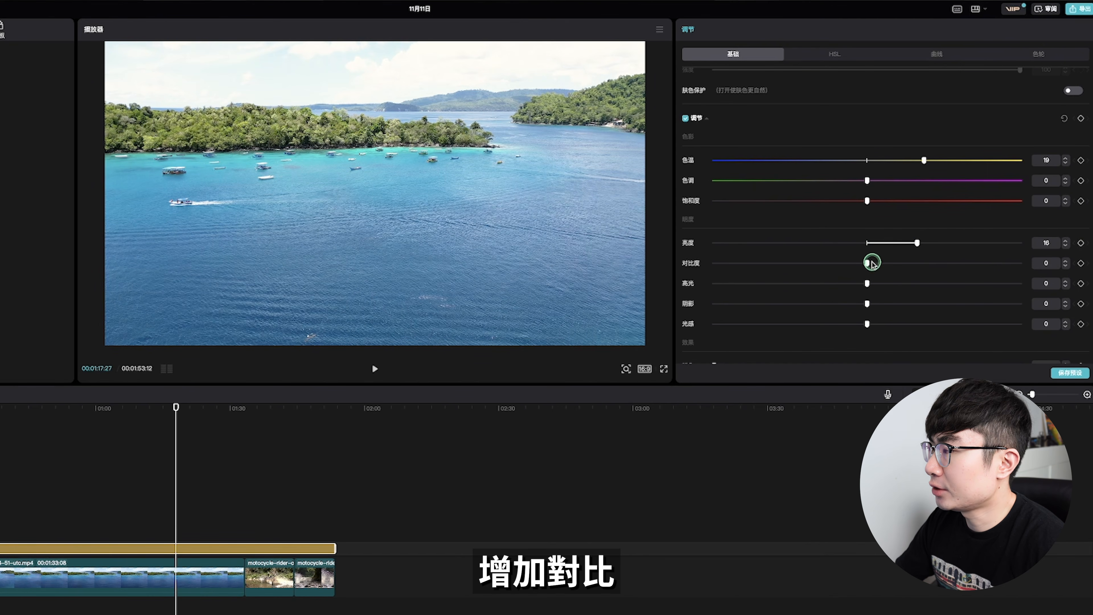
left_click(868, 283)
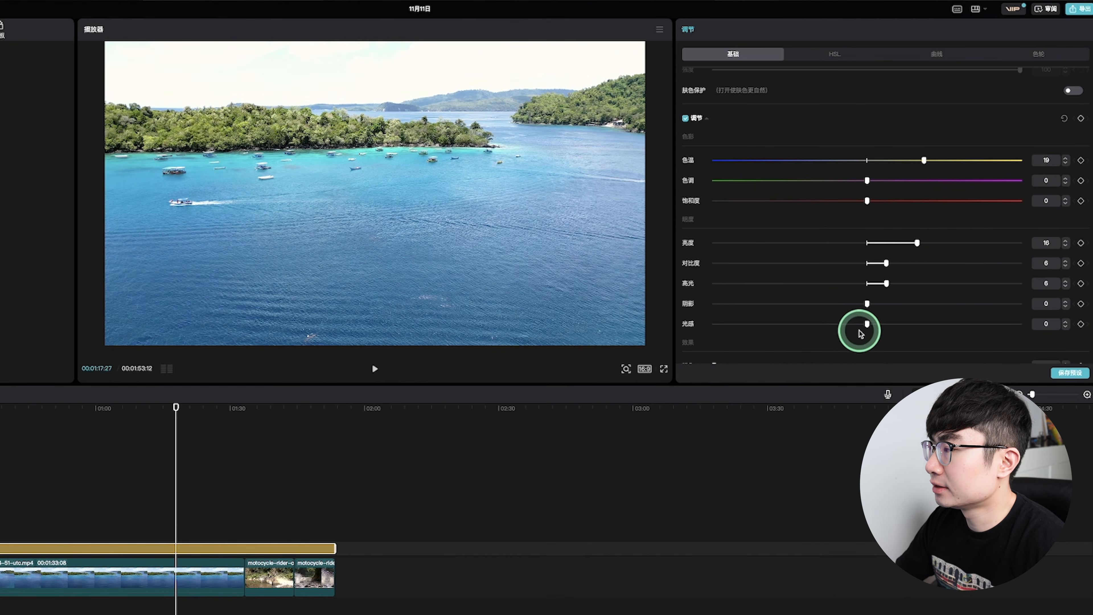
left_click_drag(866, 323, 895, 324)
left_click(175, 405)
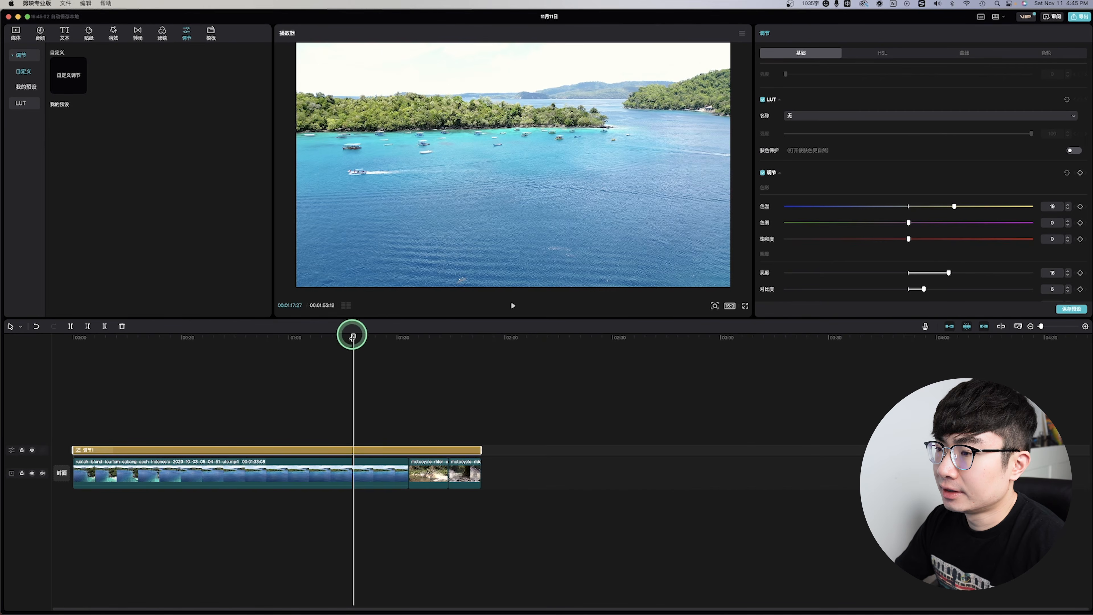
- Hide the adjustment layer's track and compare the colours of the island and motorcycle clips without it
left_click_drag(352, 336, 453, 341)
left_click(32, 449)
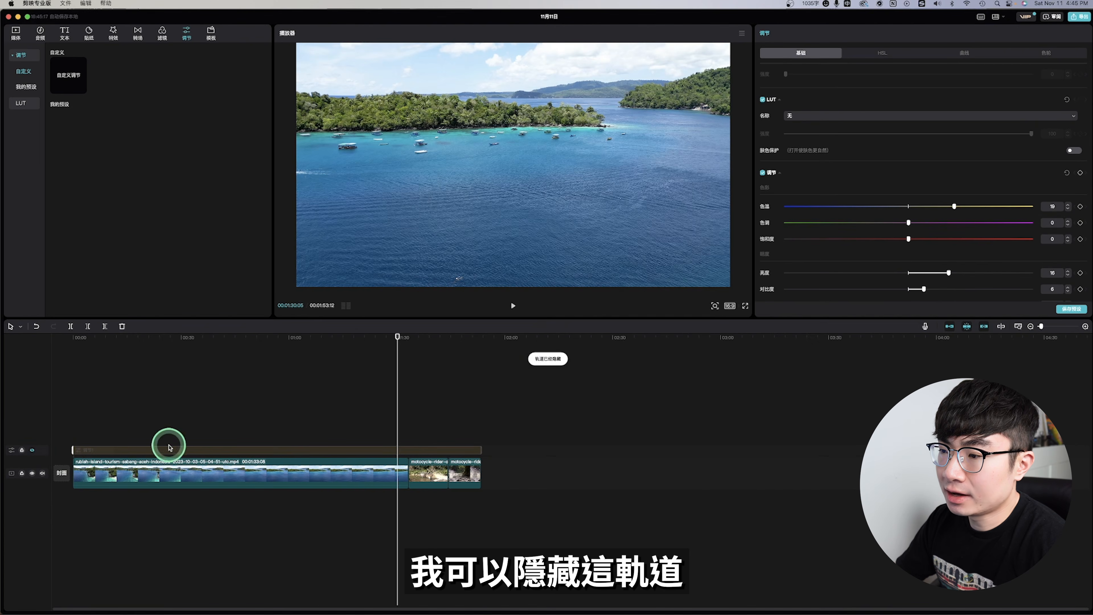
left_click_drag(392, 343, 461, 336)
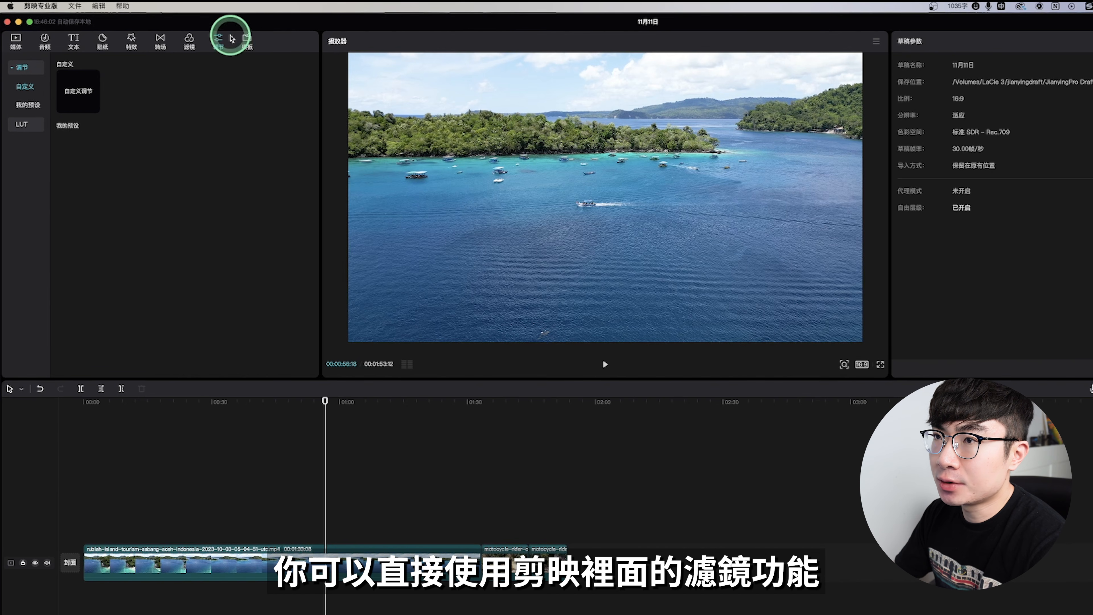
- Add the 樱粉 filter from the 风景 category above the island clip and stretch it to cover that whole clip
left_click(189, 41)
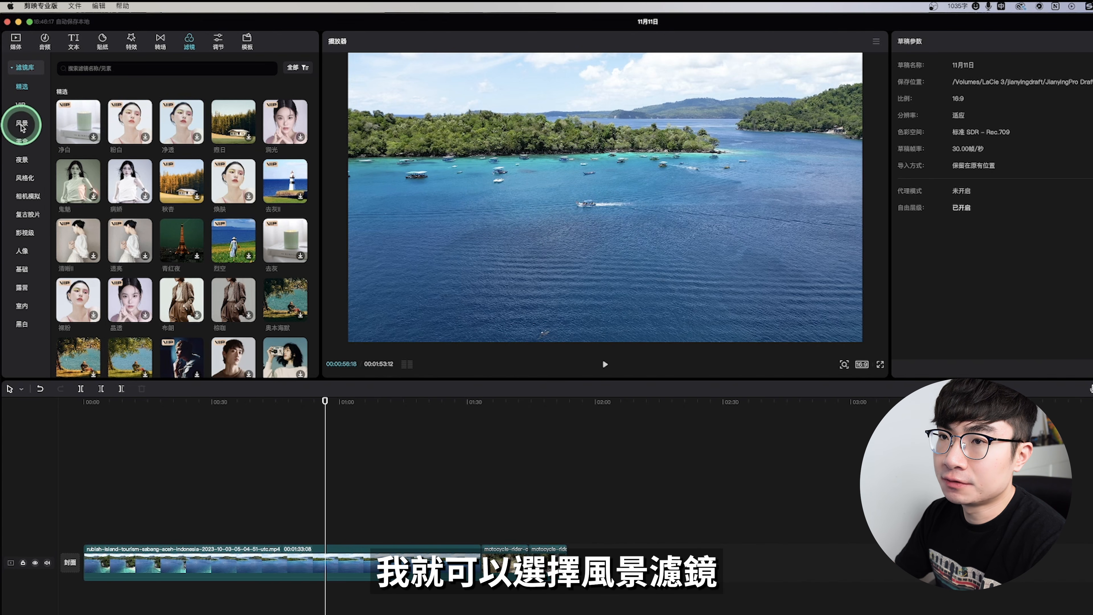
left_click(22, 125)
left_click(238, 224)
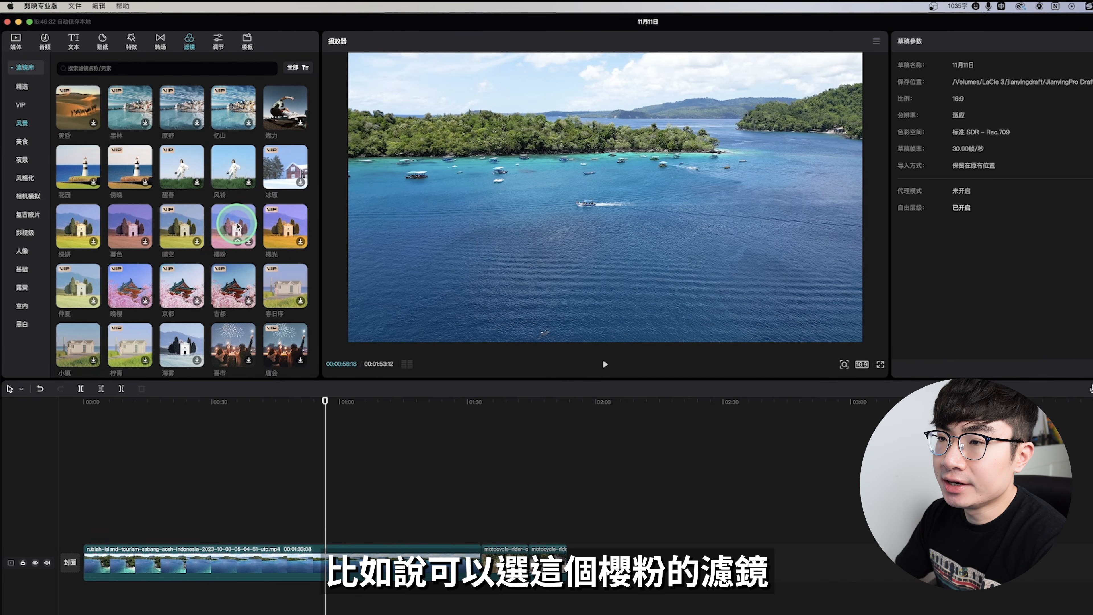
left_click_drag(237, 224, 325, 535)
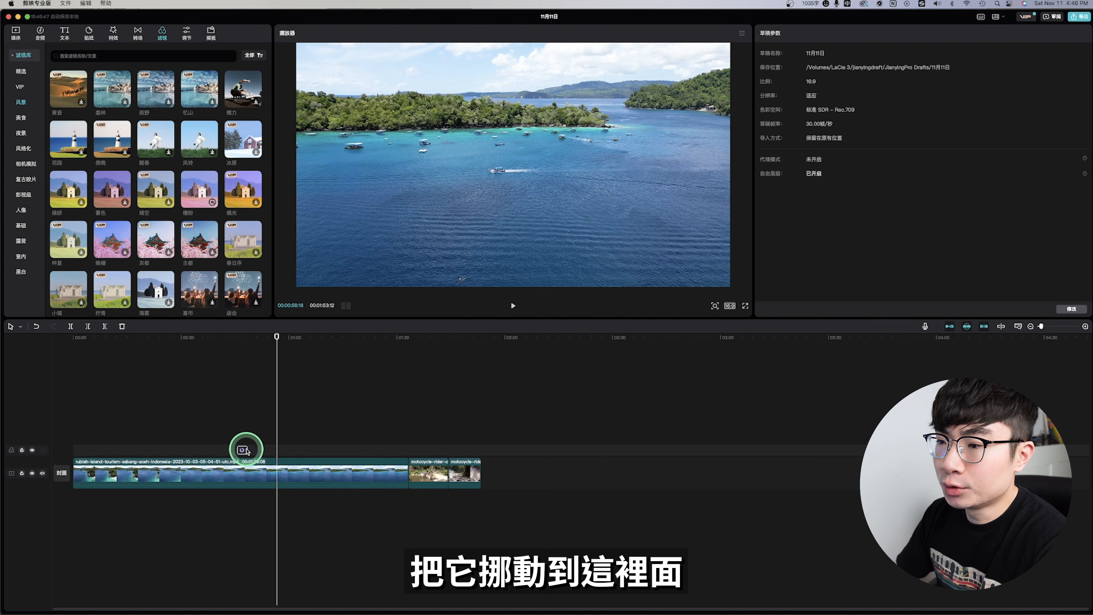
left_click(241, 449)
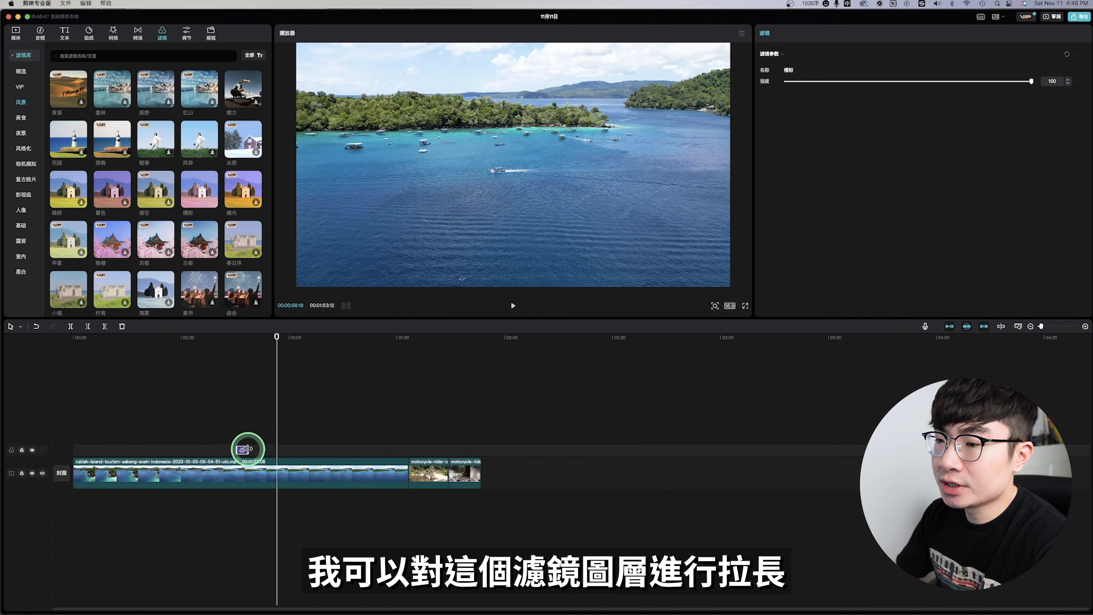
left_click_drag(248, 449, 66, 450)
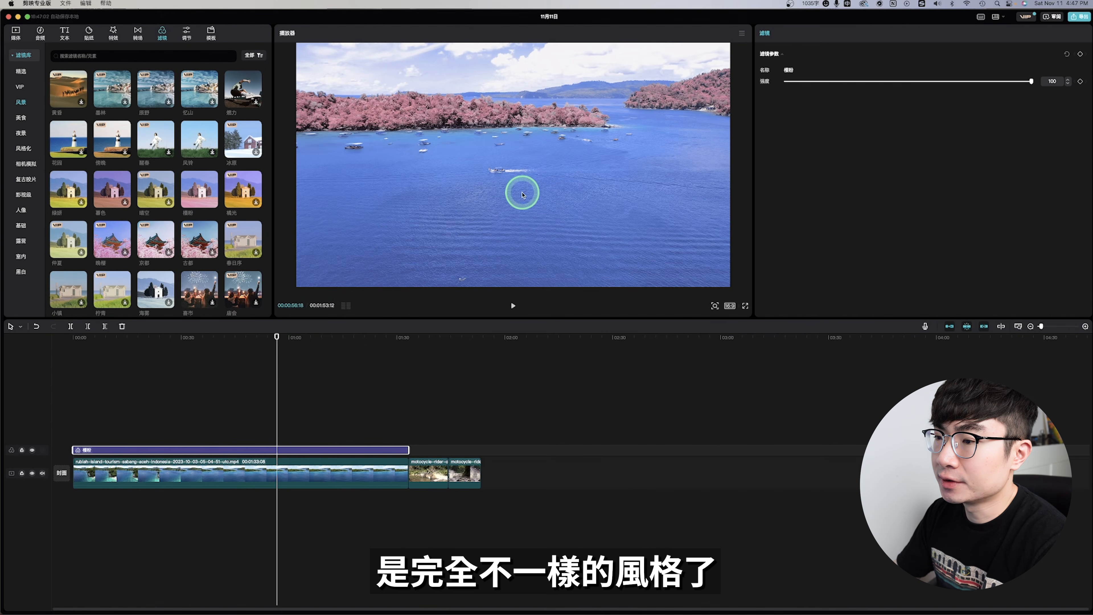
- Compare the picture with the 樱粉 filter's track hidden and shown, and lower the filter's 强度
left_click(32, 450)
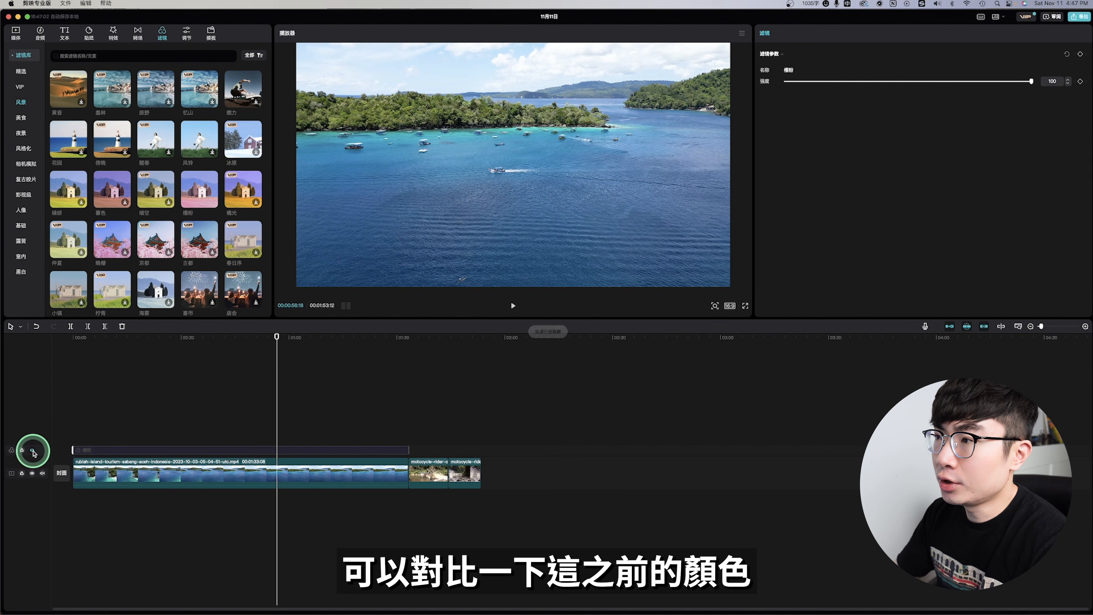
left_click(32, 450)
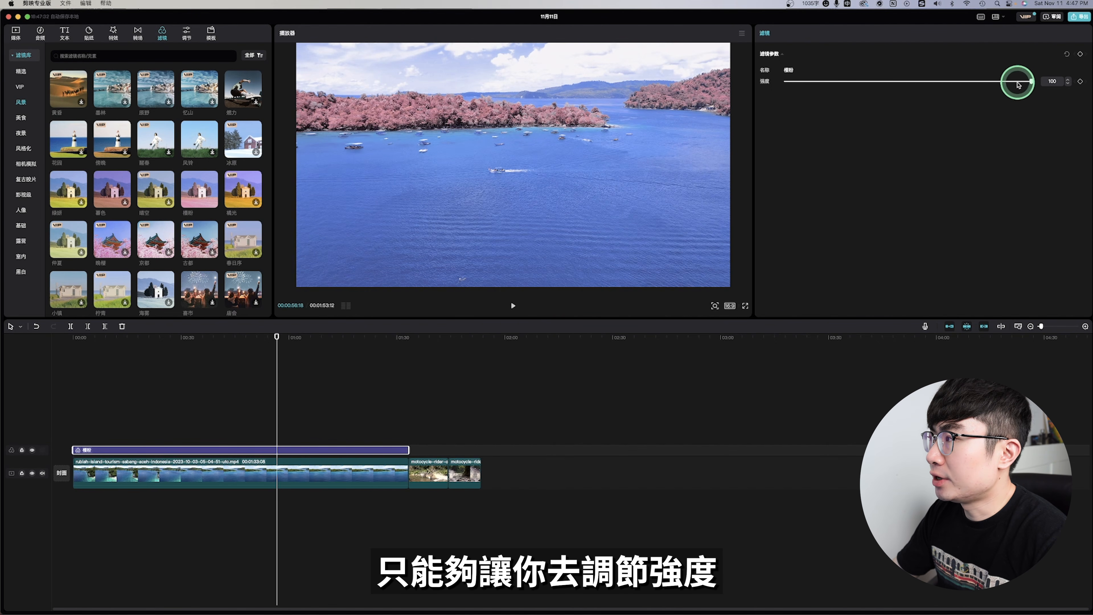
left_click_drag(1029, 82, 920, 84)
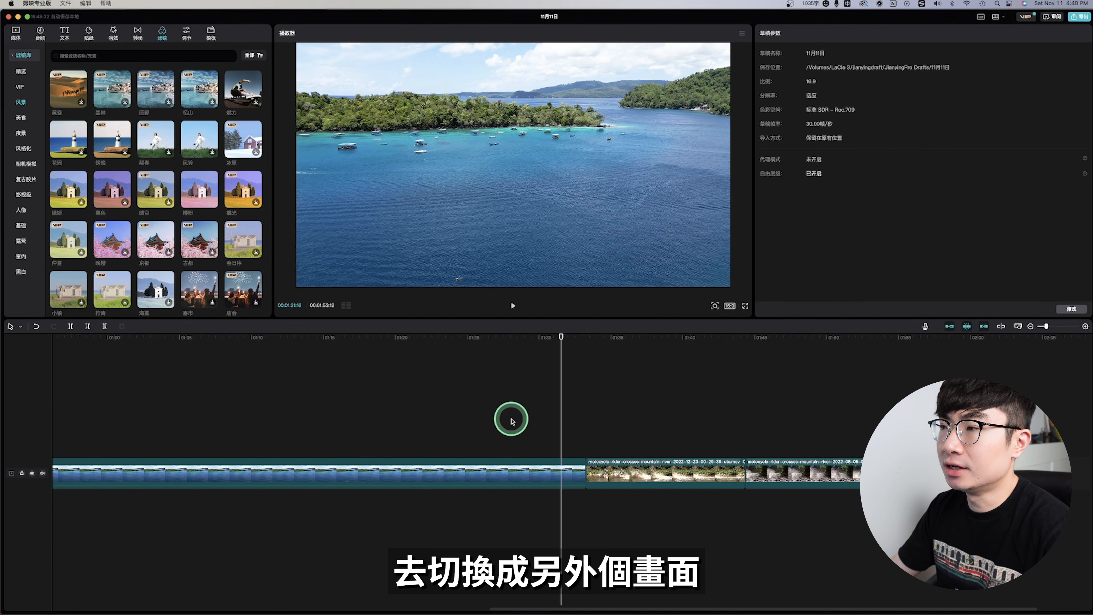
- Insert the 运镜 transition 竖向模糊 II between the island clip and the first motorcycle clip and play it back
left_click(563, 364)
mouse_move(563, 364)
left_mouse_down()
mouse_move(593, 361)
mouse_move(565, 379)
left_mouse_up()
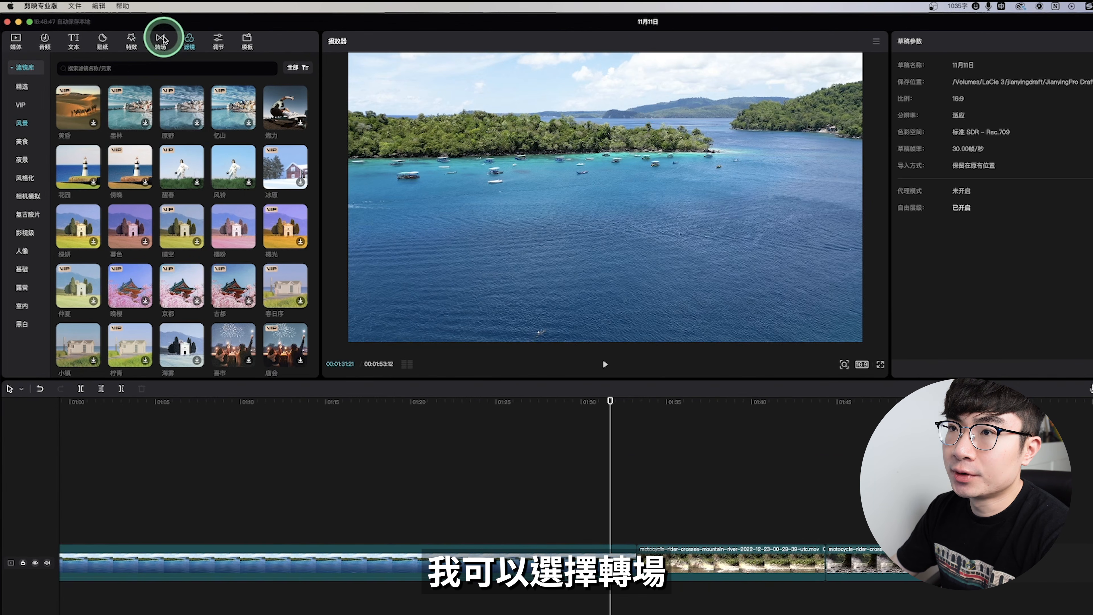
left_click(159, 41)
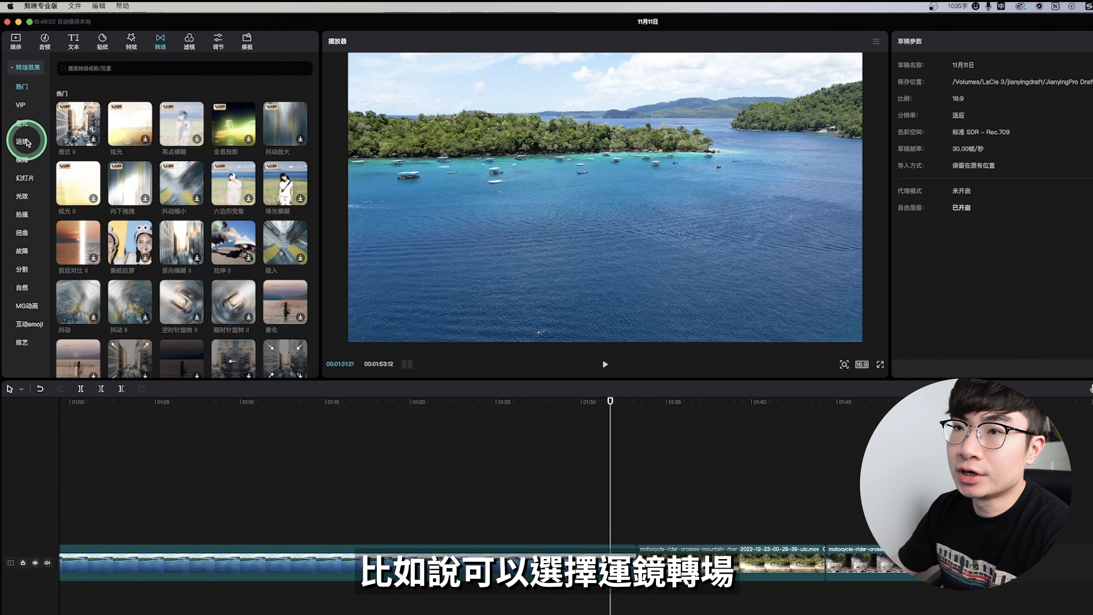
left_click(24, 142)
left_click(127, 126)
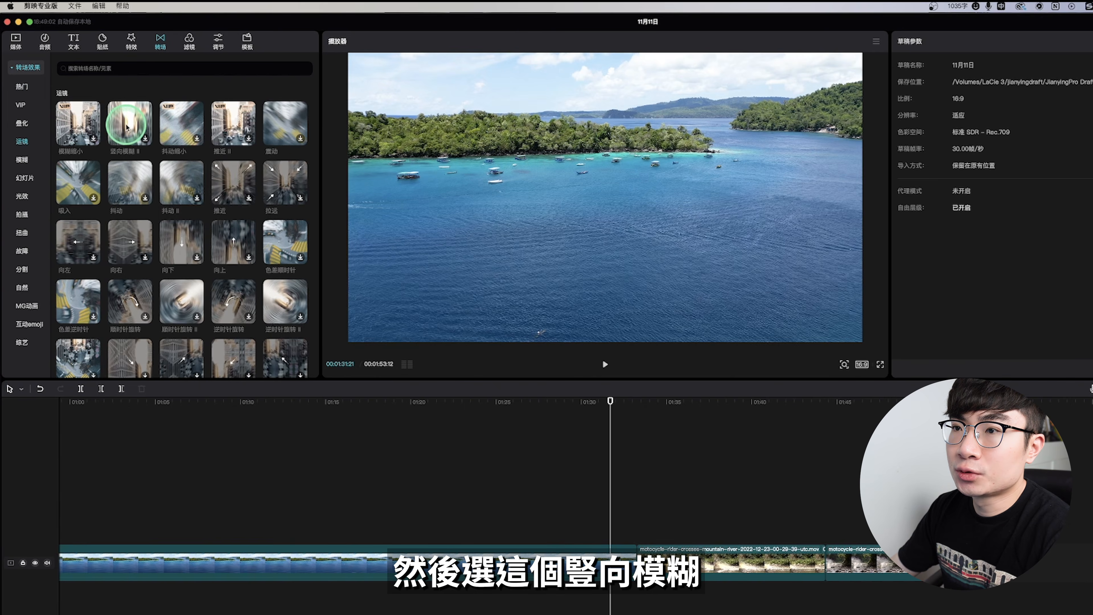
left_click_drag(127, 126, 550, 507)
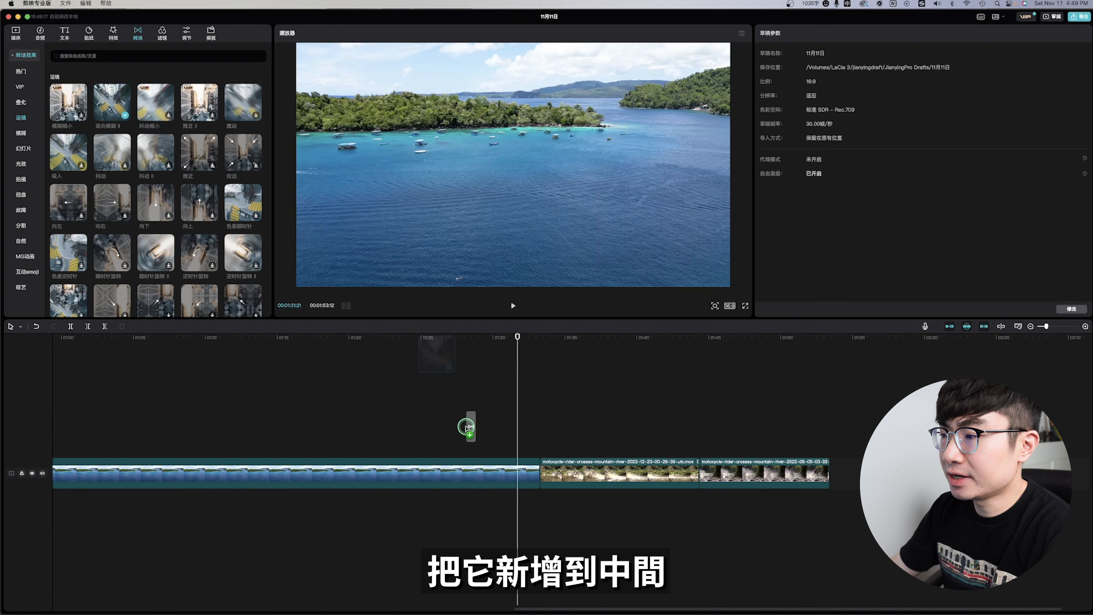
left_click_drag(469, 426, 536, 469)
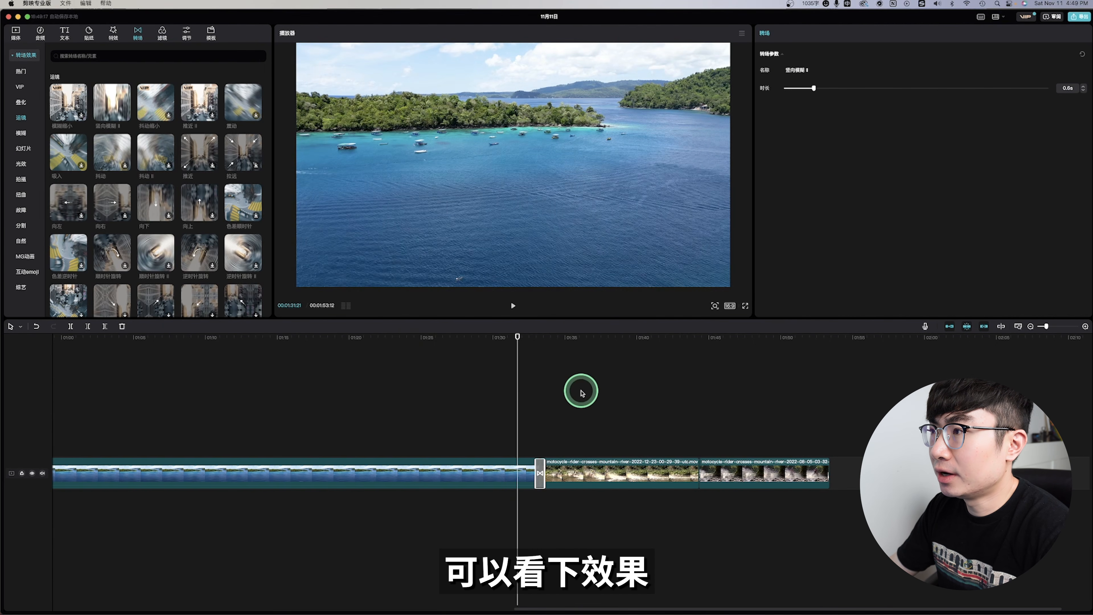
key("space")
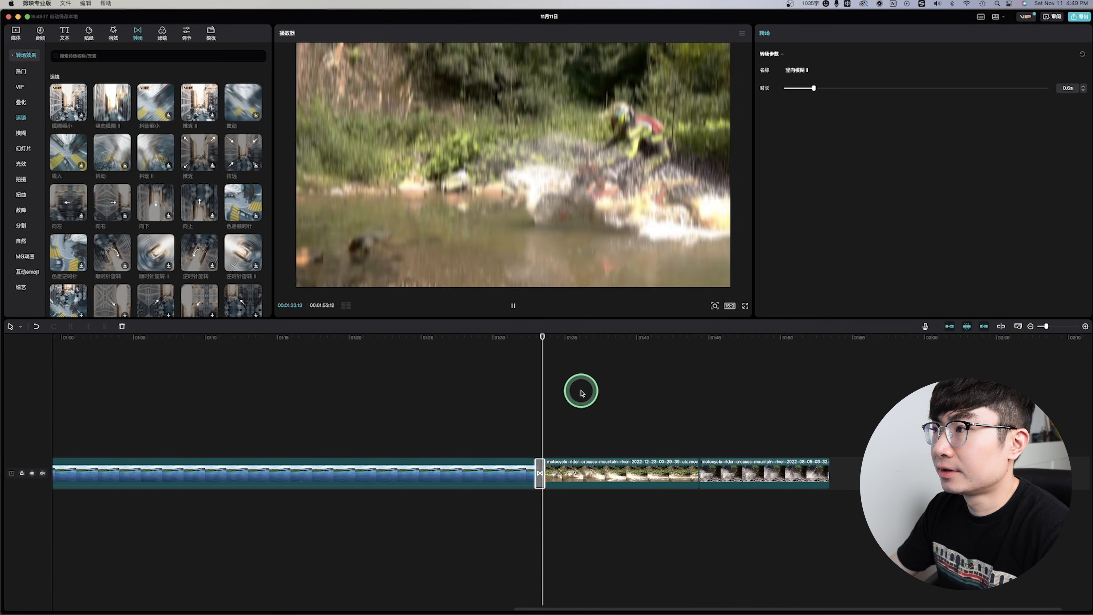
key("space")
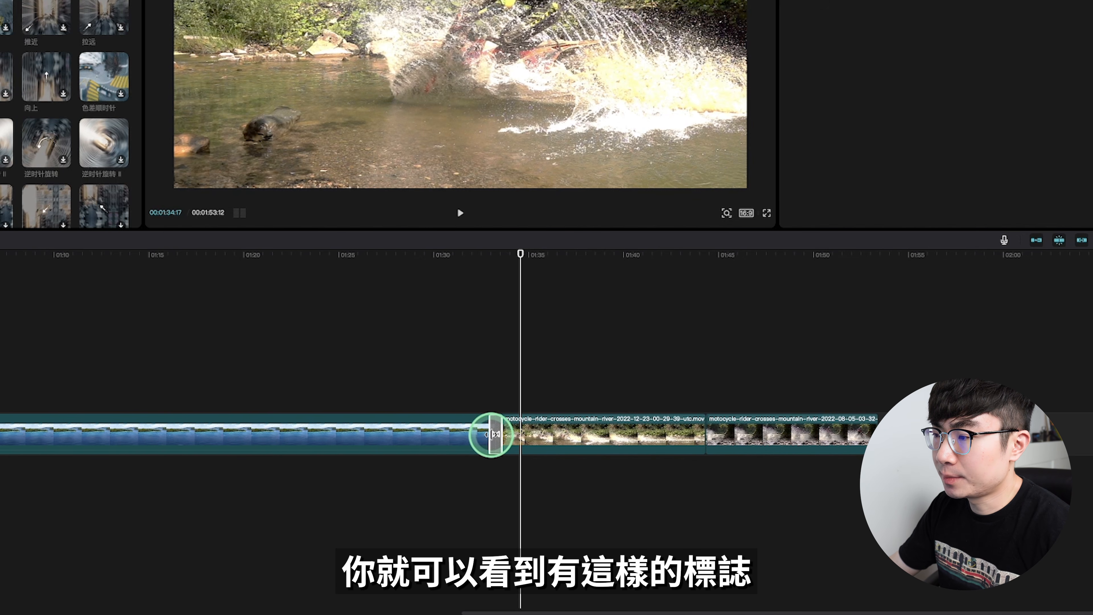
- Lengthen the transition to 1.9 s and preview it, and shorten it to 0.5 s with another preview
left_click_drag(488, 434, 476, 434)
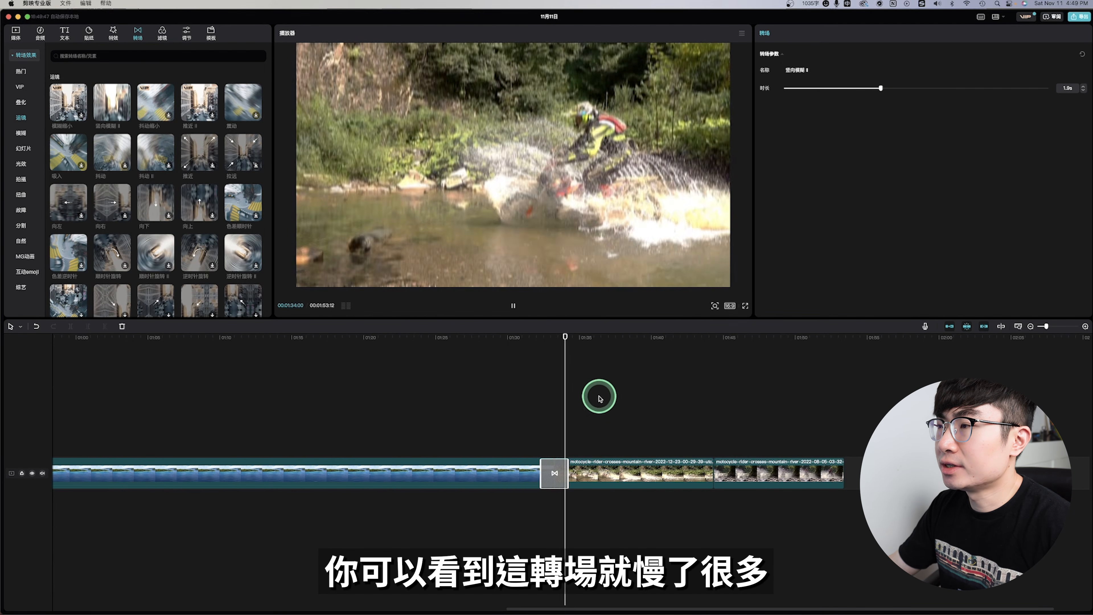
key("space")
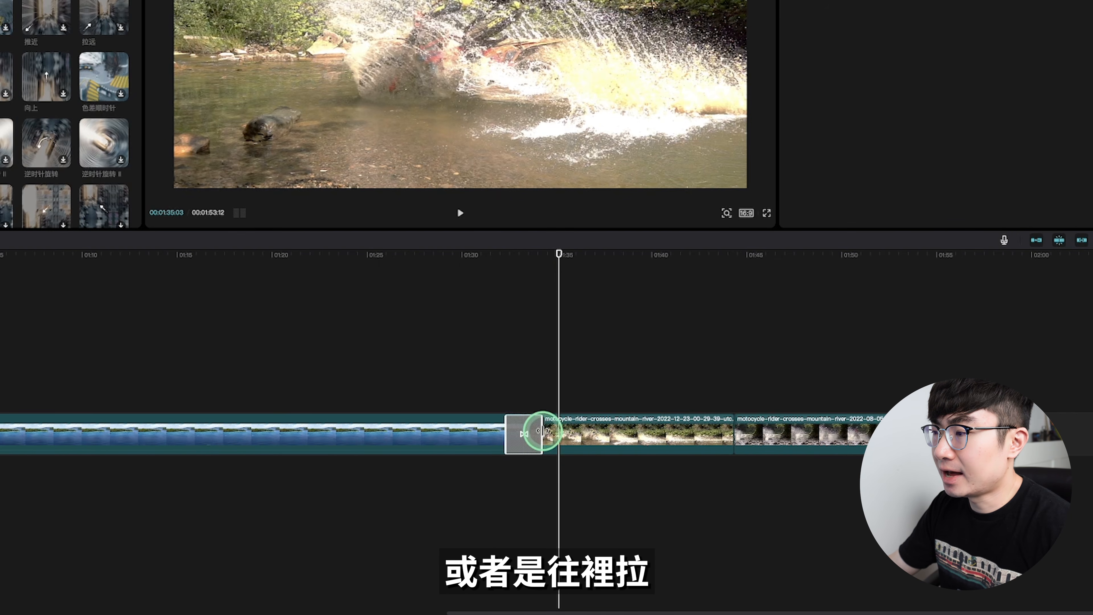
left_click_drag(543, 430, 525, 431)
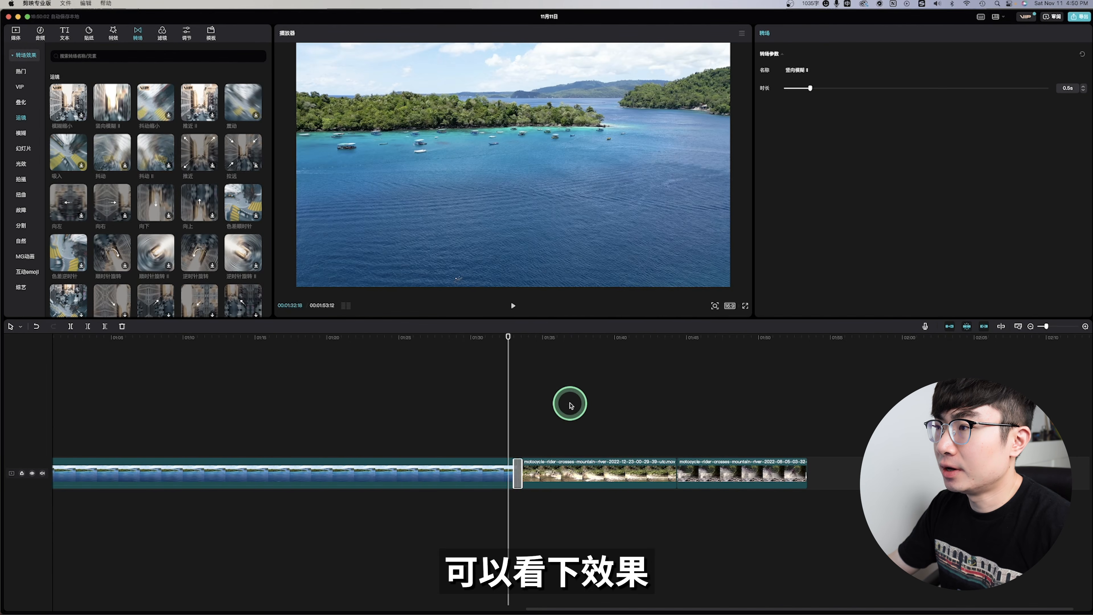
key("space")
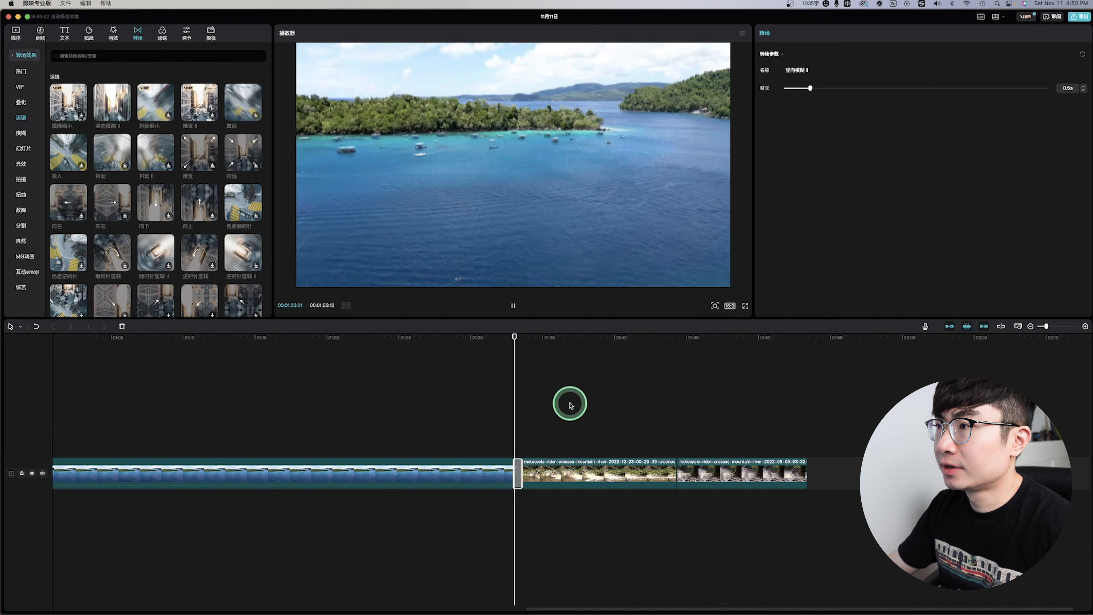
key("space")
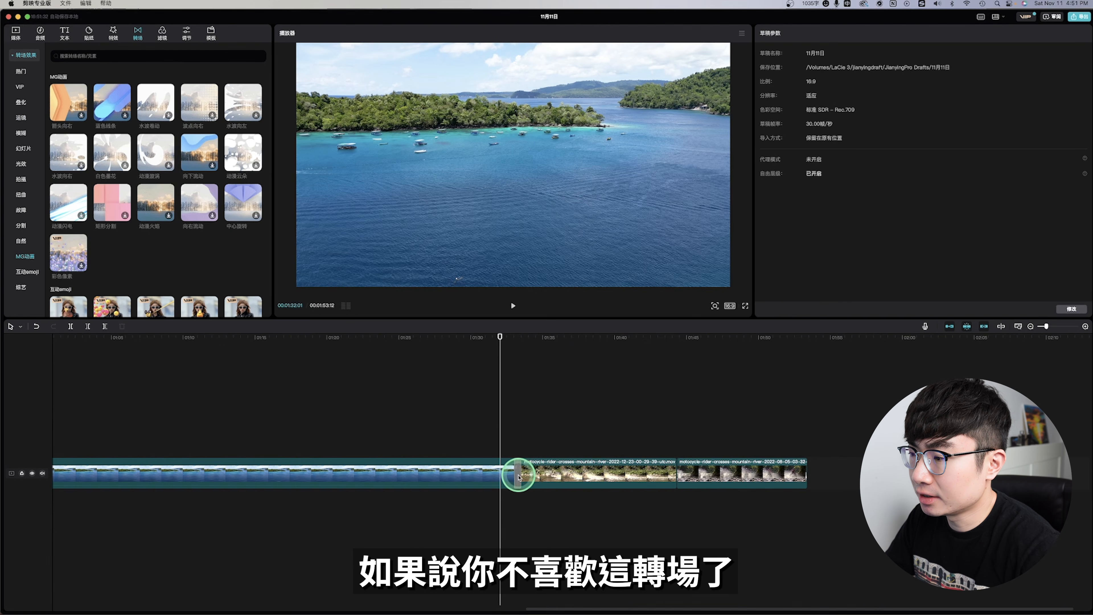
- Delete the transition between the island clip and the first motorcycle clip
left_click(518, 476)
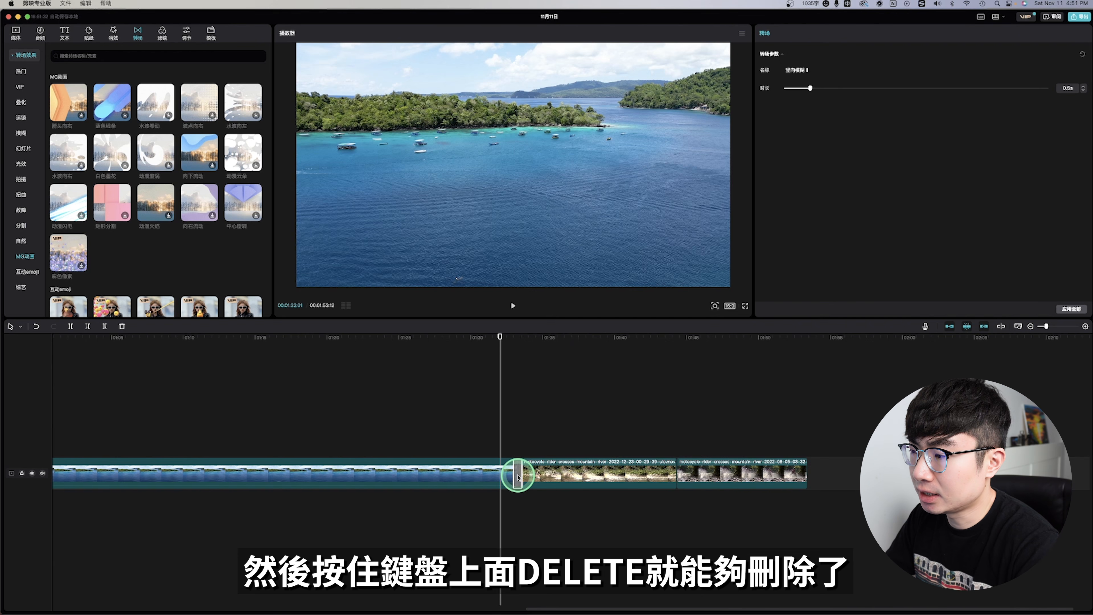
key("Delete")
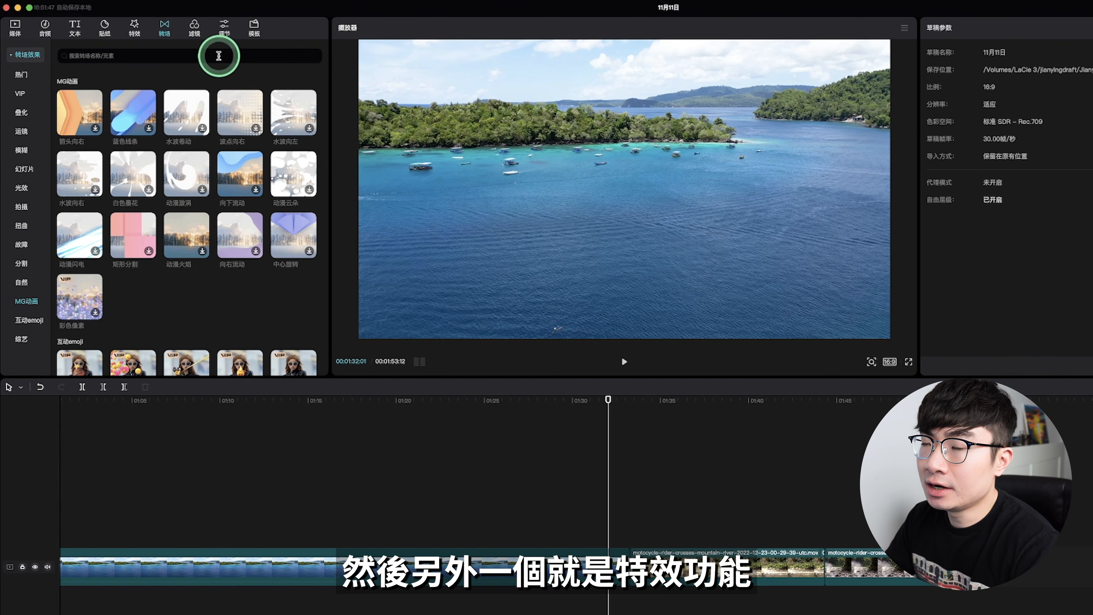
- Add the 氛围 effect 夏日泡泡 I above the island clip, extend its start earlier along the timeline, and preview the result
left_click(148, 40)
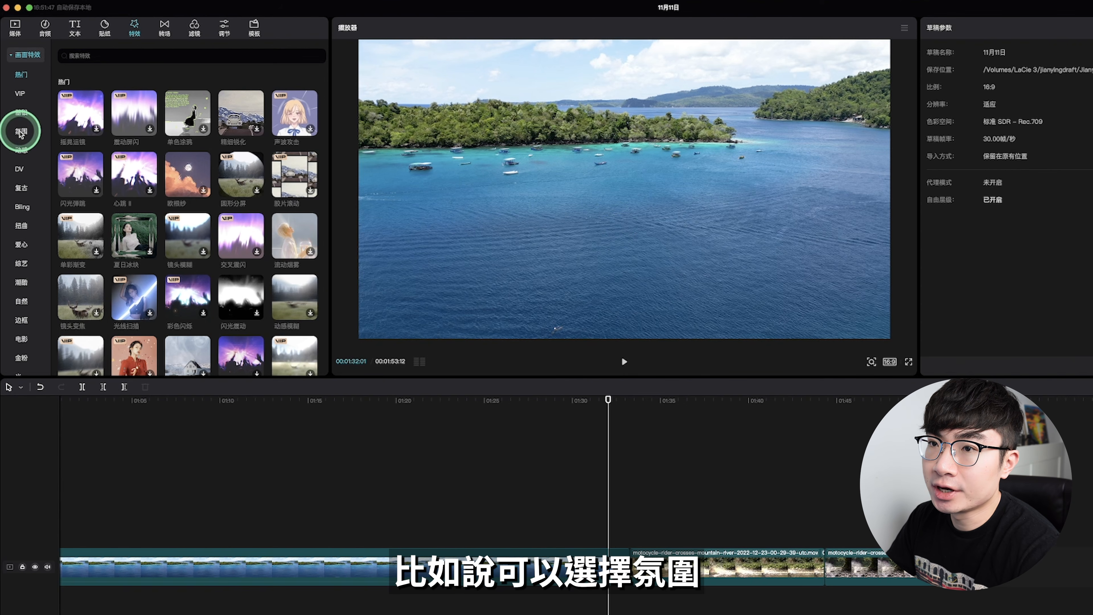
left_click(20, 131)
left_click(188, 114)
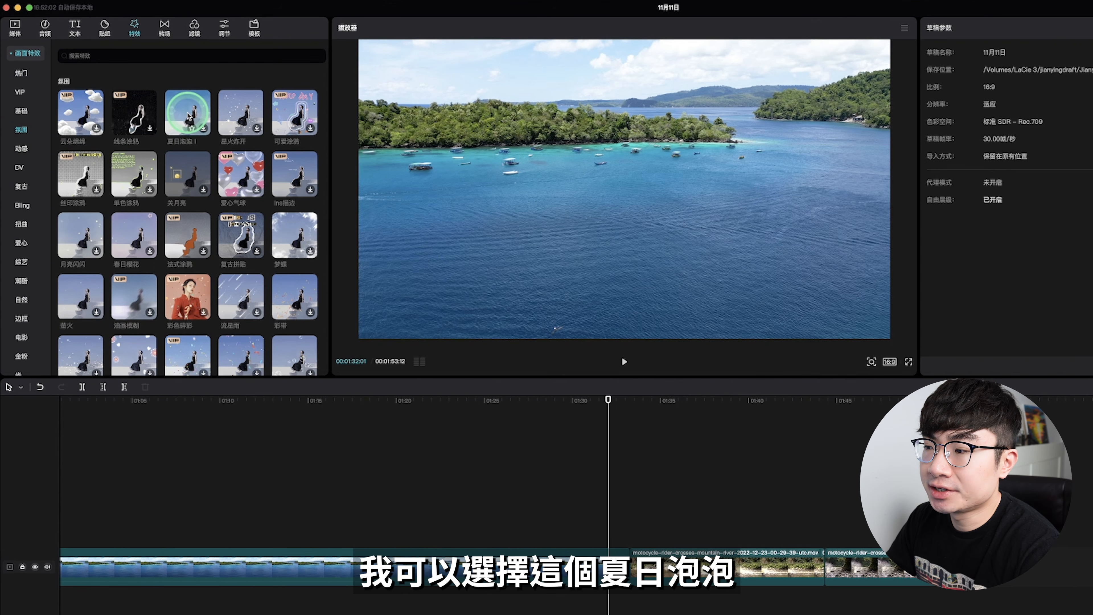
left_click_drag(188, 115, 614, 538)
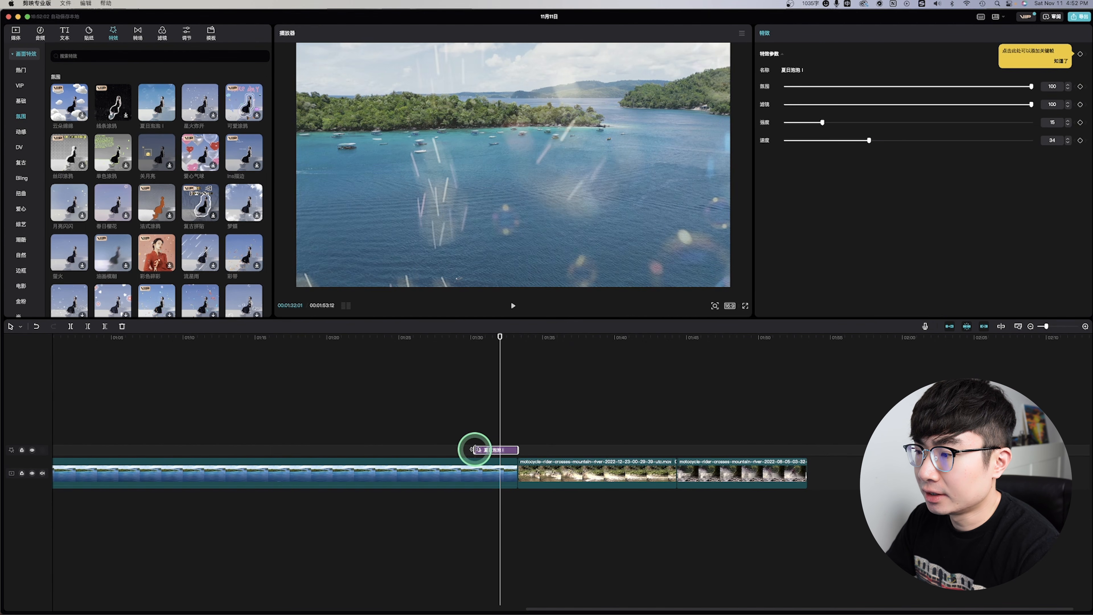
left_click_drag(471, 449, 273, 449)
left_click(383, 363)
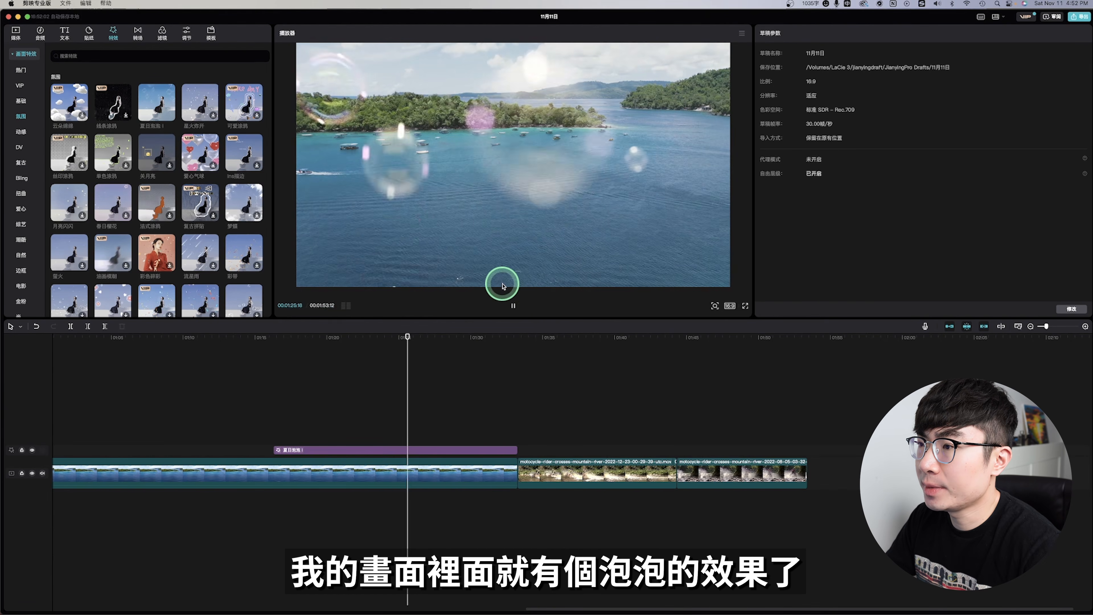
- Stack the 自然 effect 飘落花瓣 above the bubble effect over the same stretch and play the combined result
scroll(210, 161, "down", 3)
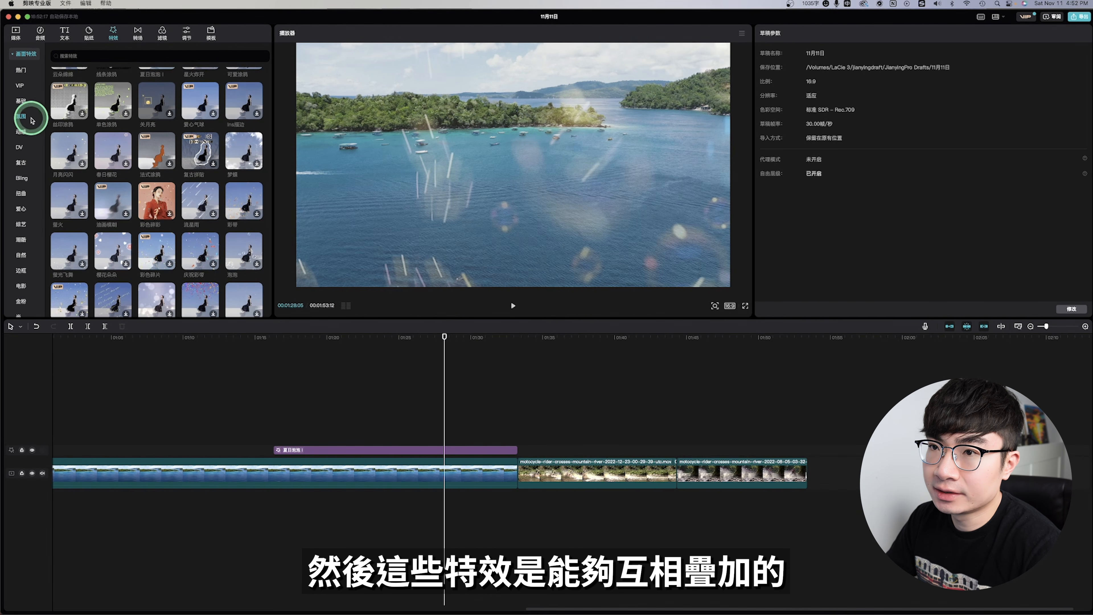
scroll(26, 155, "down", 3)
left_click(21, 177)
left_click(208, 139)
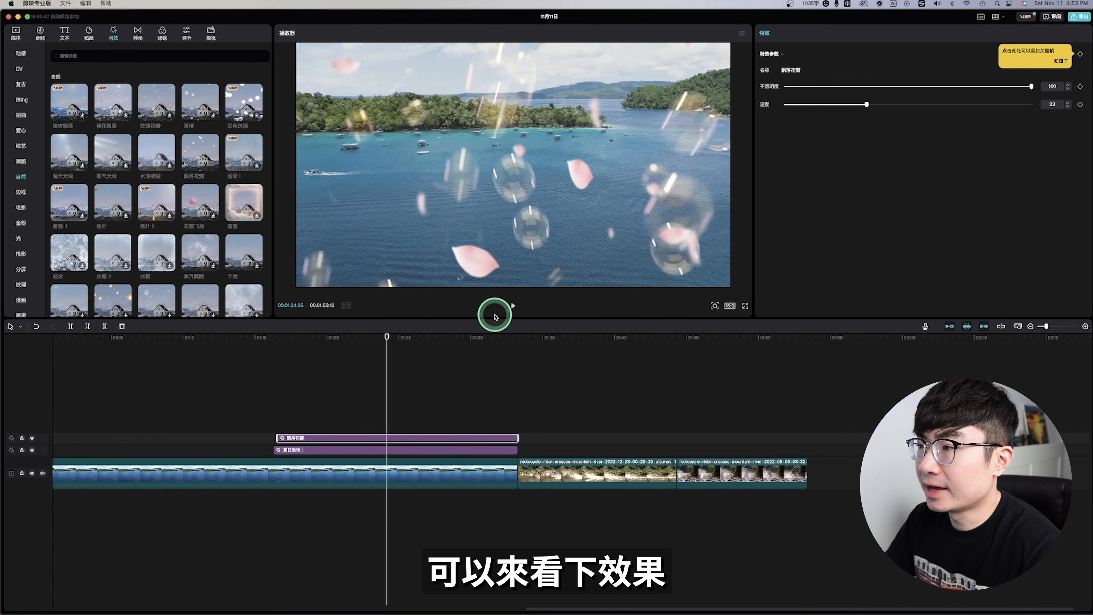
key("space")
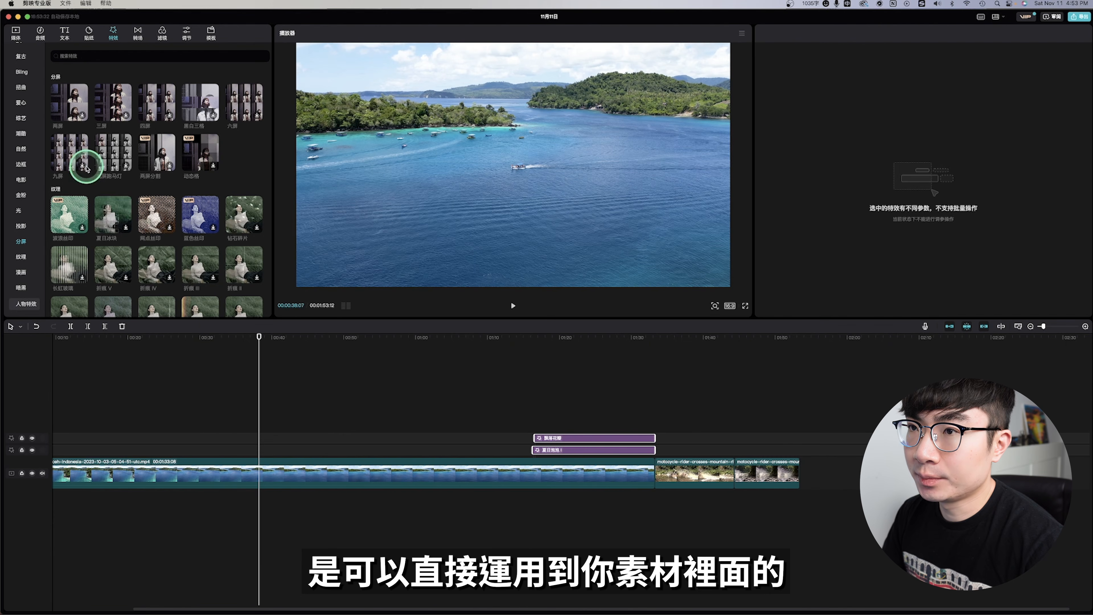
- Apply the 分屏 effect 两屏 directly to the island clip
left_click_drag(70, 94, 302, 469)
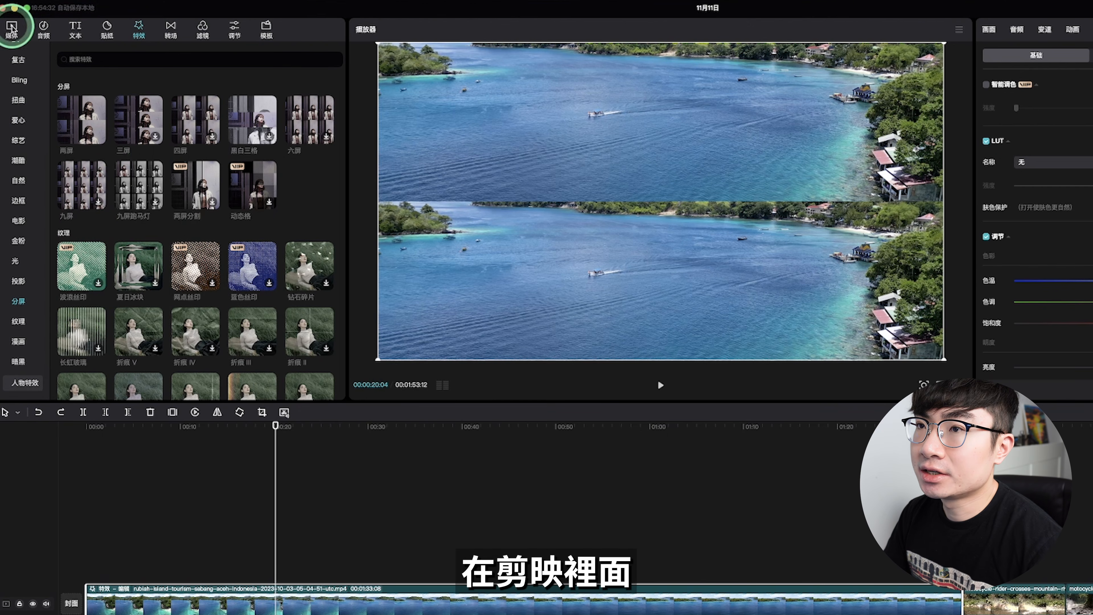
- Add a gold 花字 default text over the split-screen island clip at about 20 seconds and open its basic text settings
left_click(77, 31)
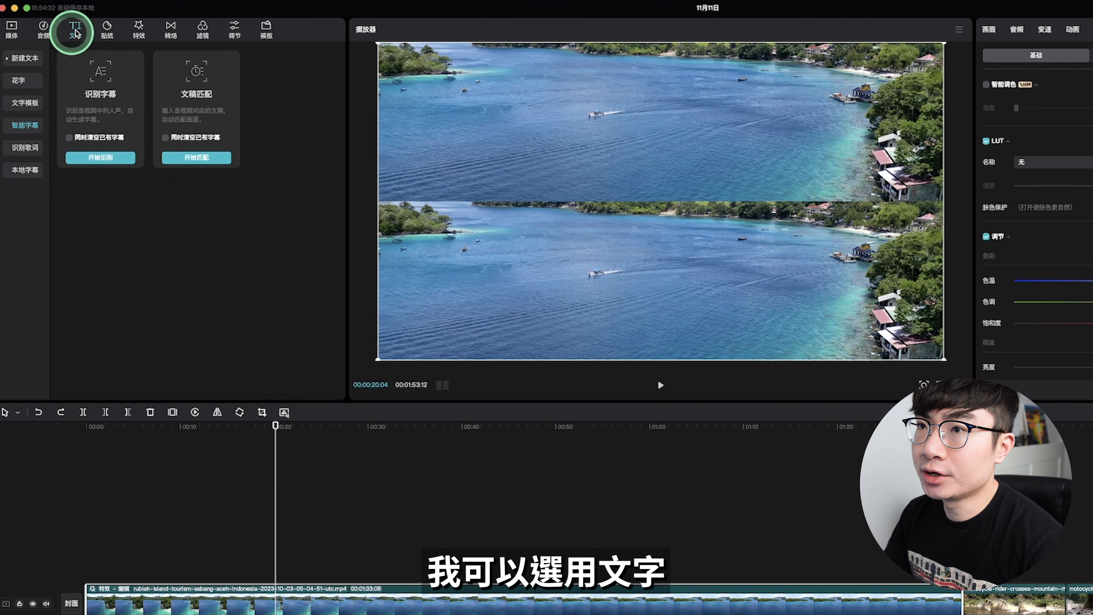
left_click(28, 84)
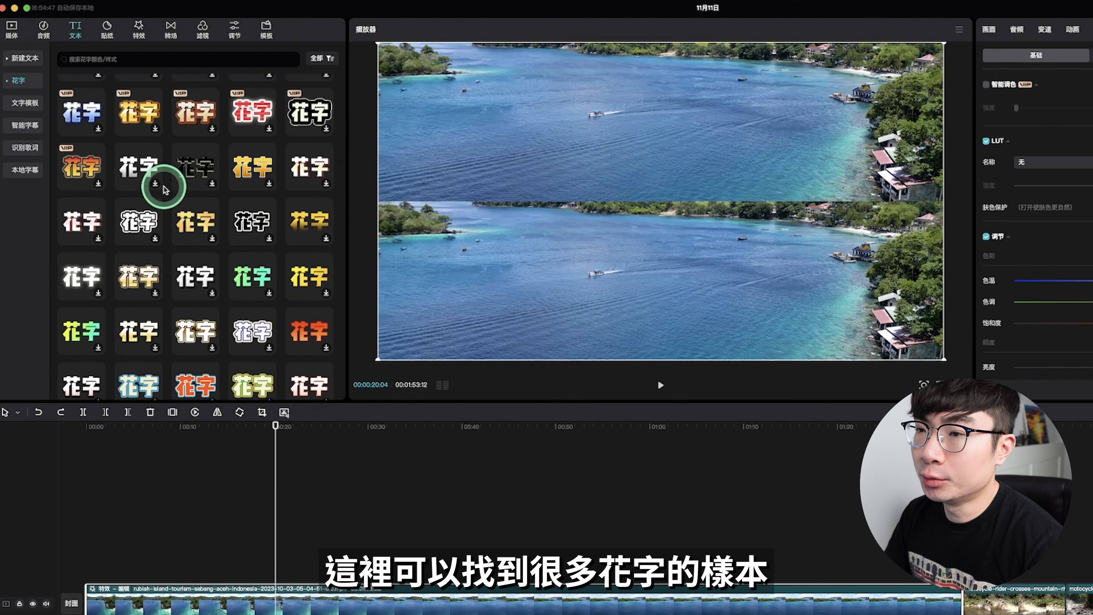
left_click(196, 223)
left_click(1021, 75)
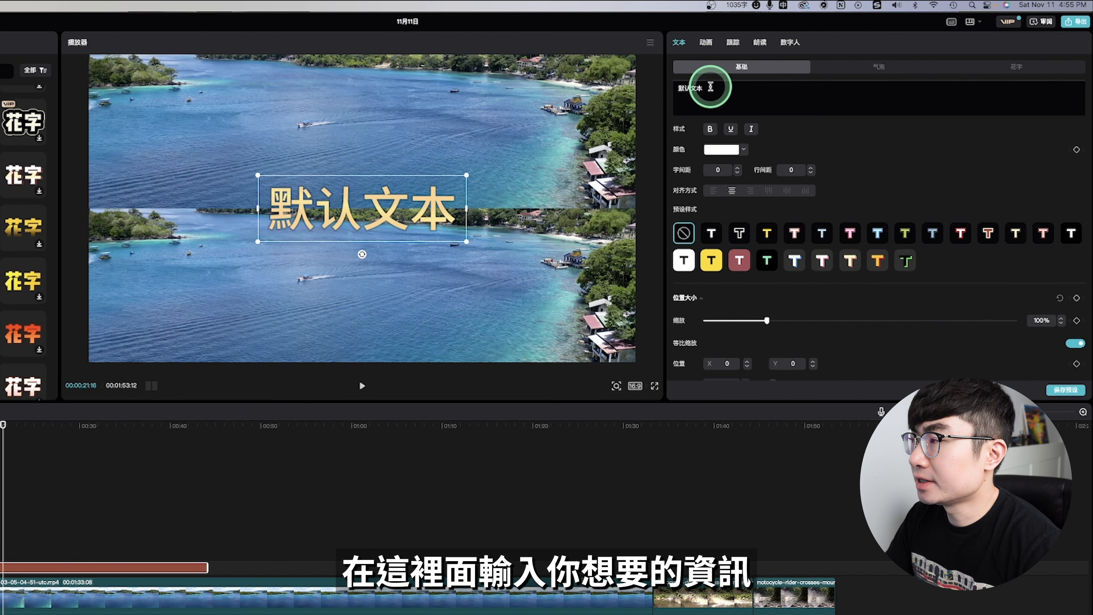
- Replace the gold default text with 夏日海灘 and look through its style settings
left_click_drag(711, 88, 672, 89)
key("BackSpace")
type("夏日海灘")
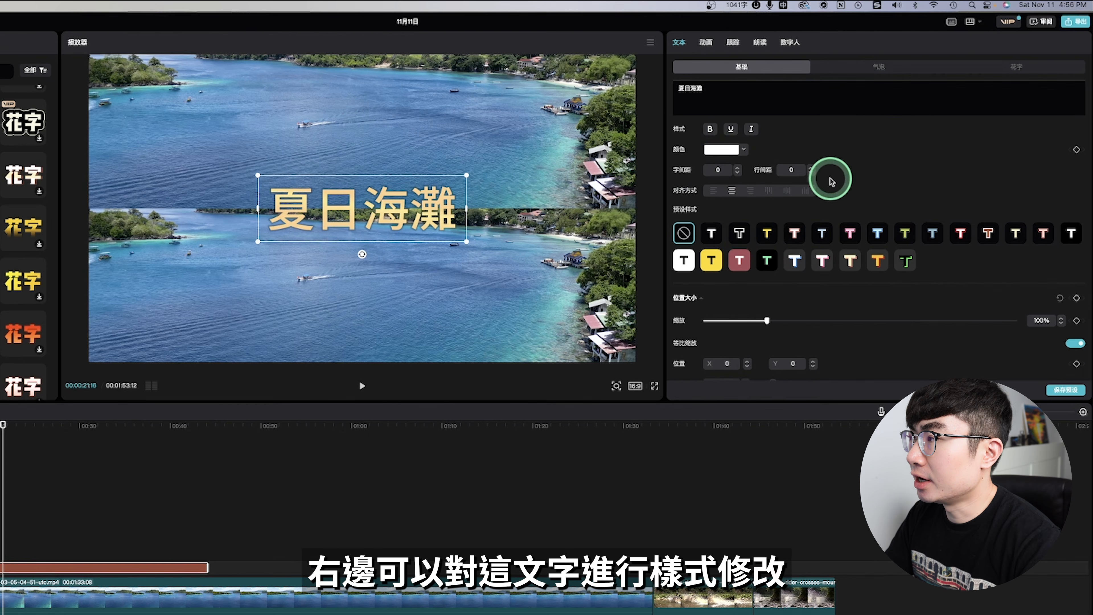
scroll(866, 252, "down", 5)
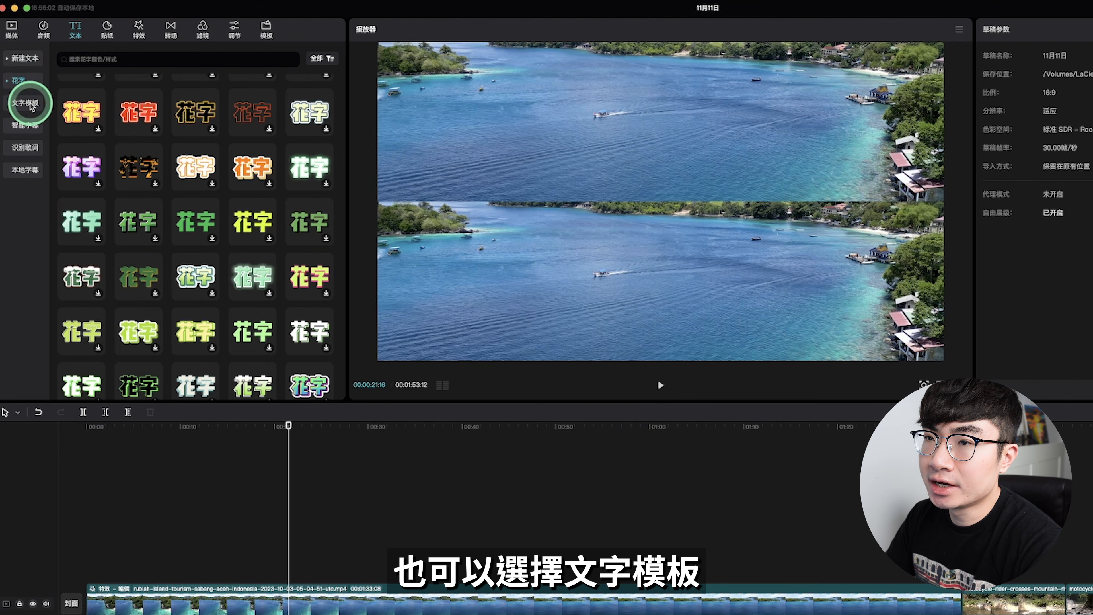
- Browse the 文字模板 collection, place the Summer life template above the island clip at about 15 seconds, and preview its animation
left_click(31, 105)
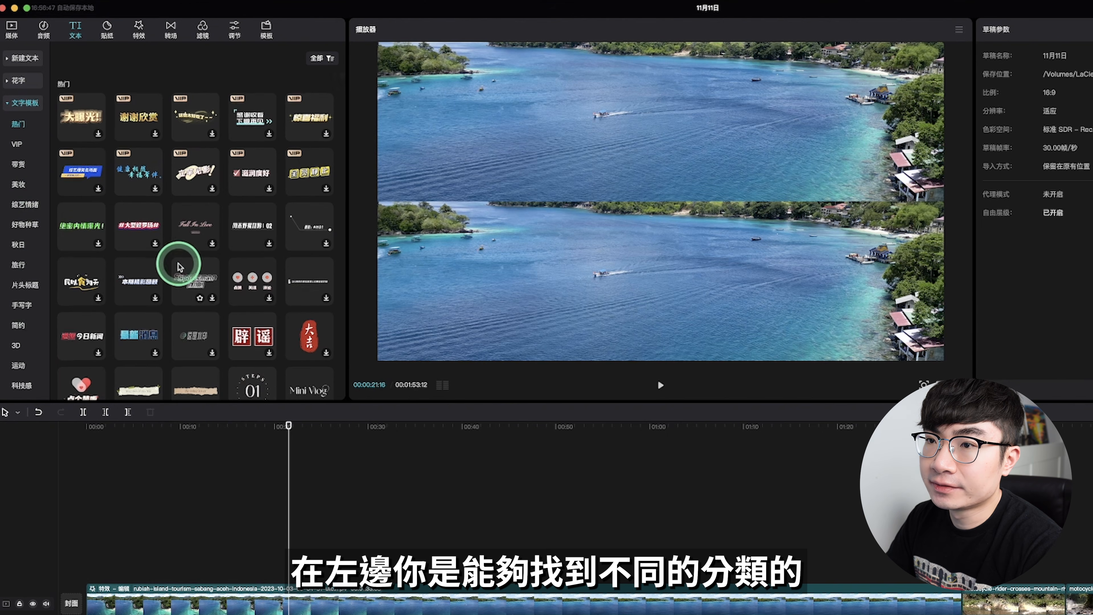
scroll(176, 256, "down", 5)
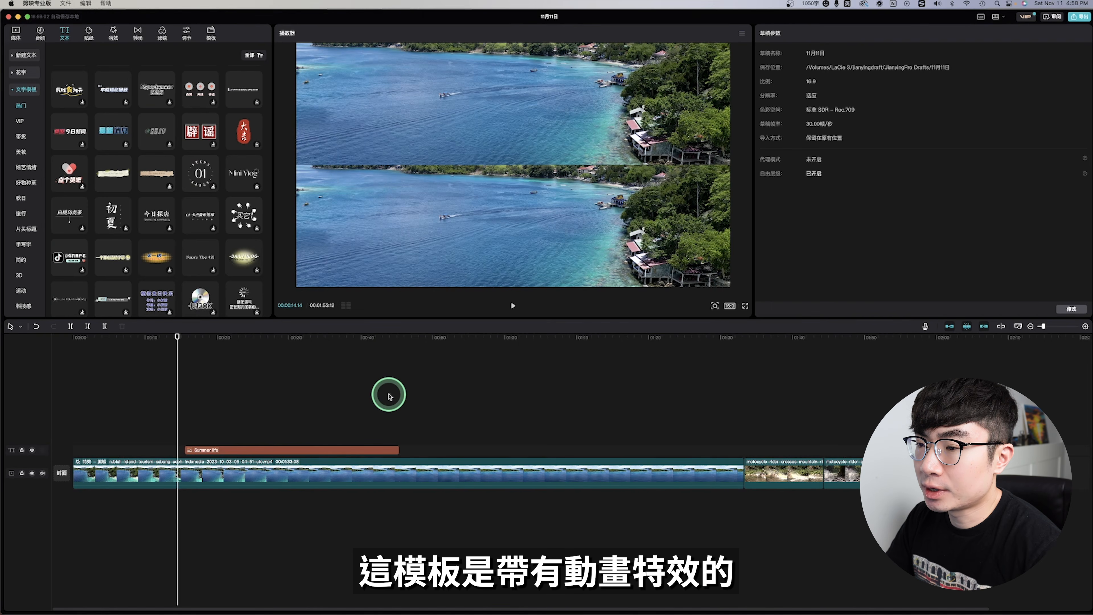
key("space")
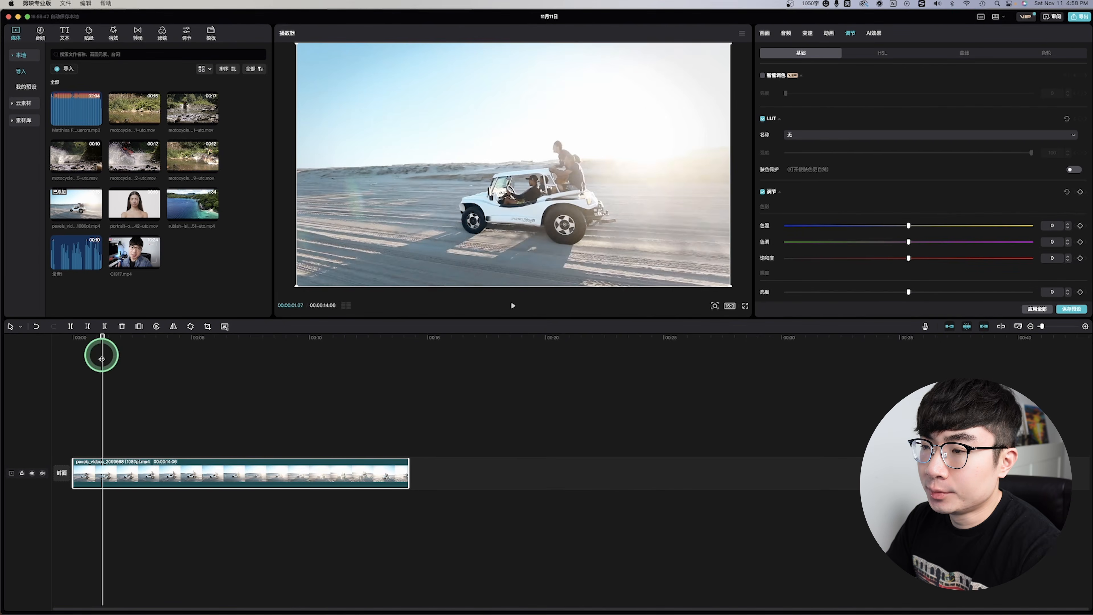
- Add the 点关注 sticker over the beach buggy clip, scale it to 40%, and position it at X 1253, Y 119
left_click_drag(100, 354, 187, 358)
left_click_drag(630, 164, 88, 34)
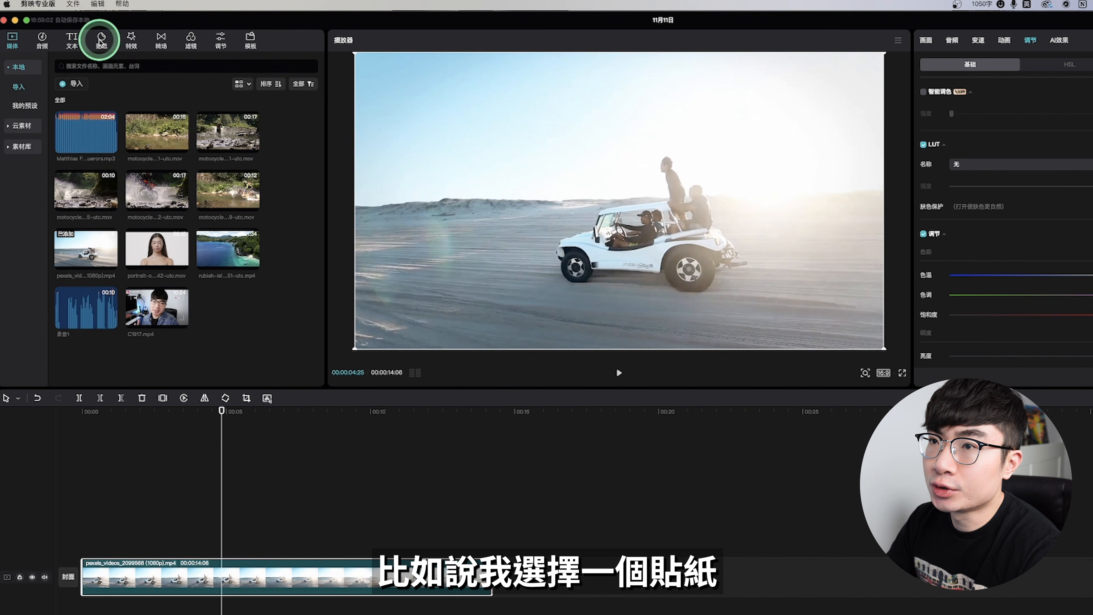
left_click(100, 42)
left_click(291, 275)
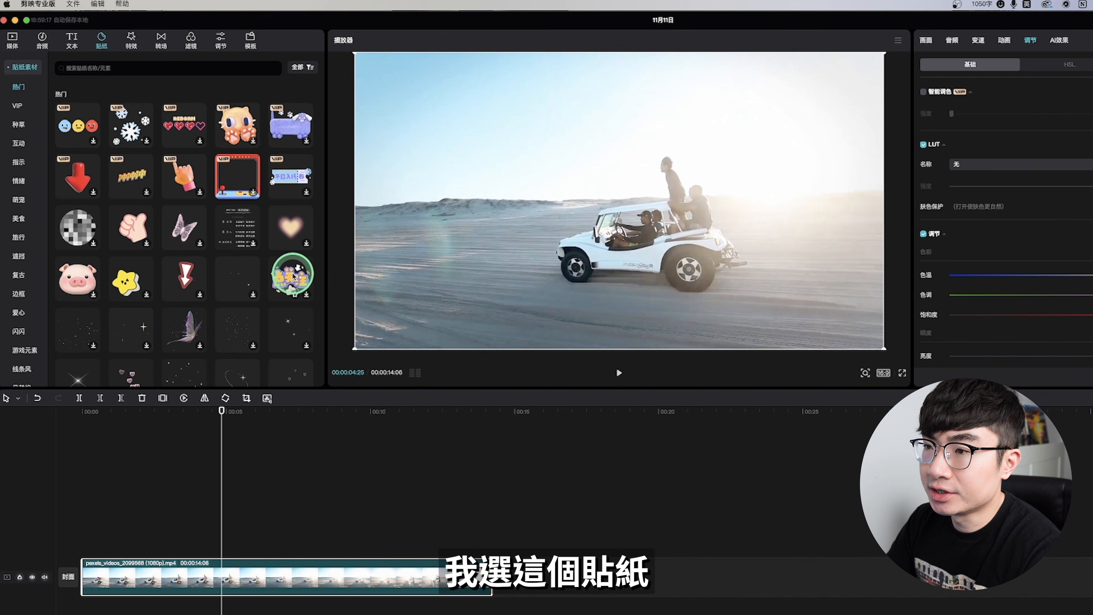
left_click(597, 236)
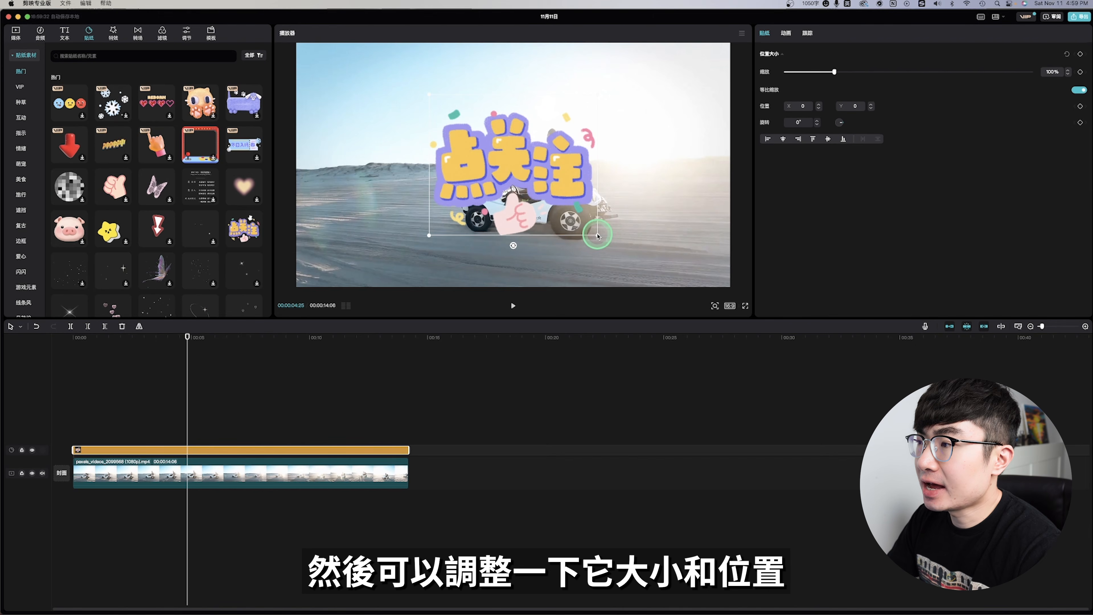
left_click_drag(598, 236, 646, 161)
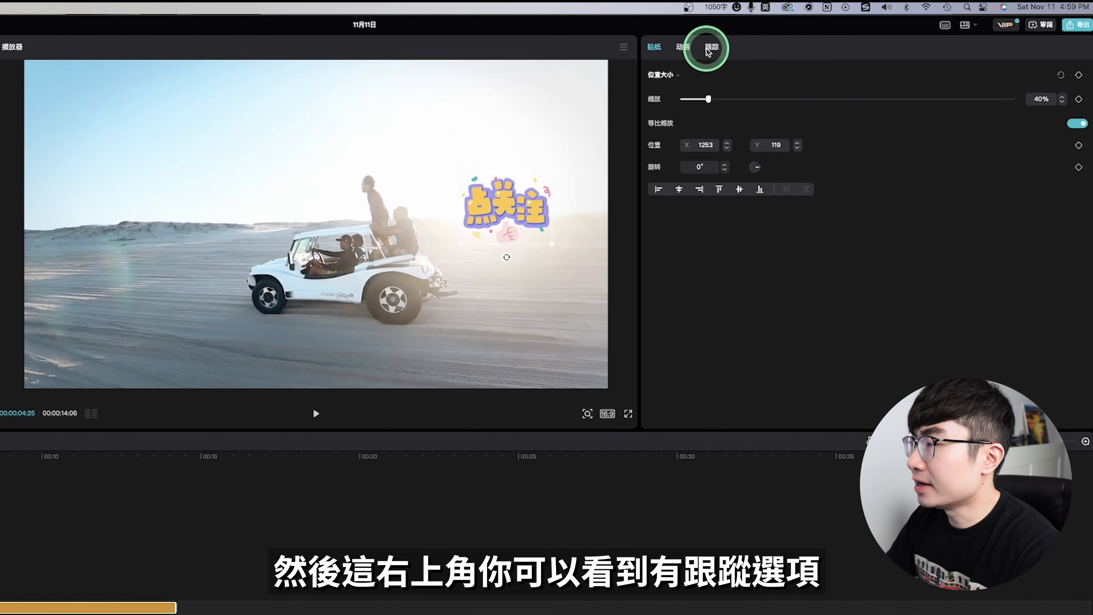
- Apply 运动跟踪 to the sticker with the tracking box over the buggy's cab, run the tracking, and play the result
left_click(714, 48)
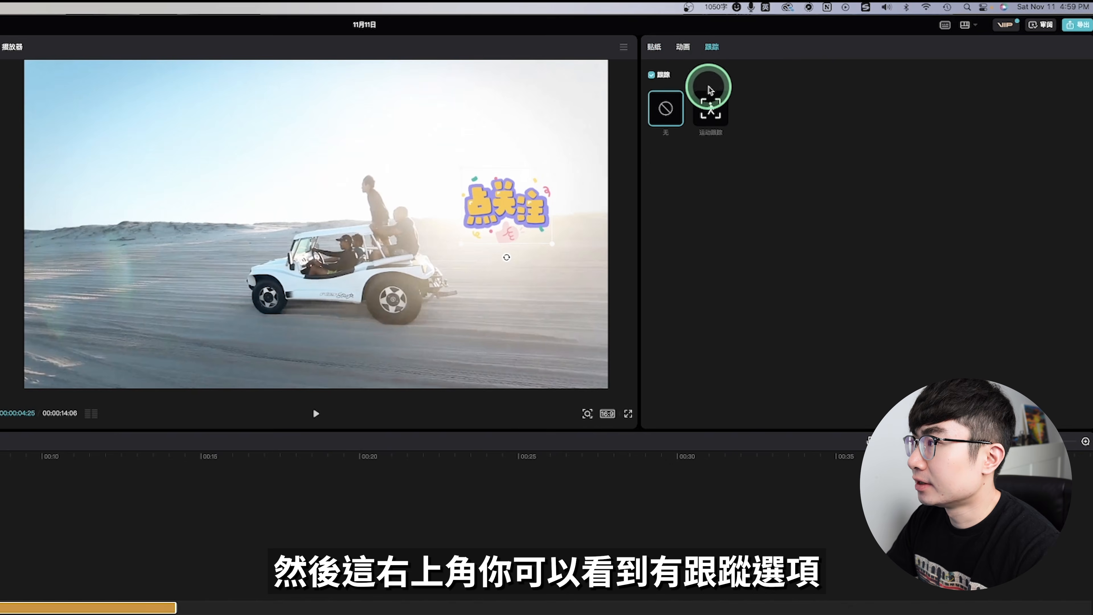
left_click(714, 109)
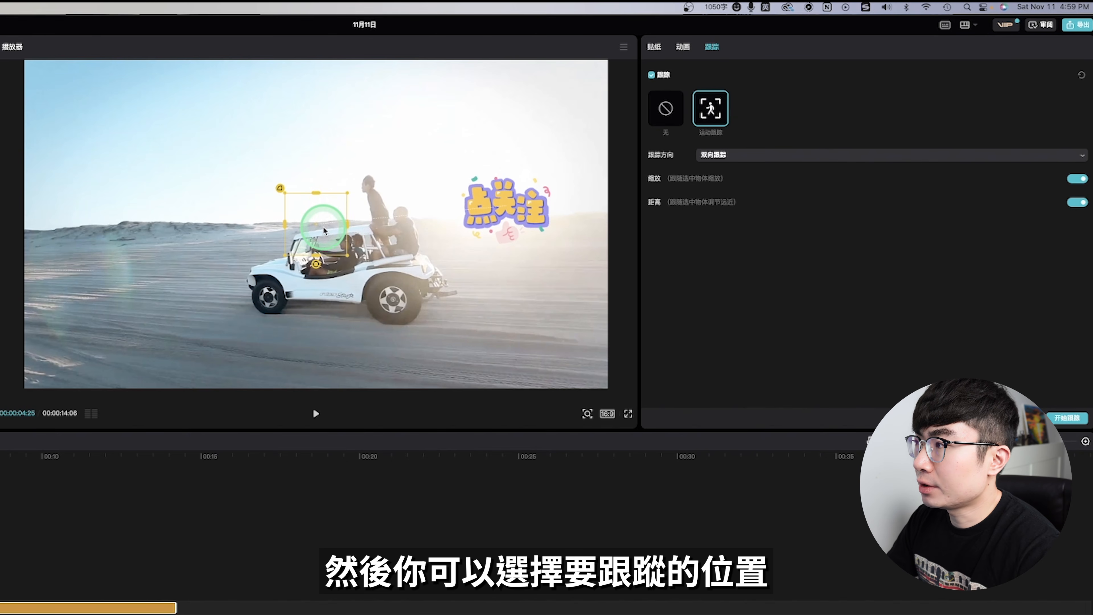
left_click_drag(323, 230, 342, 261)
left_click(776, 106)
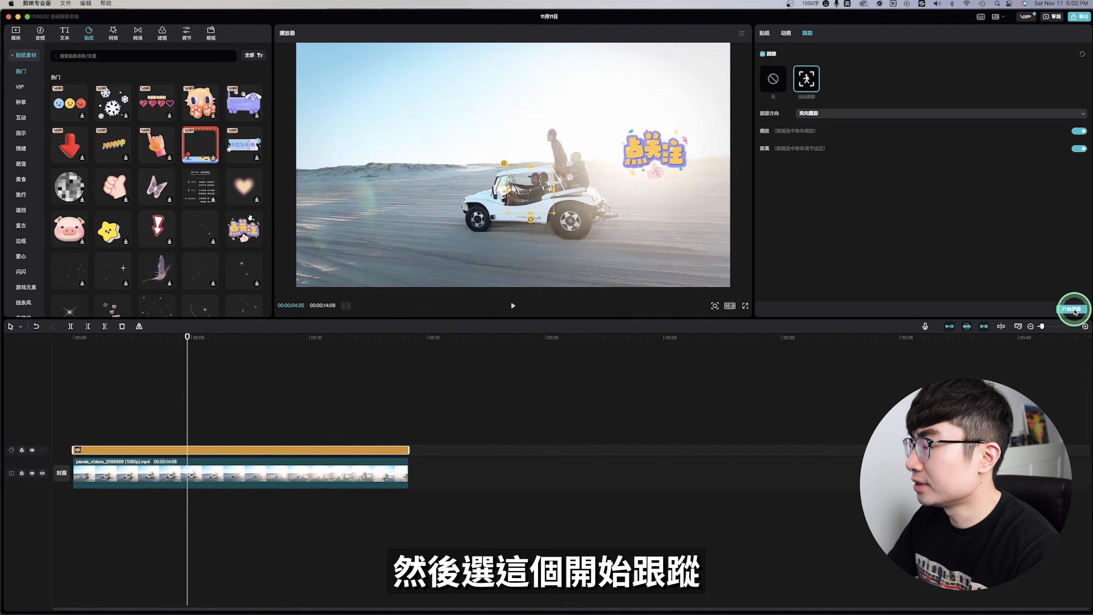
left_click(1071, 309)
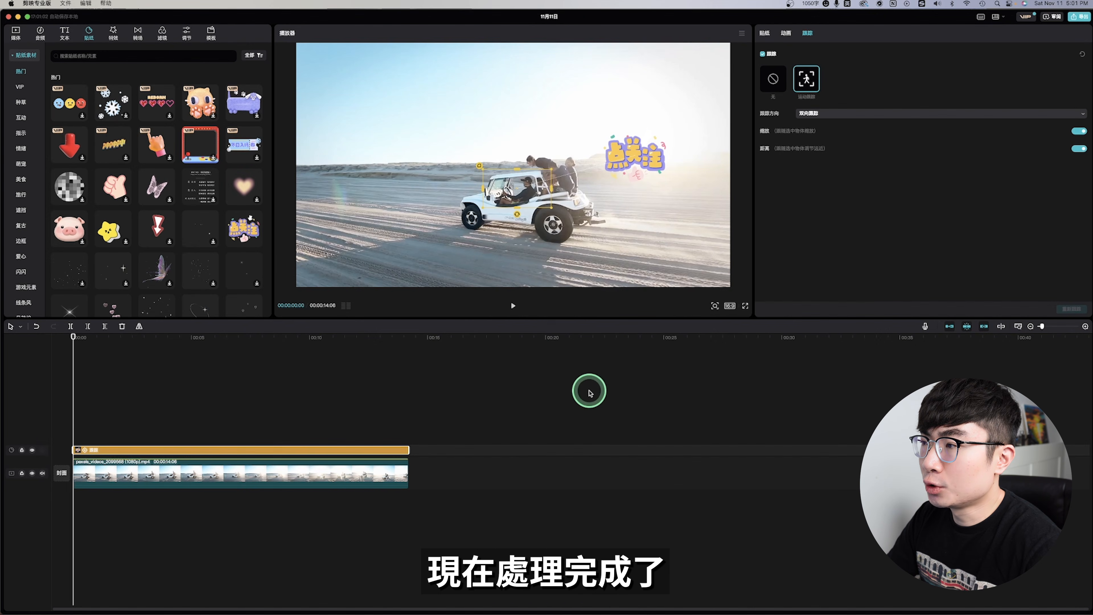
key("space")
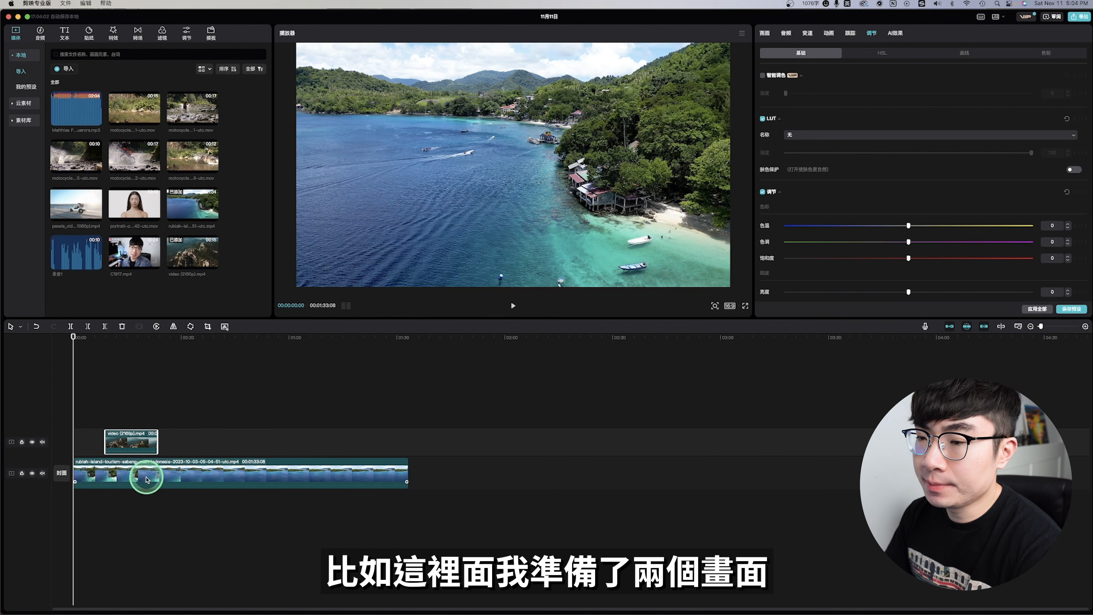
- Blend the mountain overlay clip with the 叠加 mode at 41% opacity and play the composite
left_click(107, 443)
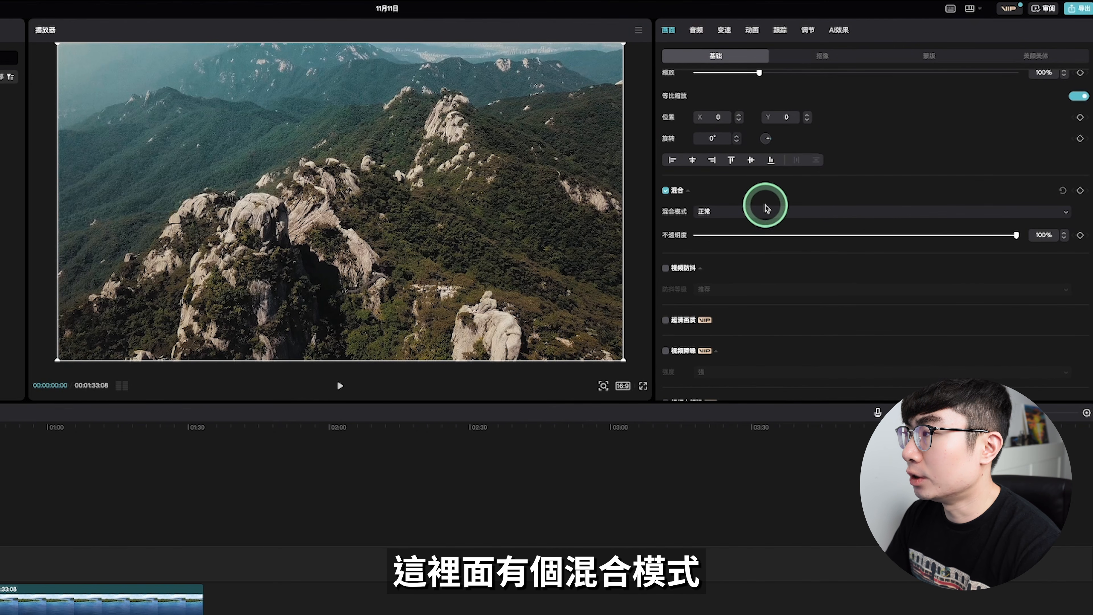
left_click(774, 210)
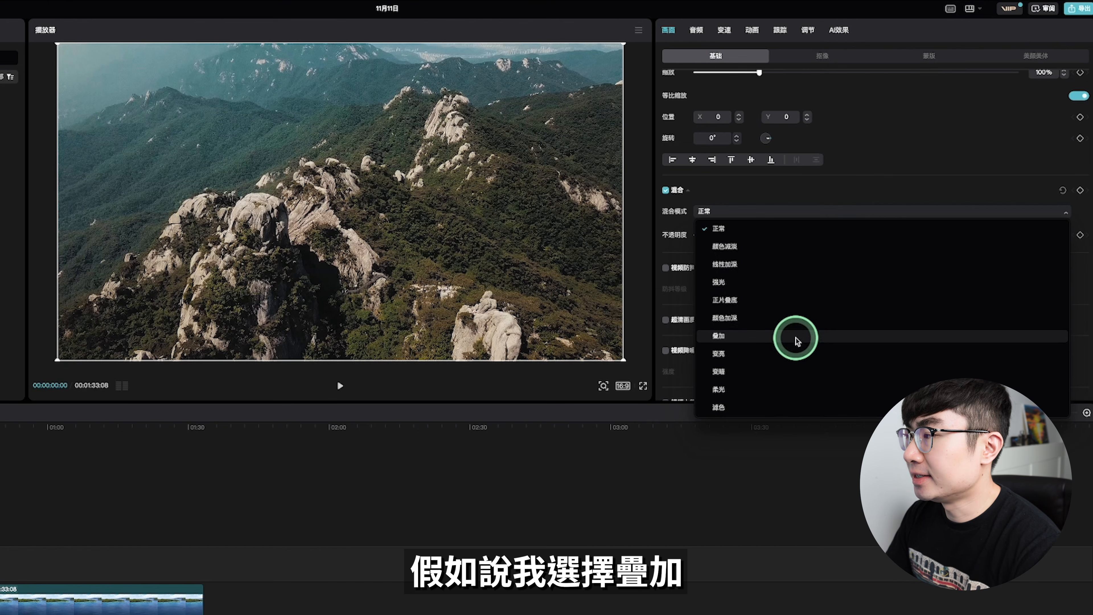
left_click(795, 340)
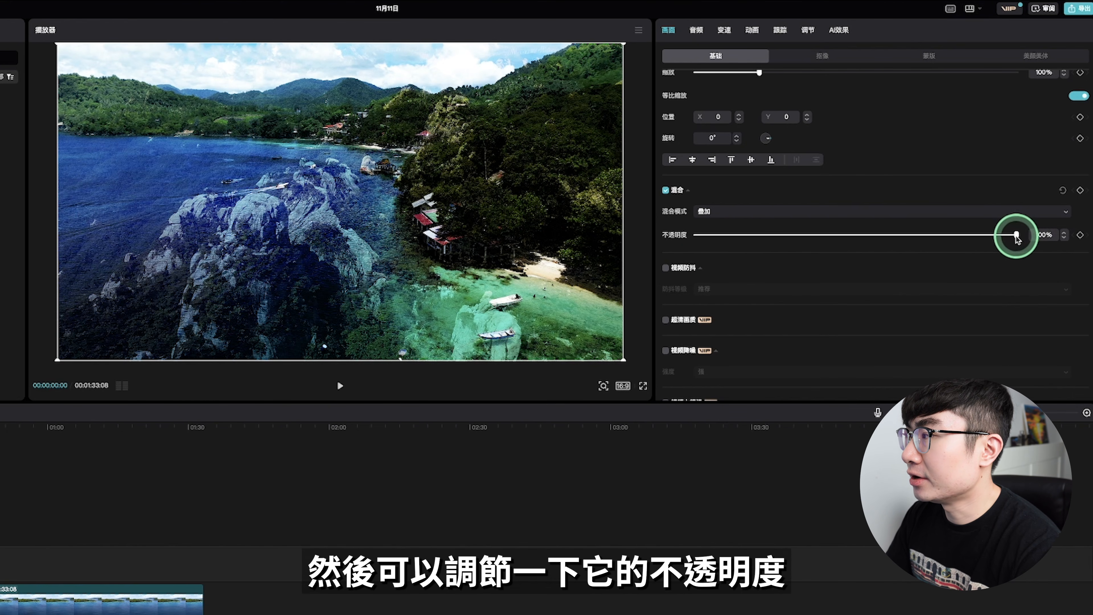
left_click_drag(1017, 234, 828, 234)
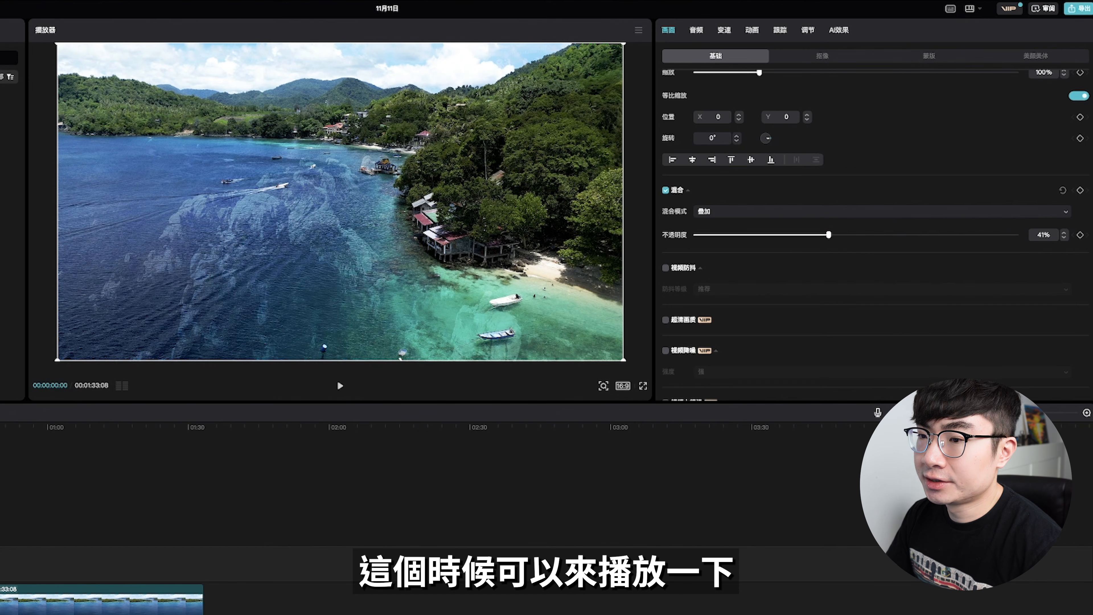
key("space")
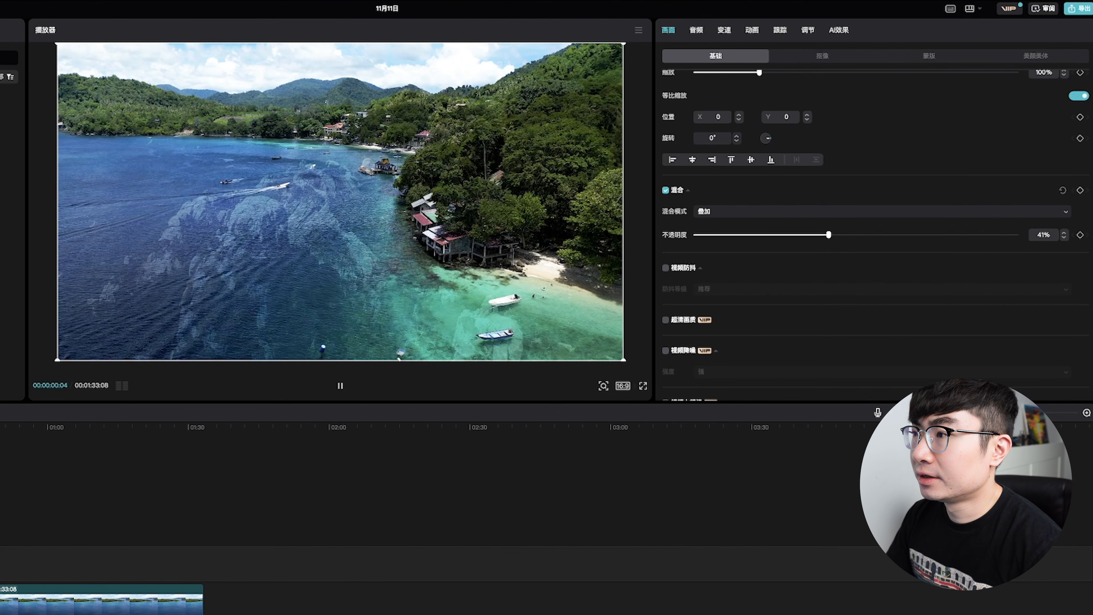
- Switch the mountain overlay's blend mode to 颜色减淡 with 70% opacity and play the composite from the start
left_click(62, 420)
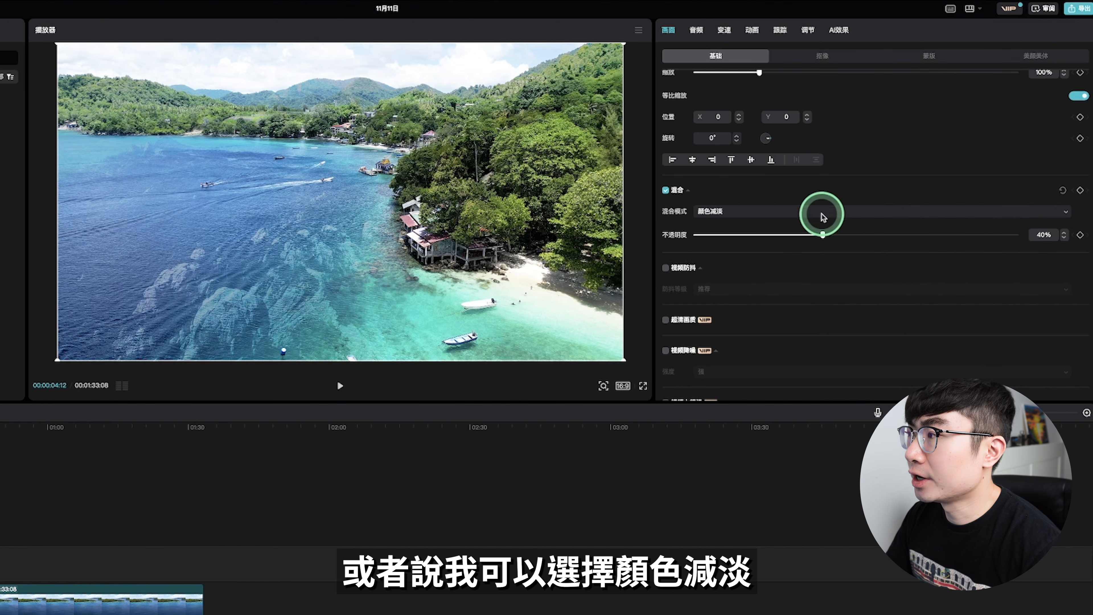
left_click_drag(820, 234, 920, 234)
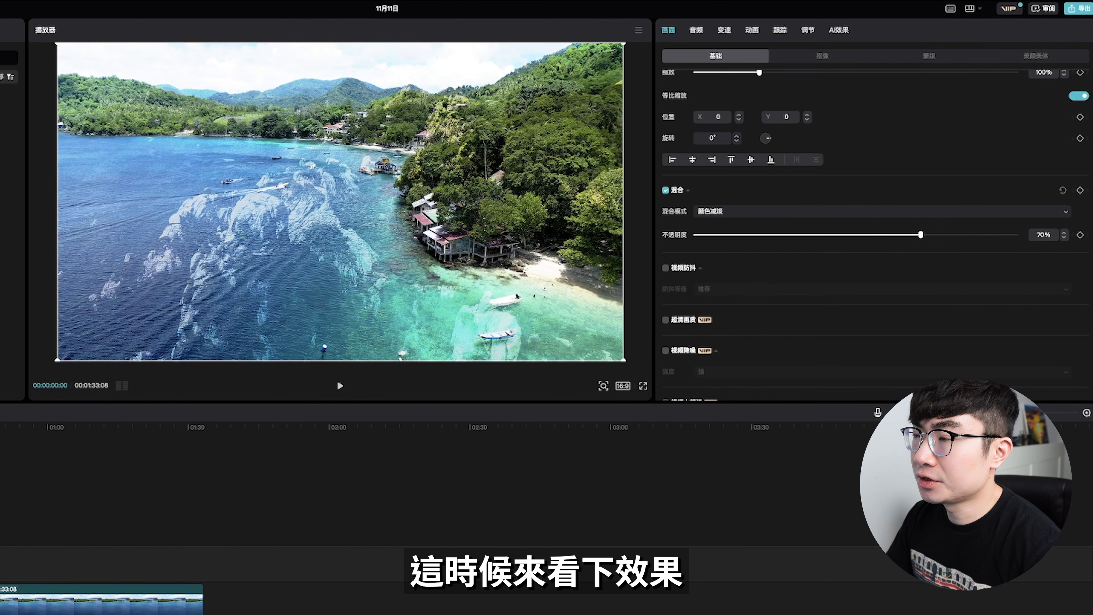
left_click(340, 385)
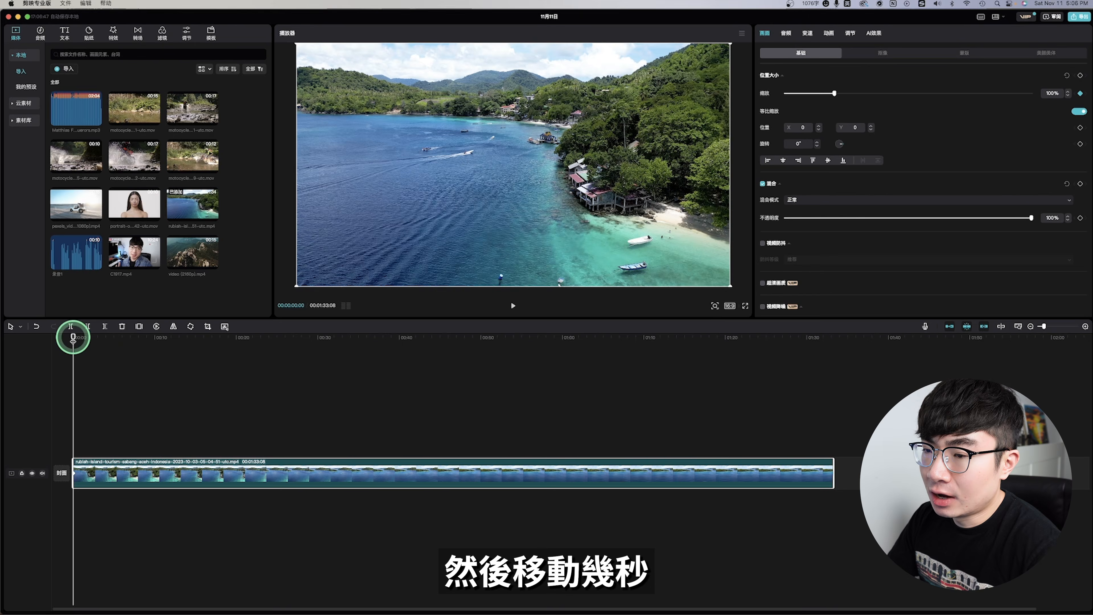
- Add a scale keyframe with an enlarged picture at about 8 seconds on the island clip and preview the zoom from the start
left_click_drag(73, 338, 139, 338)
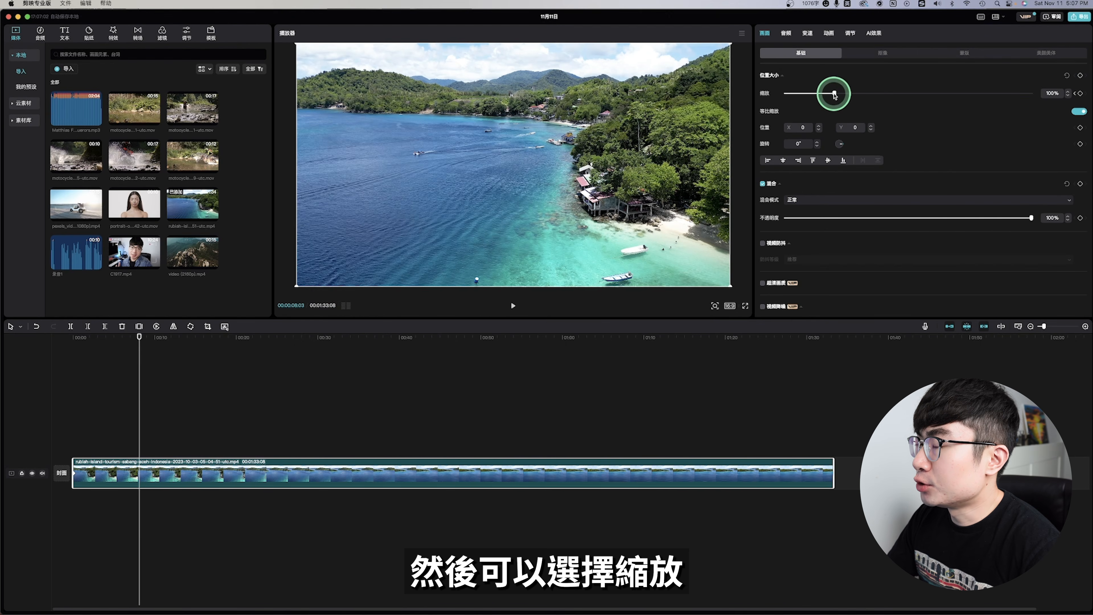
left_click_drag(834, 93, 837, 93)
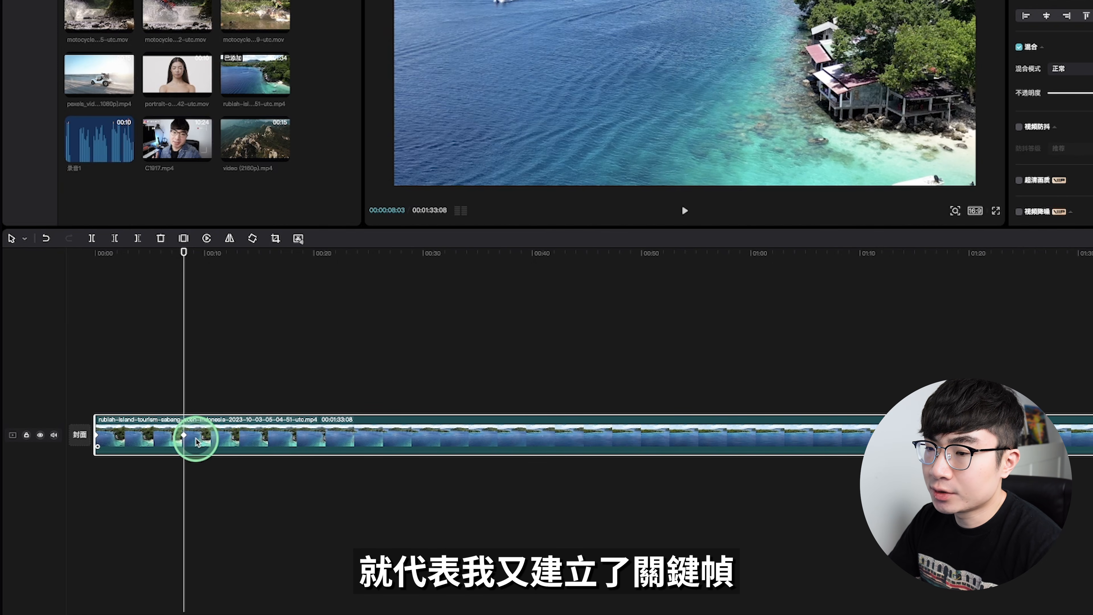
key("Home")
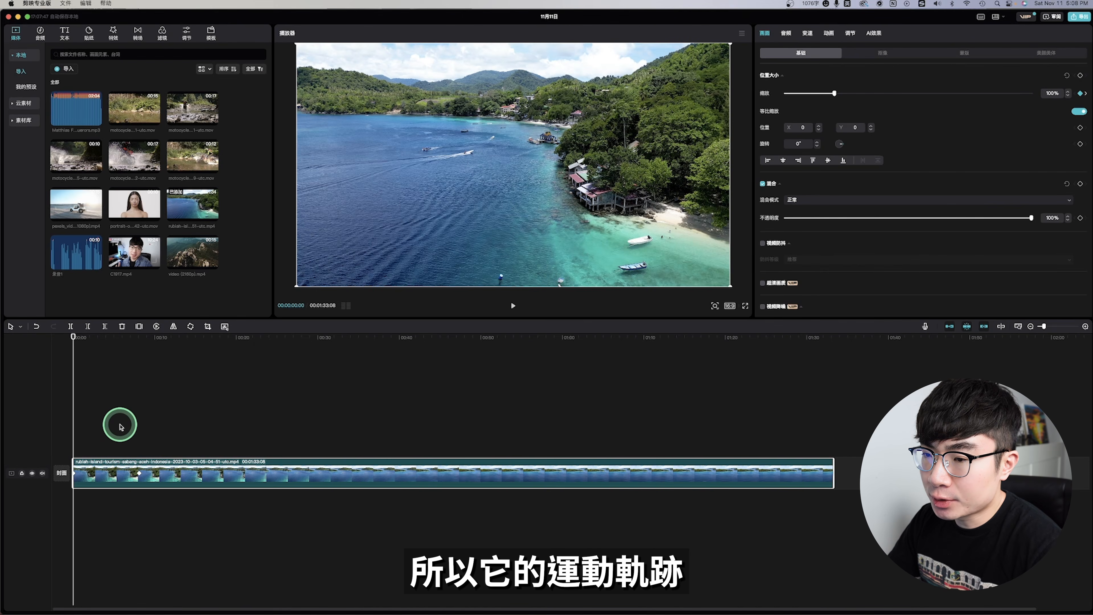
left_click(116, 468)
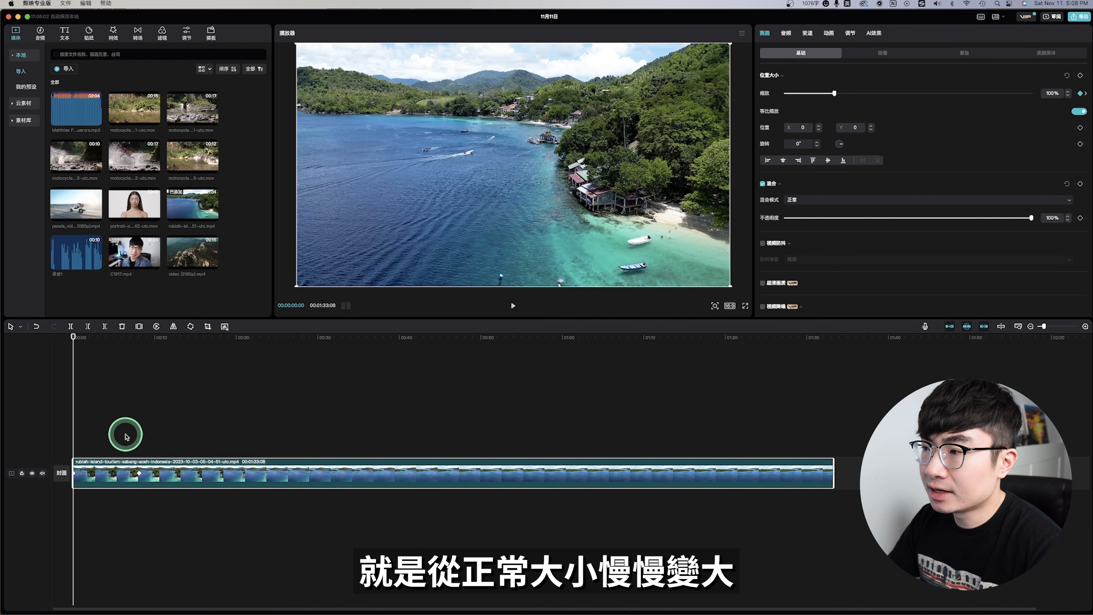
key("space")
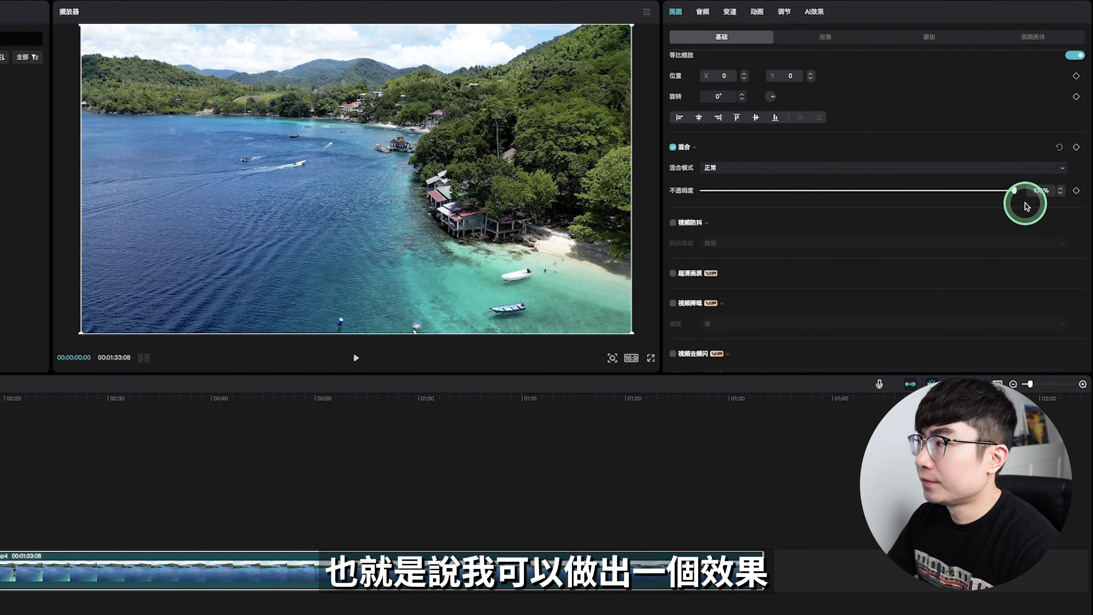
- Set the island clip's opacity to 0% at its first frame and add an opacity keyframe there
scroll(847, 208, "down", 1)
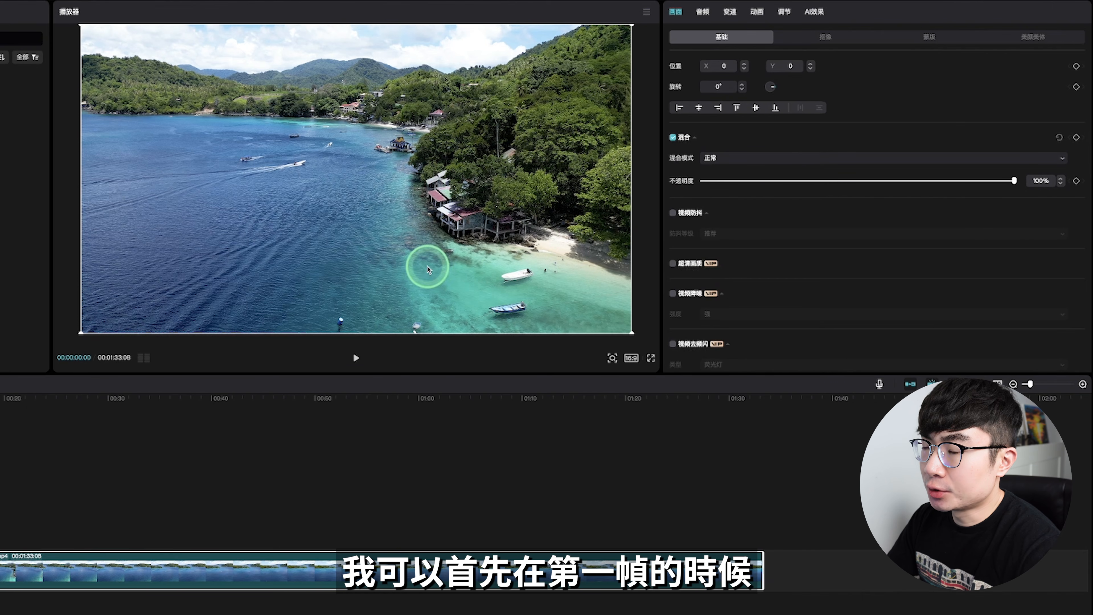
left_click_drag(1014, 180, 620, 176)
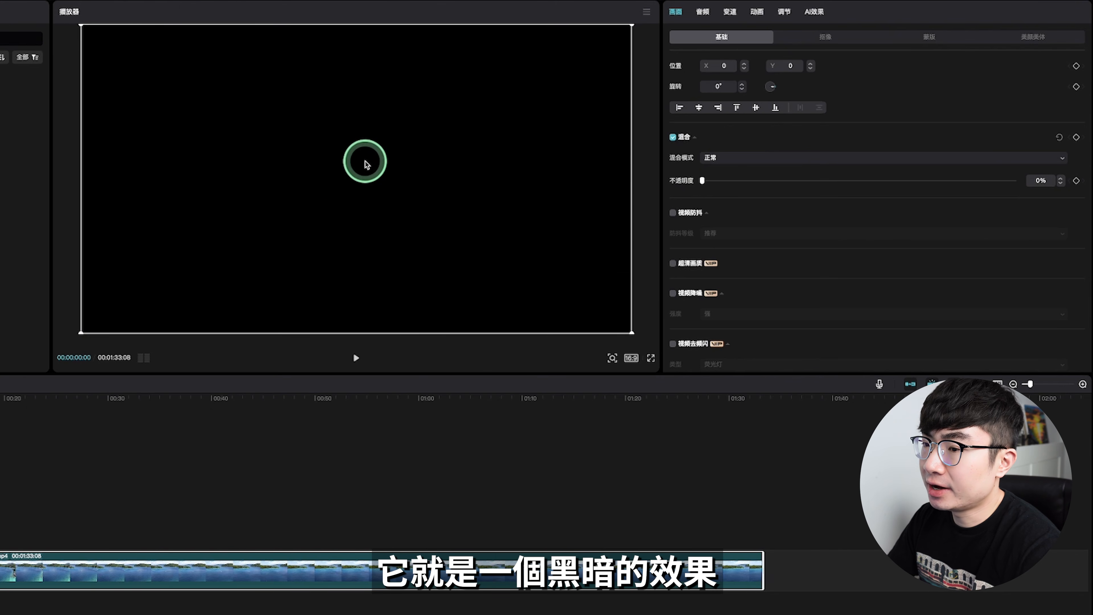
left_click(1074, 182)
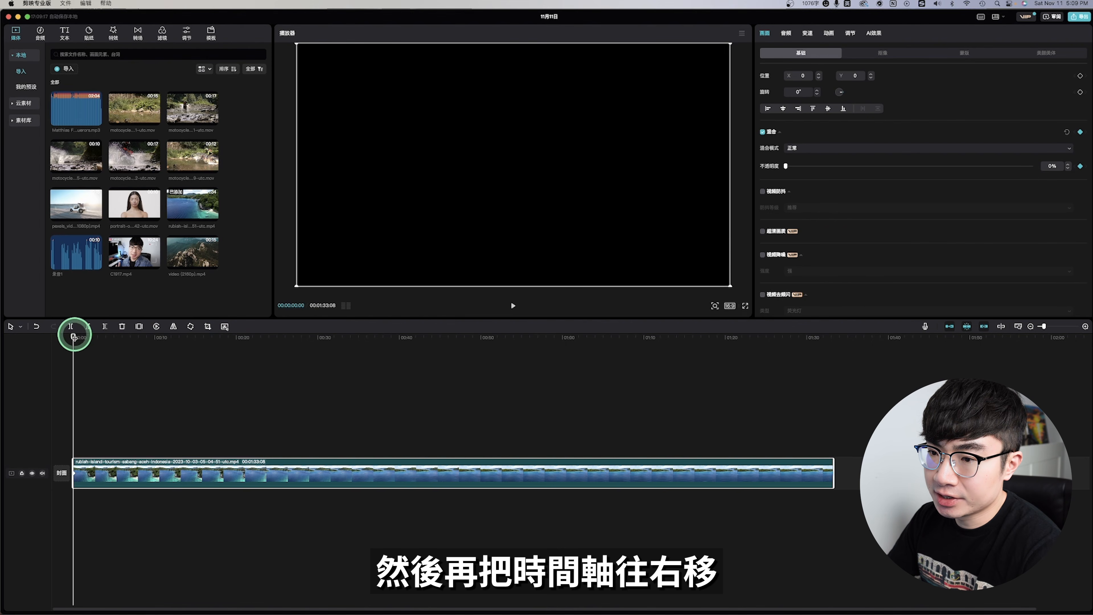
- Raise the island clip's opacity to 100% at 00:00:02:10 and play the fade-in from the start
left_click_drag(73, 335, 92, 336)
left_click_drag(798, 164, 787, 166)
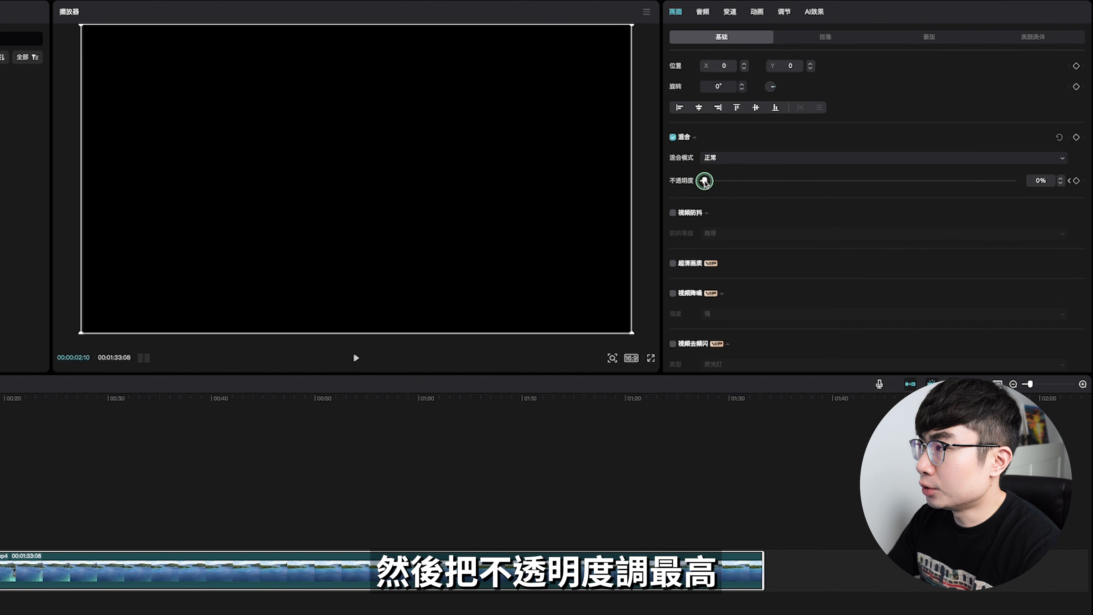
left_click_drag(704, 181, 1042, 177)
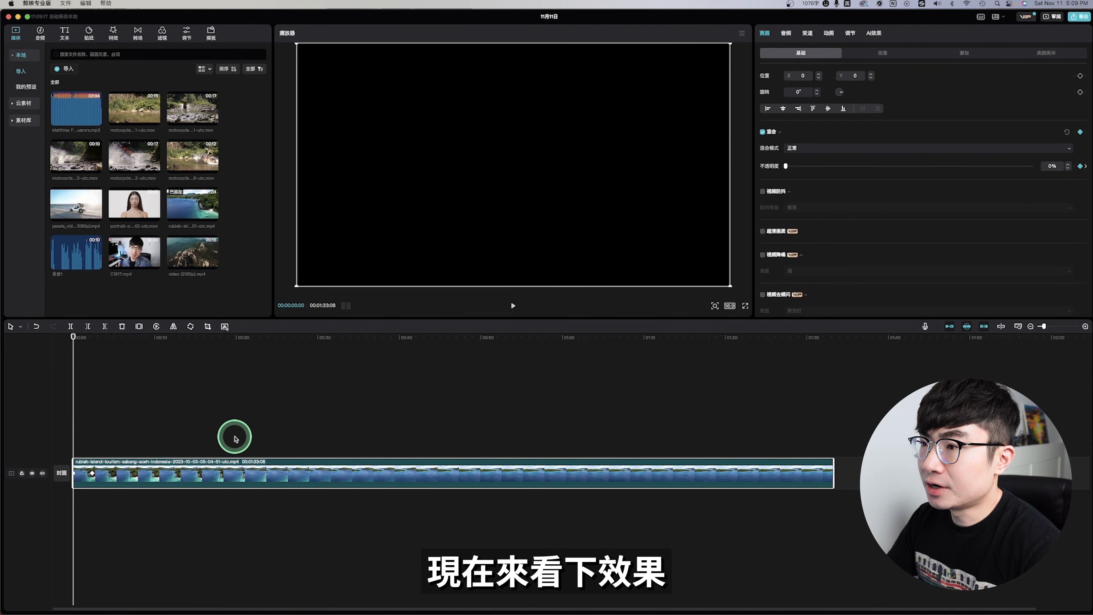
key("space")
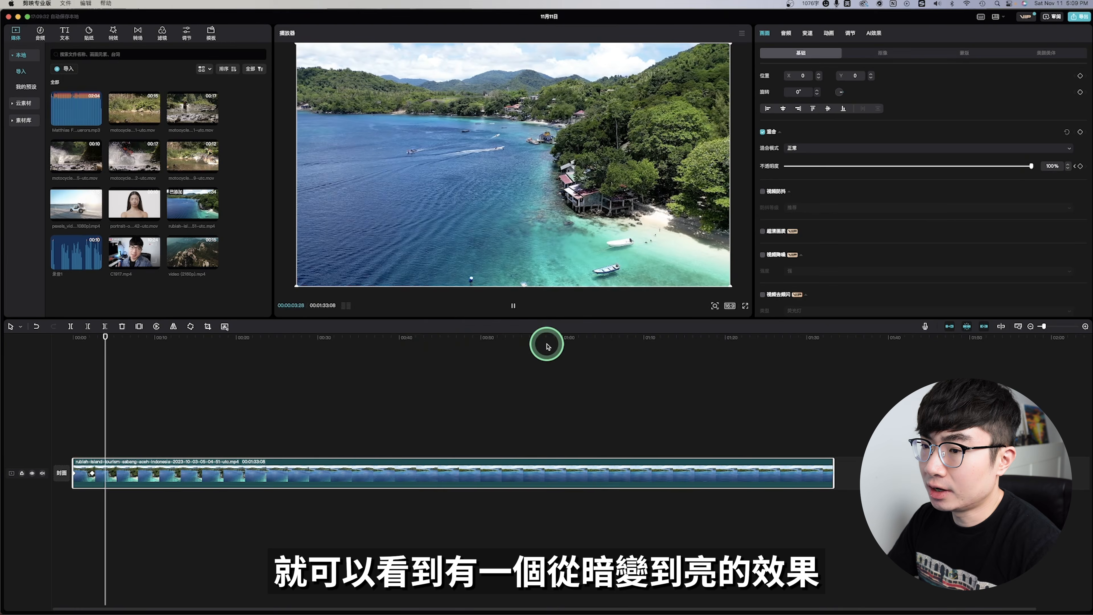
key("space")
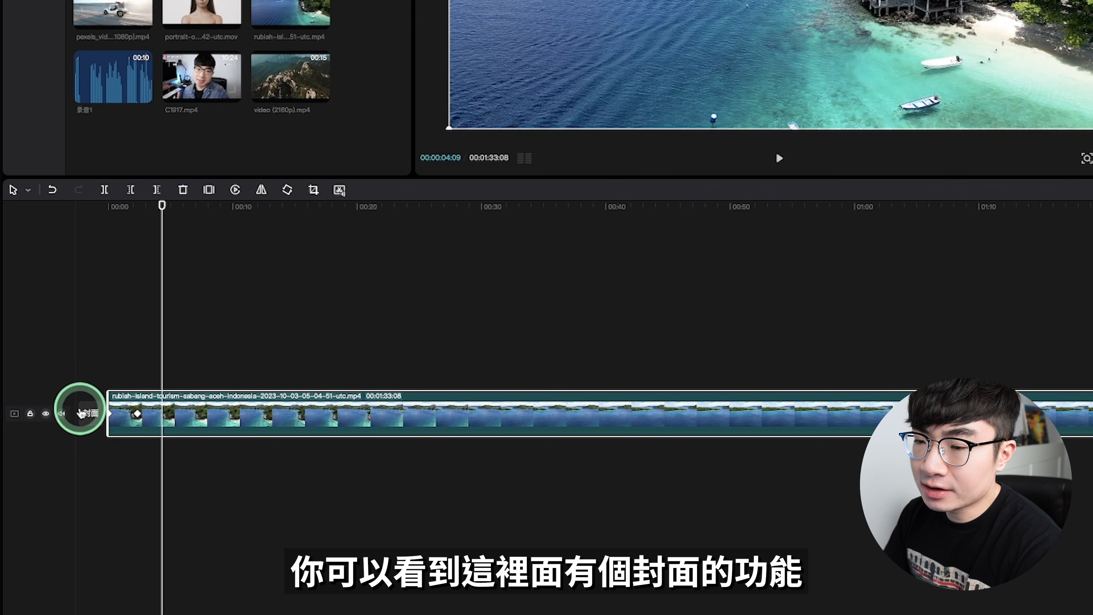
- Choose a video frame of the island clip as the project cover and open it for cover design
left_click(90, 415)
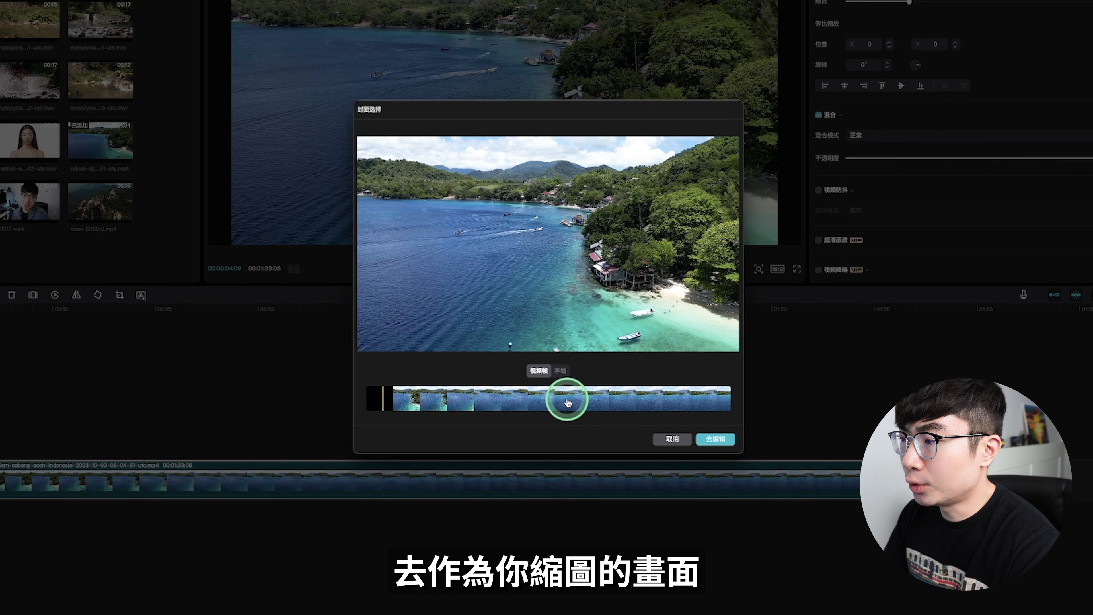
left_click(559, 370)
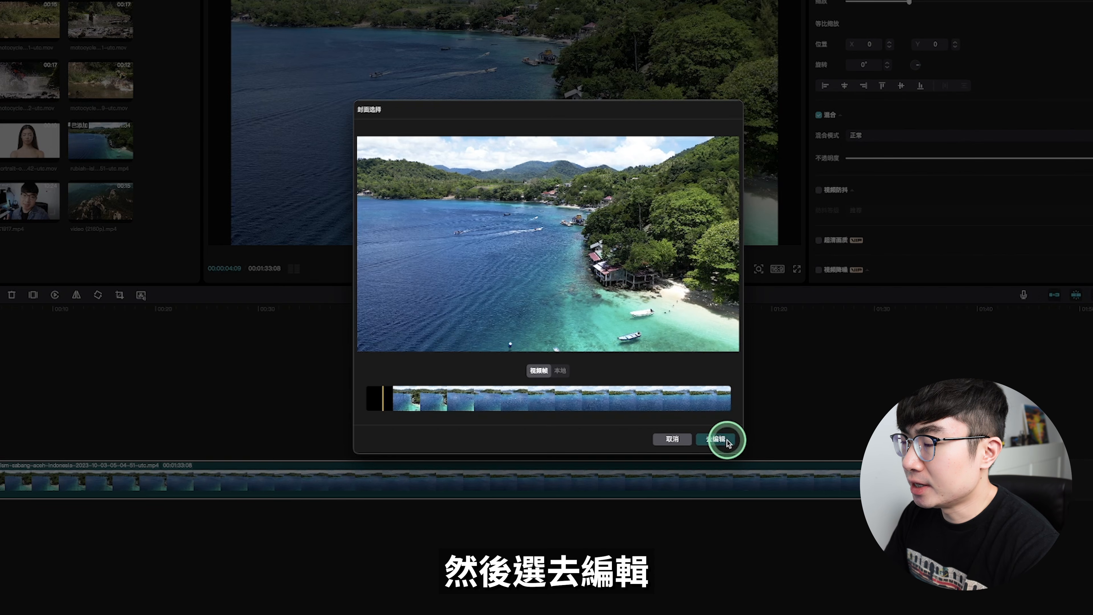
left_click(717, 439)
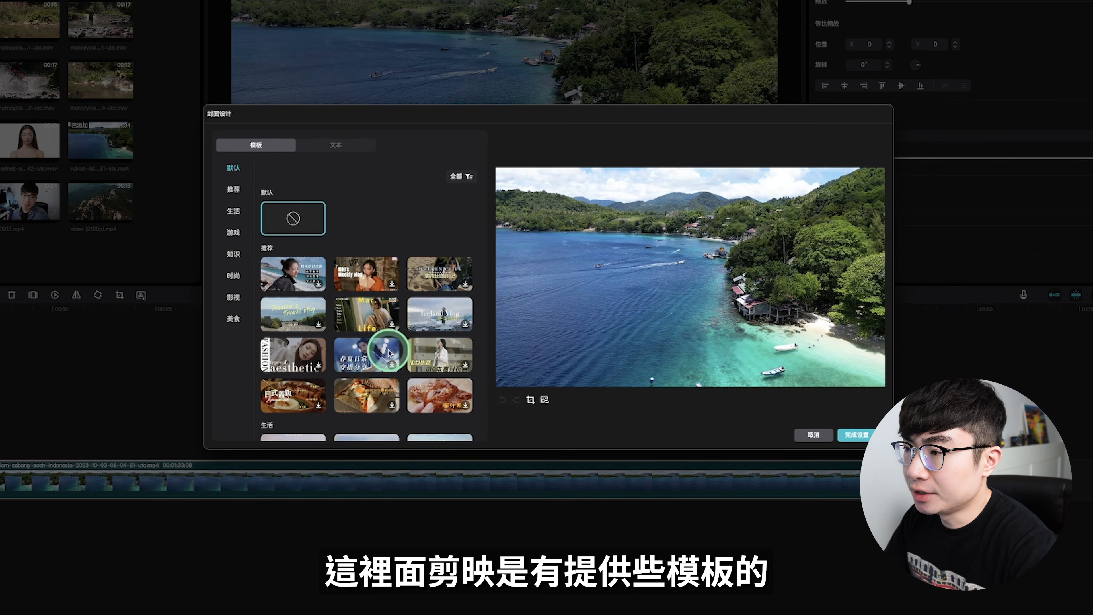
- Apply the Iceland Vlog template from the 生活 category to the cover and change its title to "Summer life"
scroll(438, 321, "down", 5)
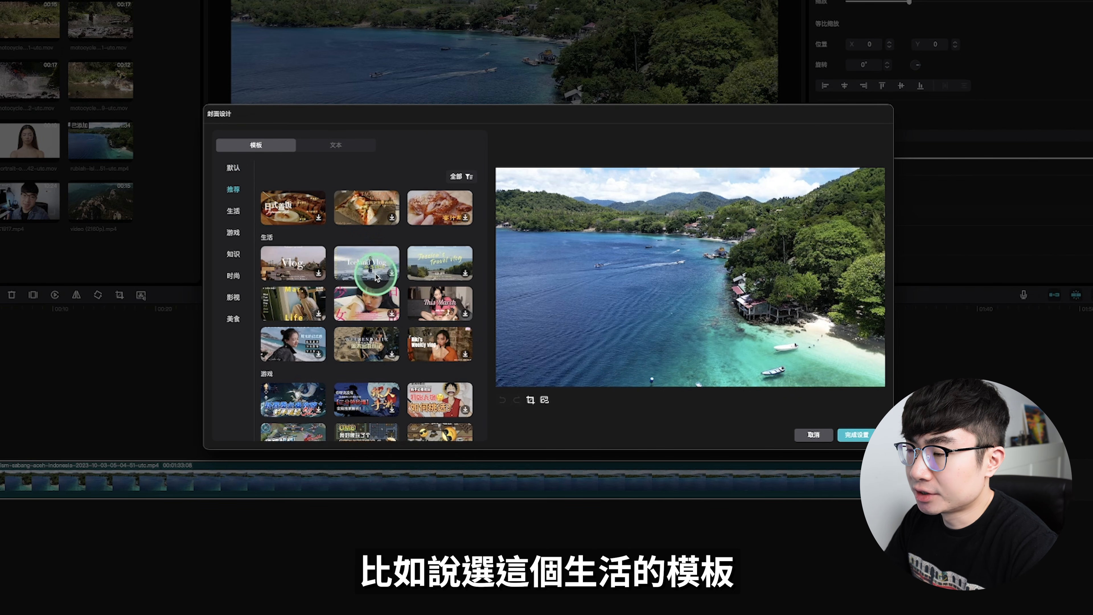
left_click(369, 271)
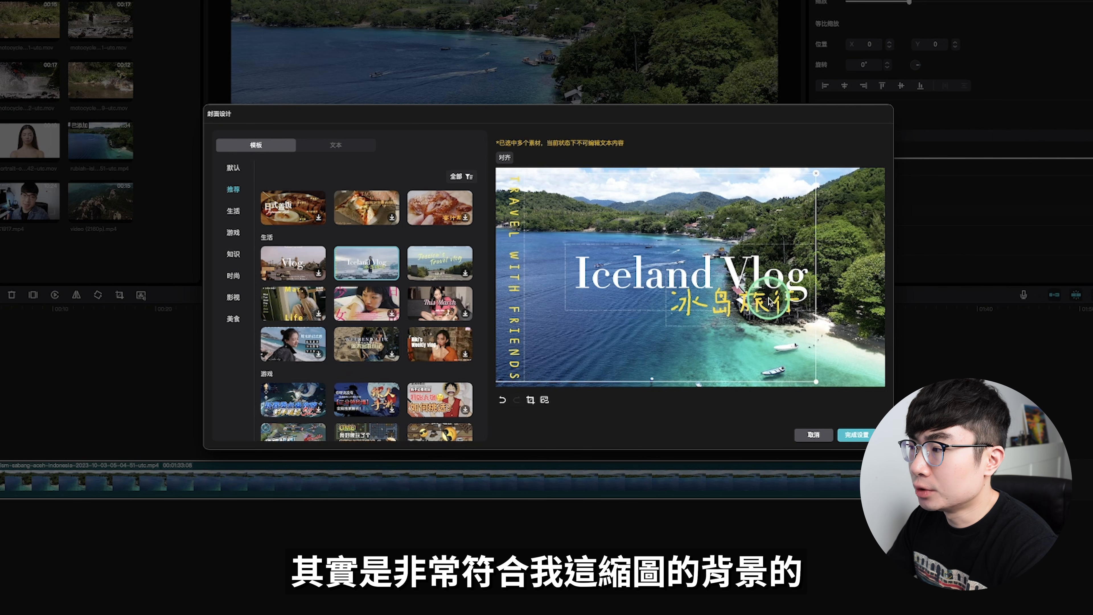
left_click(801, 285)
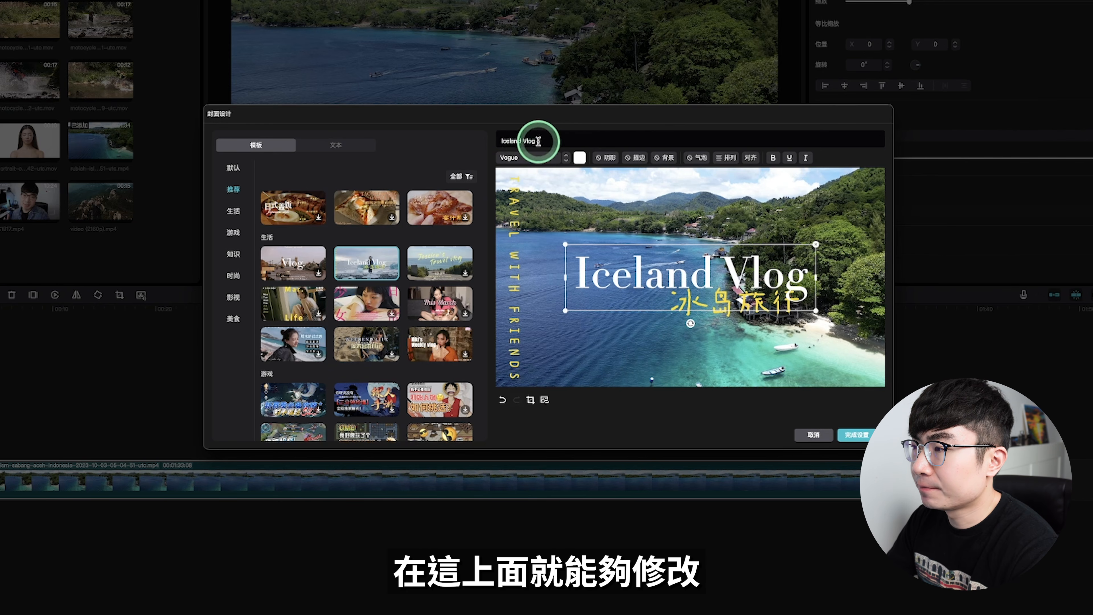
- Look at the text colour options for the cover's yellow 冰岛旅行 subtitle
left_click(768, 308)
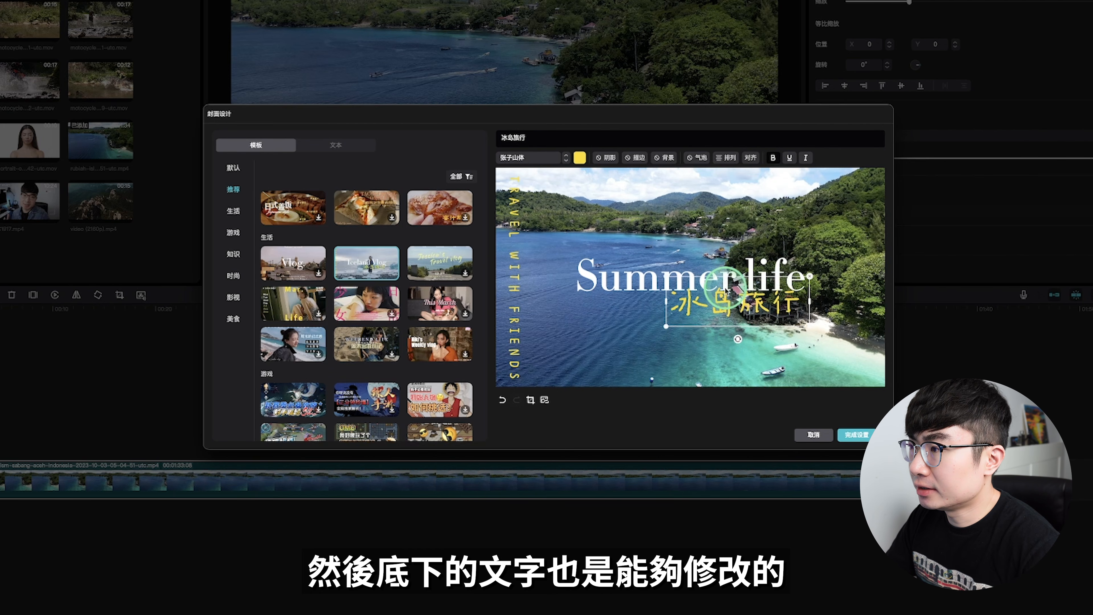
left_click(579, 160)
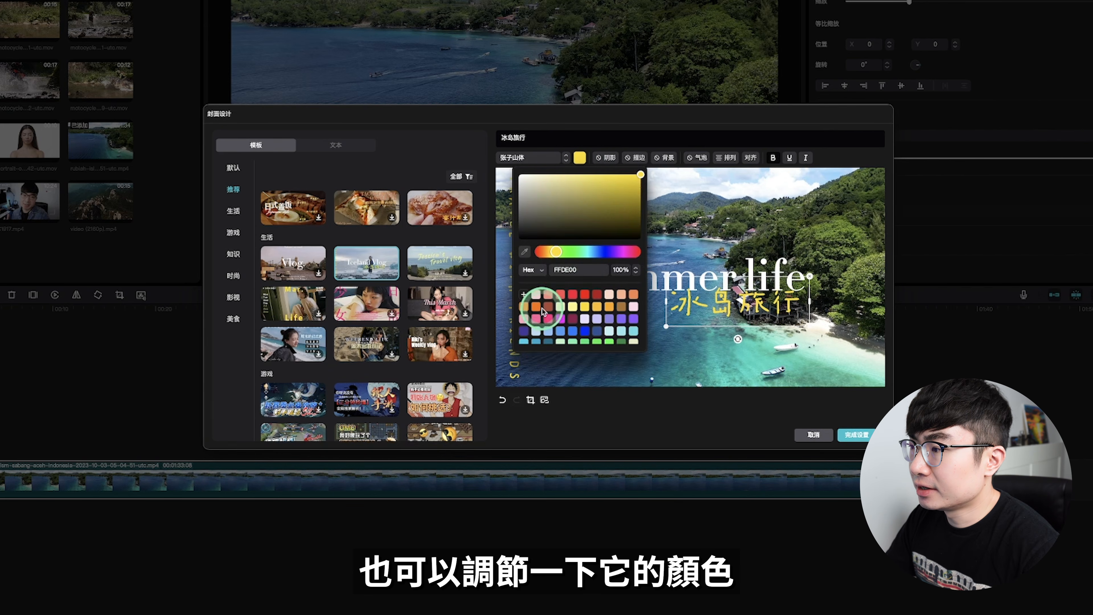
left_click(718, 230)
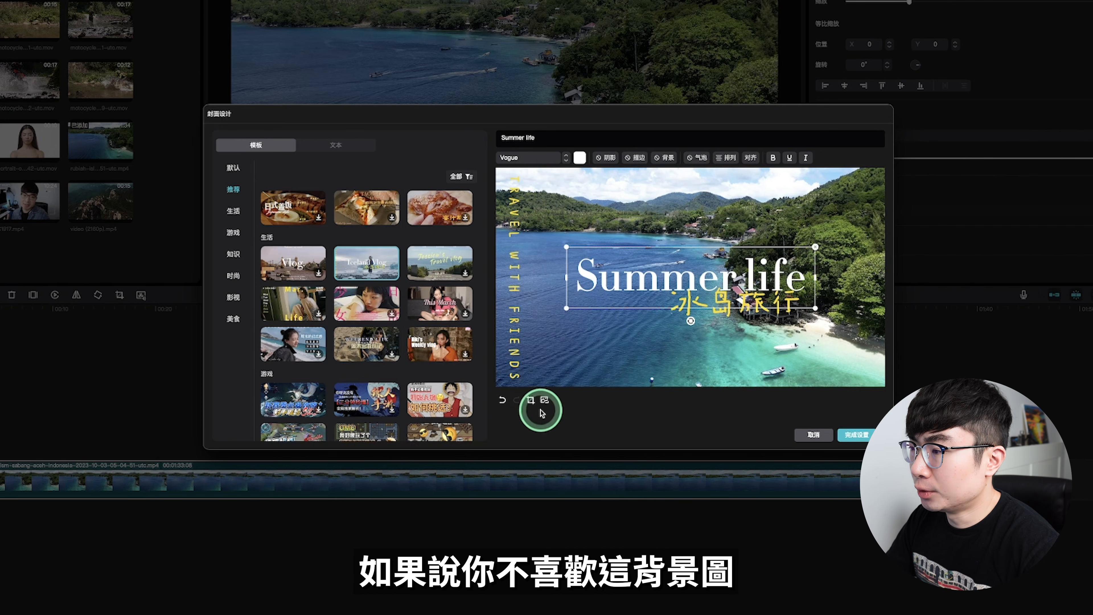
- Try cropping the cover background to a smaller frame by pulling in its lower-right corner
left_click(529, 401)
left_click_drag(887, 386, 825, 349)
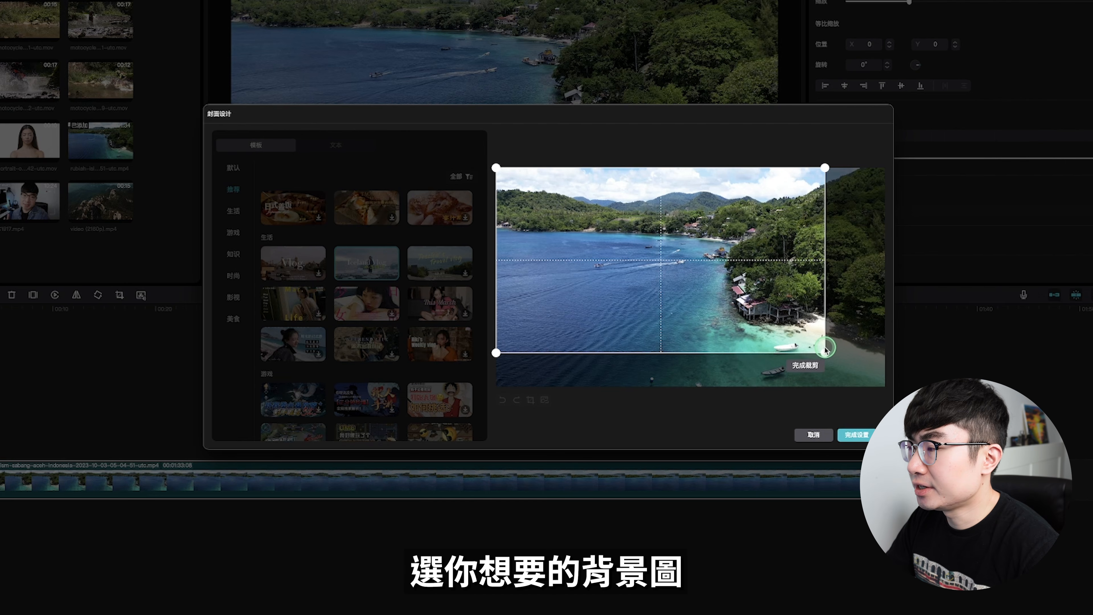
- Add a default text to the cover and give it the blue-lilac 花字 style with pink edges
left_click(335, 145)
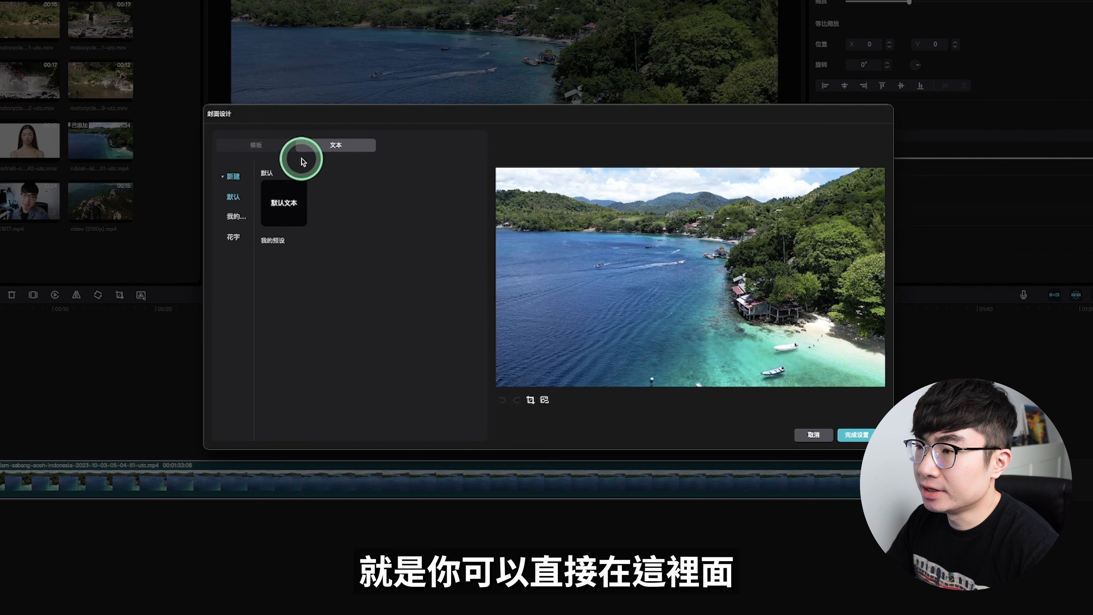
left_click(288, 209)
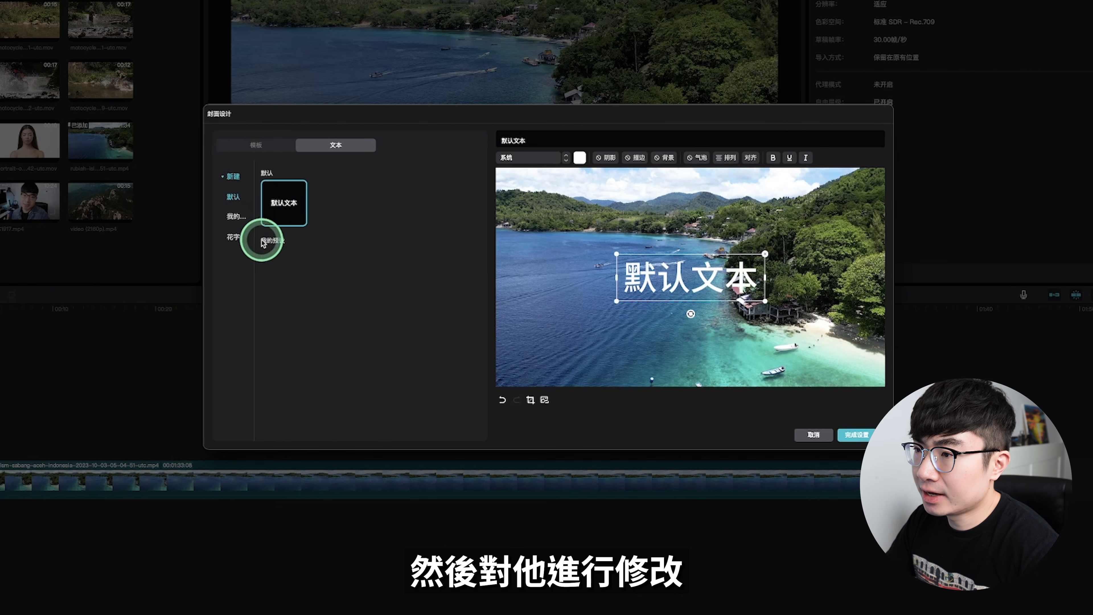
left_click(234, 237)
left_click(449, 237)
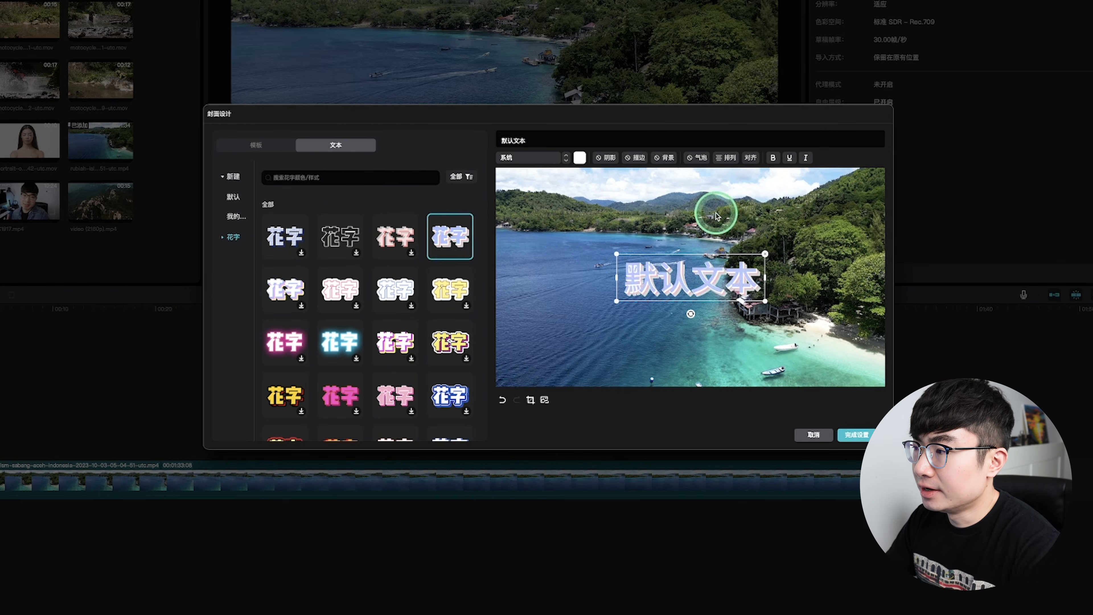
left_click(618, 258)
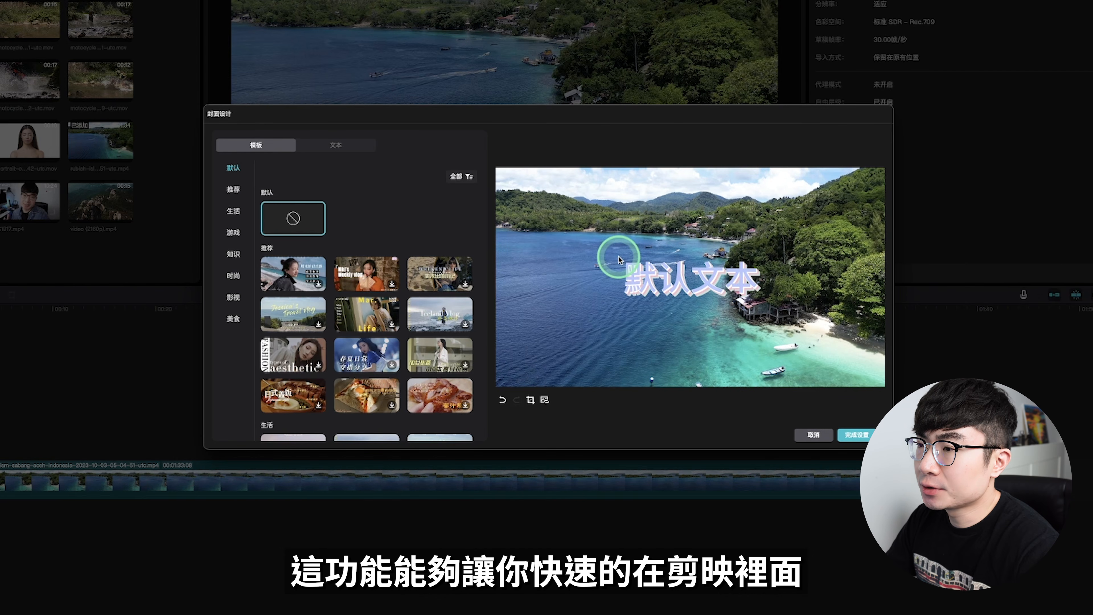